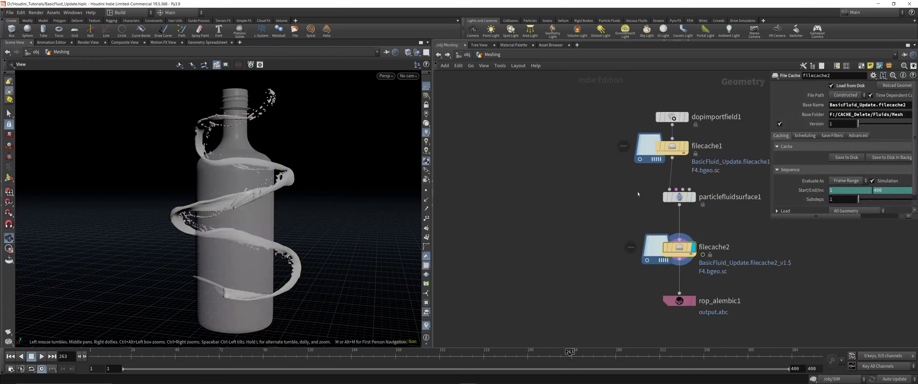
Step: Review the liquid swirl simulation around the bottle by scrubbing through the timeline
middle_click_drag(619, 193, 545, 192)
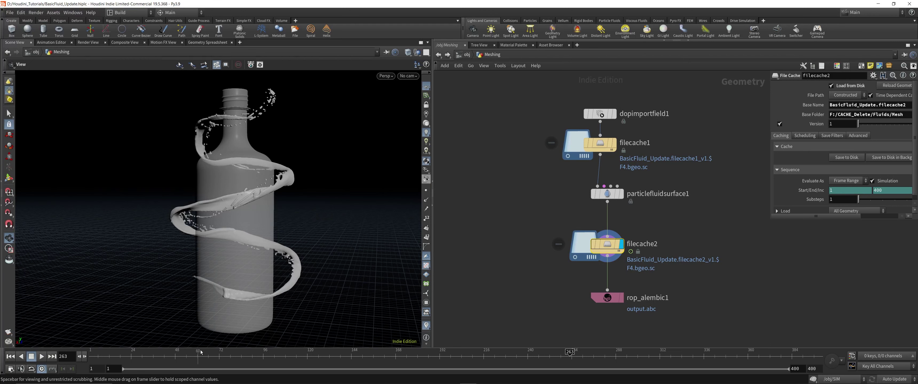
left_click(563, 363)
left_click_drag(563, 363, 519, 358)
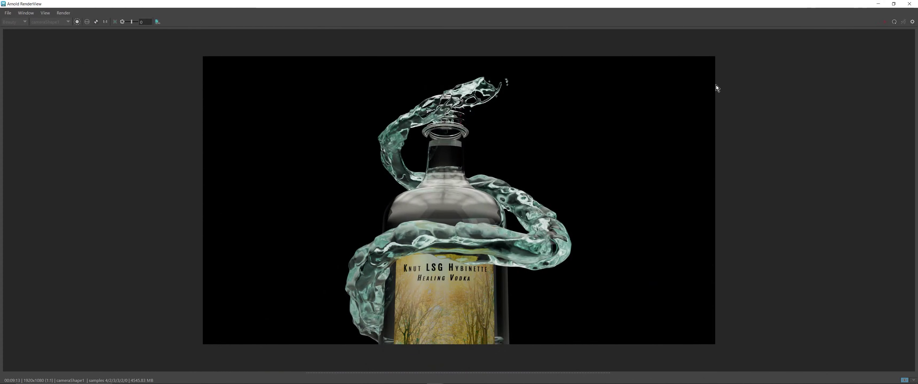
Step: Switch to the reference board and examine the liquid splash images up close
right_click_drag(917, 107, 410, 106)
scroll(583, 196, "down", 10)
scroll(572, 129, "up", 15)
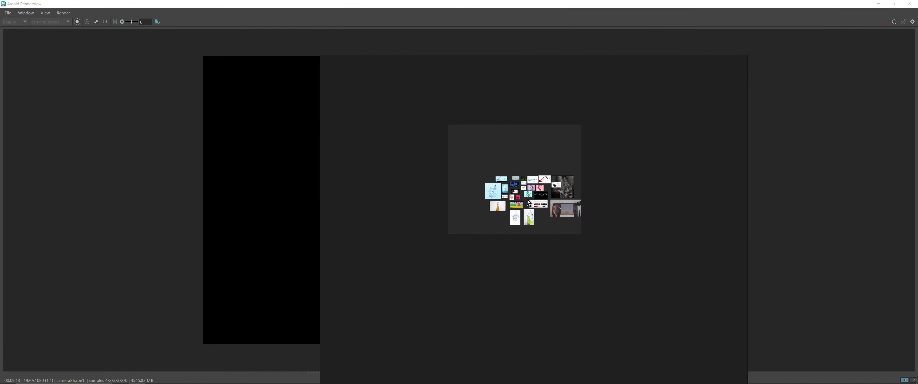
right_click_drag(572, 129, 590, 90)
right_click_drag(608, 164, 467, 173)
scroll(456, 206, "up", 2)
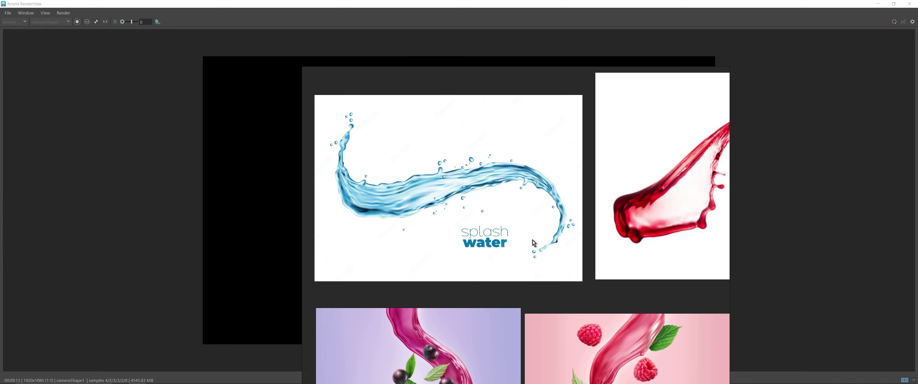
scroll(535, 251, "down", 5)
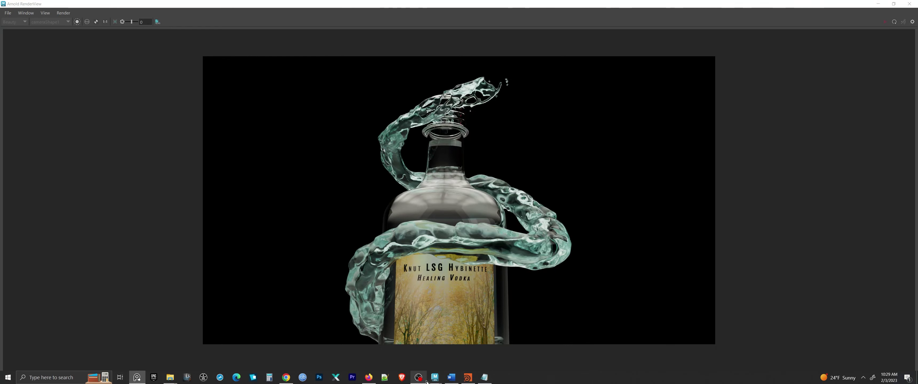
Step: Switch to Maya and view the whole grid of the empty scene from above in perspective
mouse_move(435, 381)
left_click(467, 355)
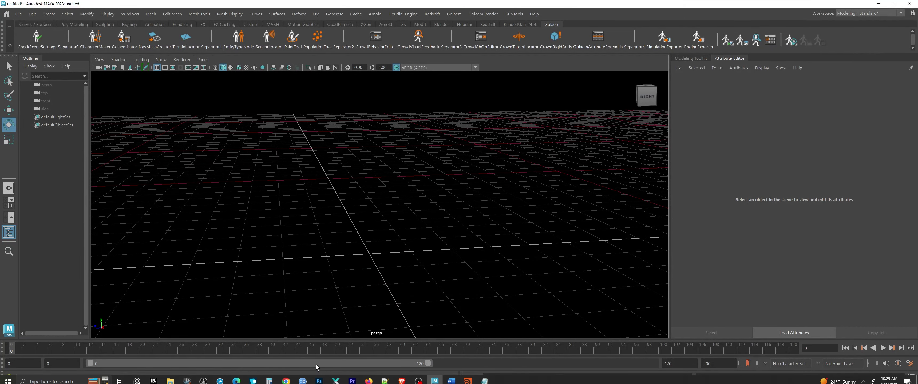
left_click_drag(516, 211, 430, 268, "alt")
middle_click_drag(431, 268, 404, 235, "alt")
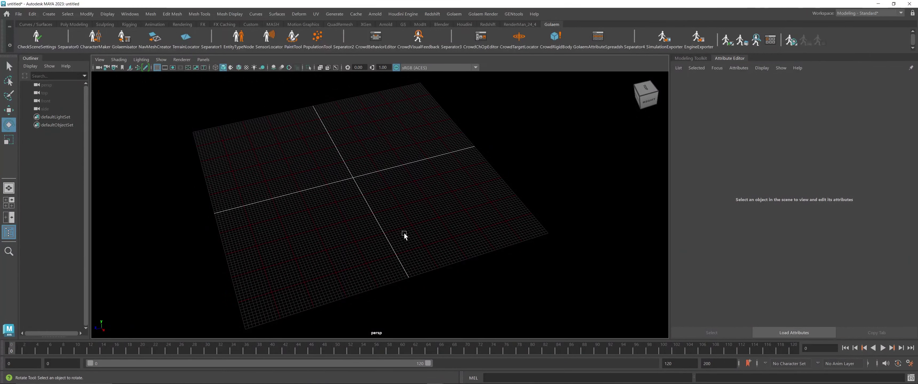
right_click_drag(281, 225, 305, 231, "alt")
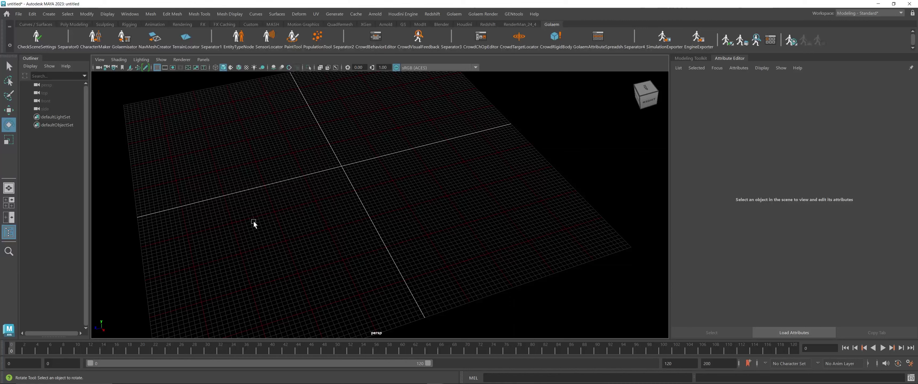
Step: Check the scene's linear working units in the general settings of the preferences
left_click(150, 14)
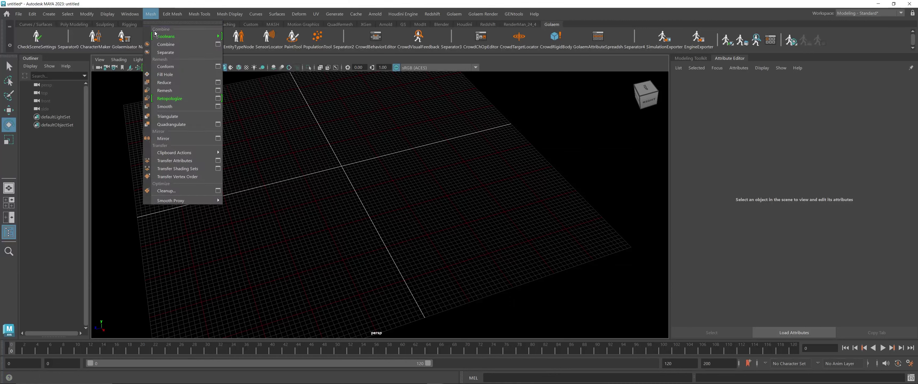
mouse_move(130, 13)
mouse_move(154, 102)
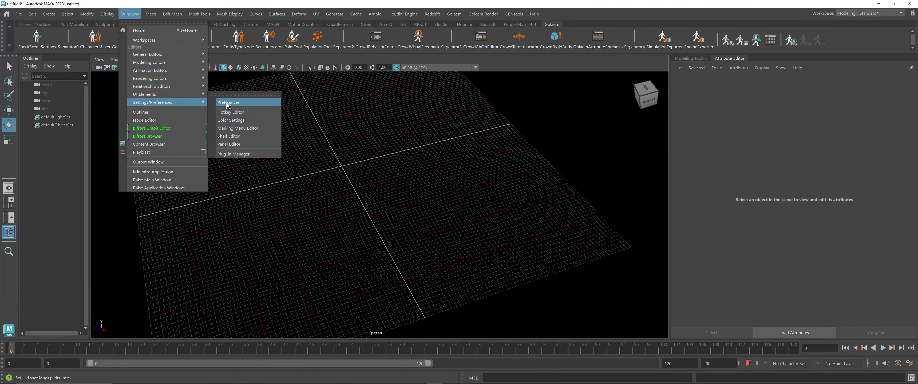
left_click(246, 105)
left_click(343, 130)
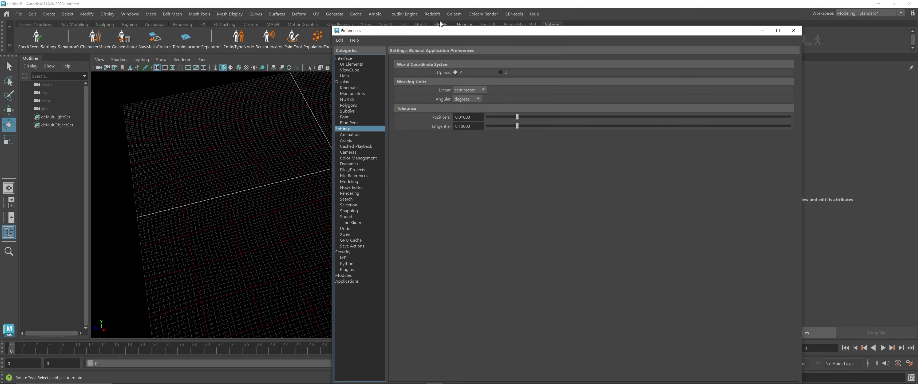
left_click(794, 30)
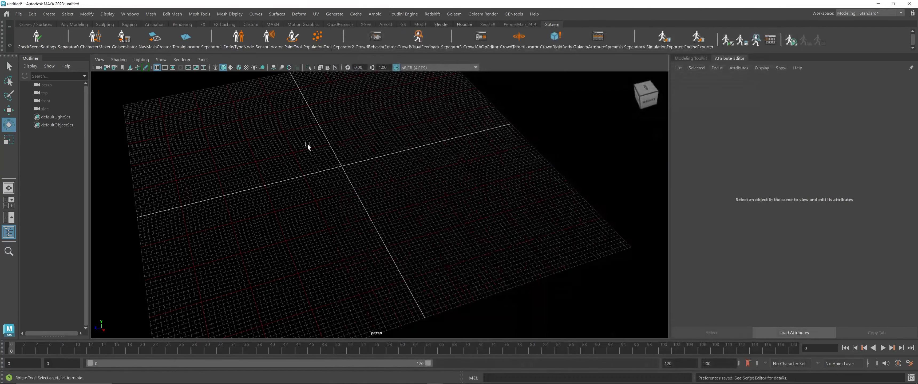
Step: Open the grid options and compare the size, line spacing and subdivisions with the grid in the viewport
middle_click_drag(323, 157, 409, 199, "alt")
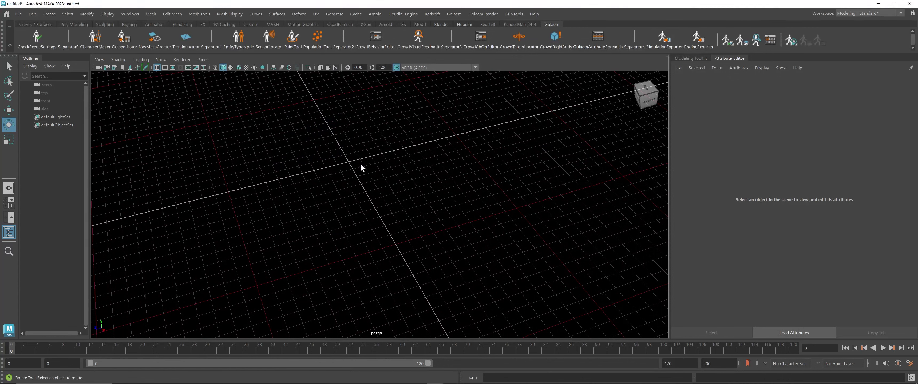
left_click(108, 14)
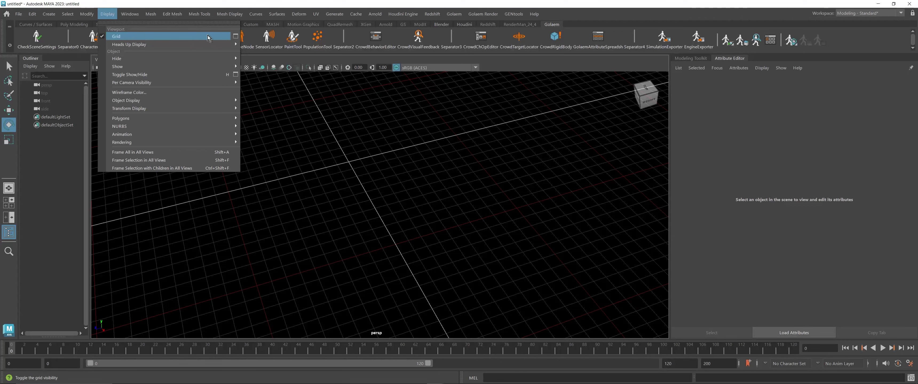
left_click(236, 37)
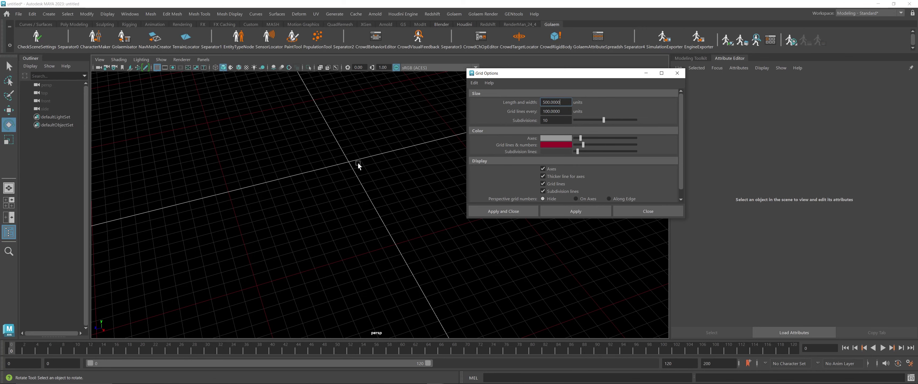
left_click_drag(393, 153, 282, 178, "alt")
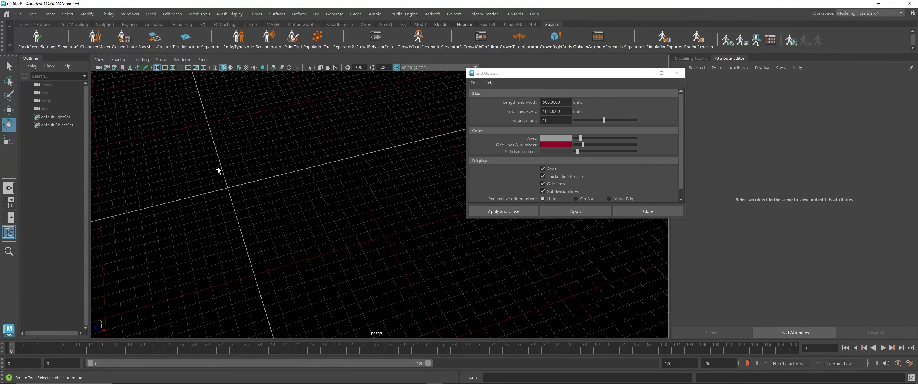
scroll(349, 199, "up", 3)
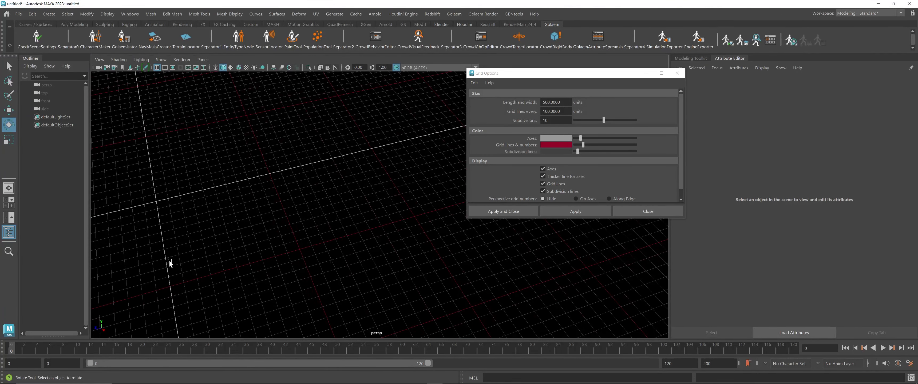
left_click_drag(194, 246, 234, 214, "alt")
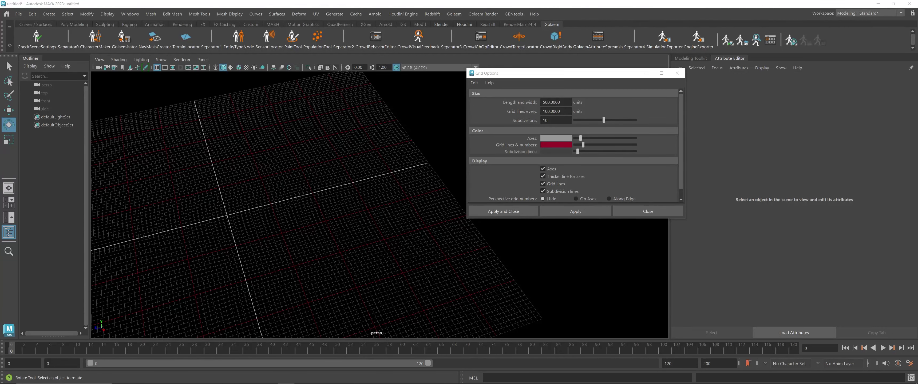
Step: Consult the average human height search results in the web browser, and close Maya's grid options
left_click_drag(917, 81, 381, 59)
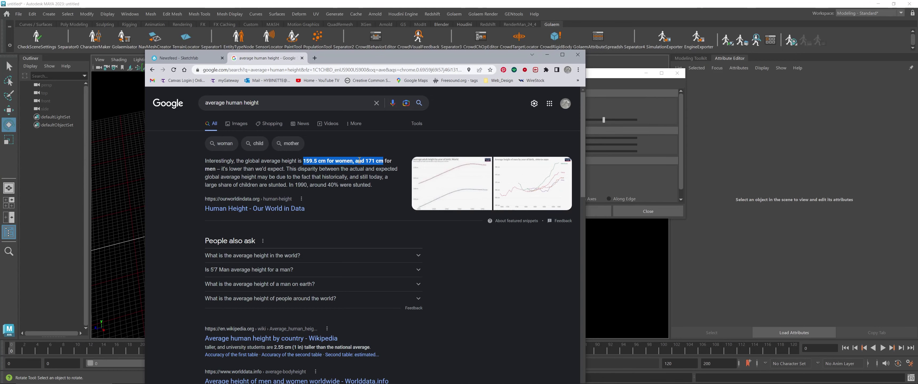
left_click_drag(425, 59, 917, 63)
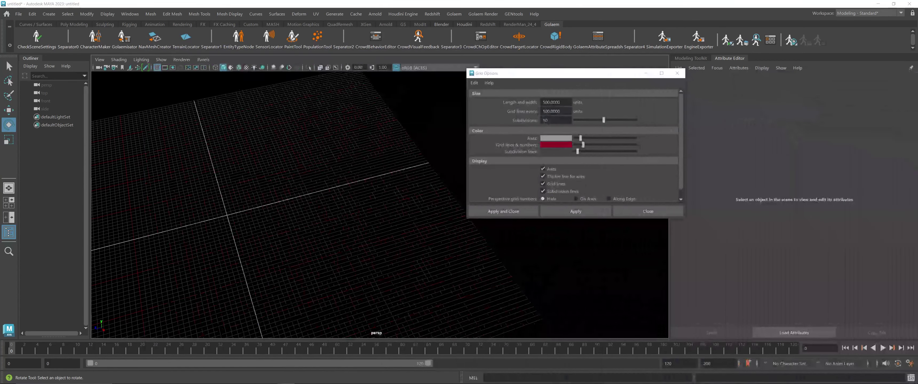
left_click(677, 73)
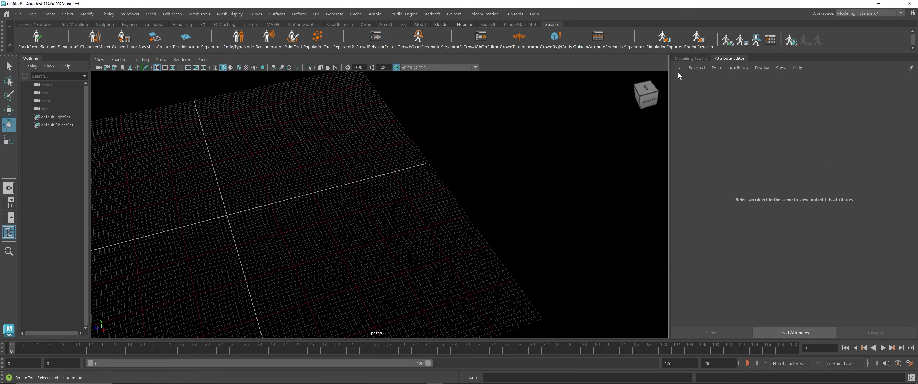
Step: Import the human character mesh at the grid's origin and view it from the front and side to judge scale
left_click(18, 14)
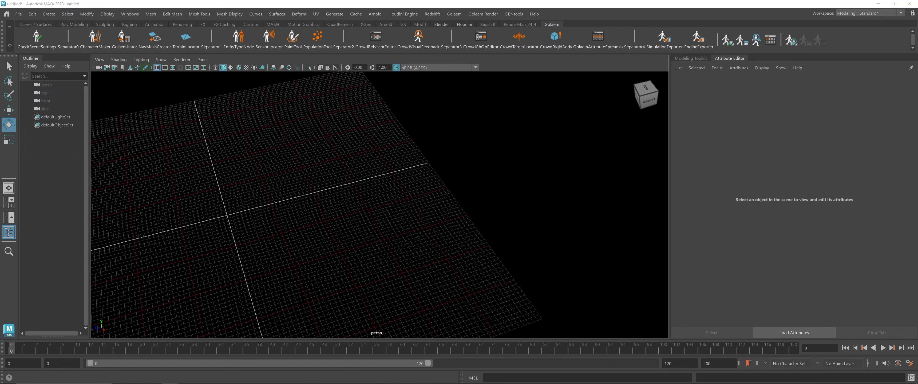
left_click_drag(917, 160, 228, 213)
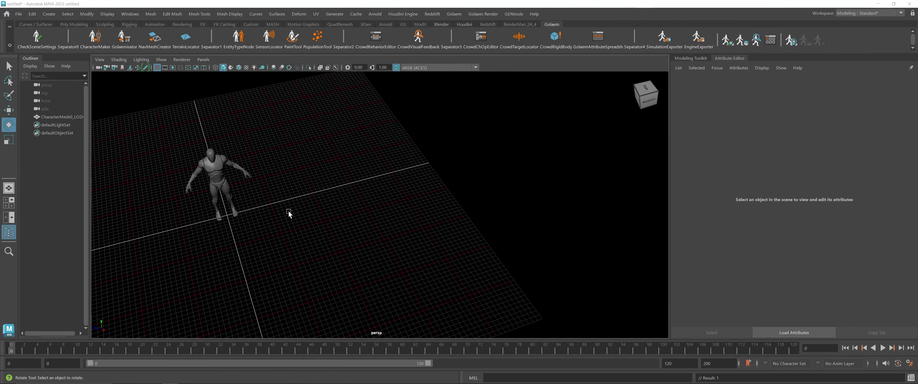
middle_click_drag(289, 214, 410, 214, "alt")
left_click_drag(409, 214, 344, 219, "alt")
right_click_drag(345, 220, 516, 225, "alt")
middle_click_drag(517, 225, 518, 238, "alt")
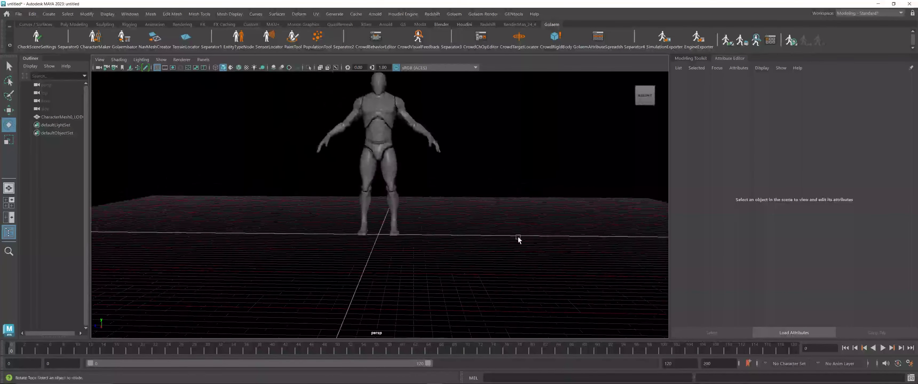
left_click_drag(519, 239, 338, 192, "alt")
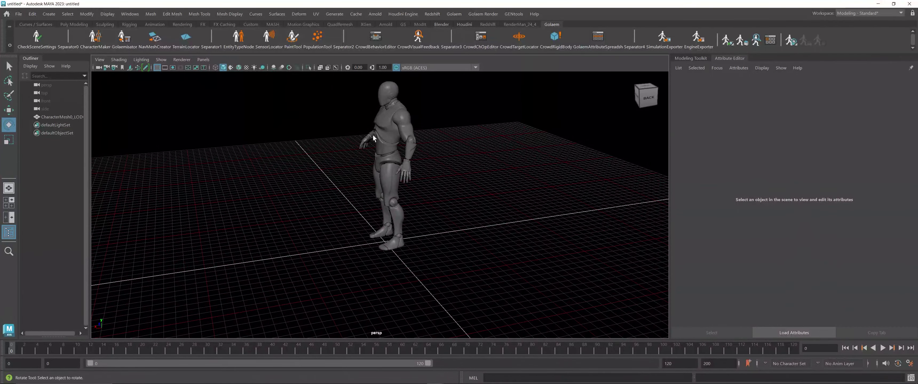
Step: Rotate the character mesh 90 degrees about Z to compare its height with the grid, and delete it
left_click(367, 138)
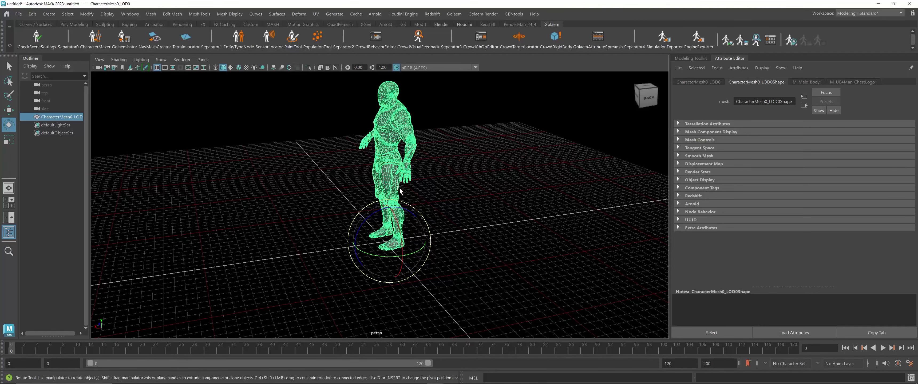
left_click_drag(376, 214, 407, 212)
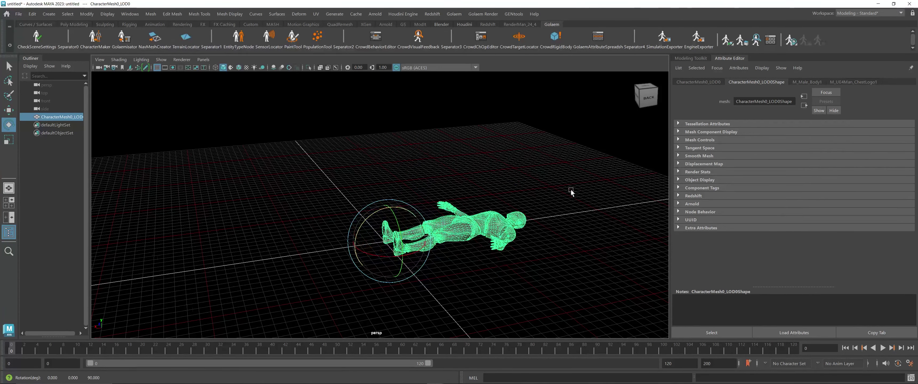
left_click_drag(569, 191, 539, 244, "alt")
left_click_drag(477, 226, 434, 203, "alt")
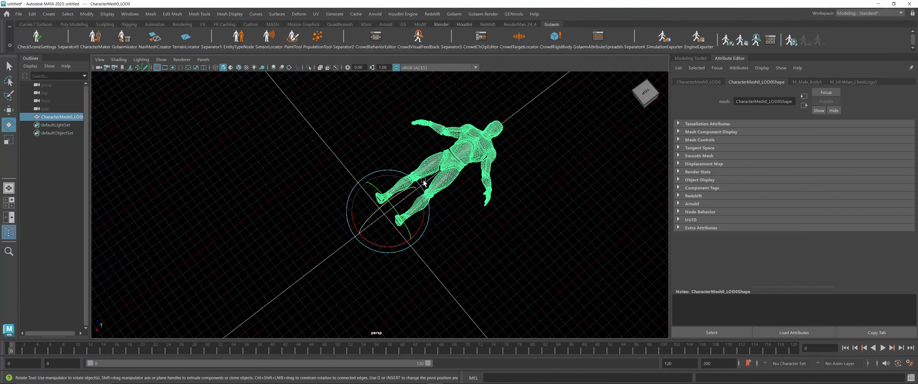
left_click_drag(481, 181, 455, 221, "alt")
middle_click_drag(455, 221, 439, 204, "alt")
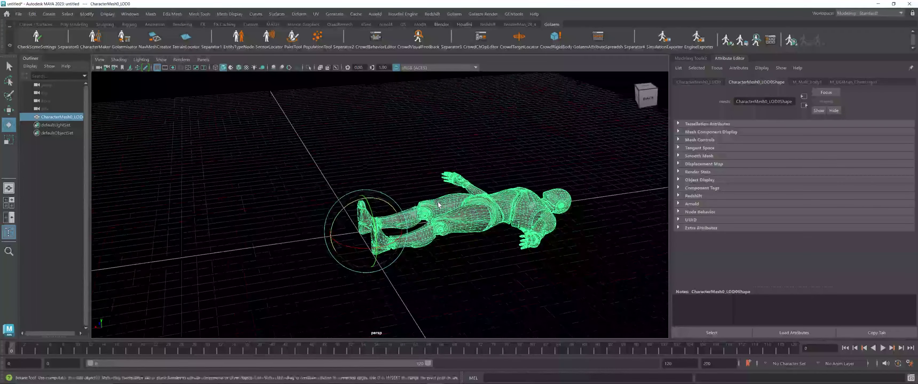
key("Delete")
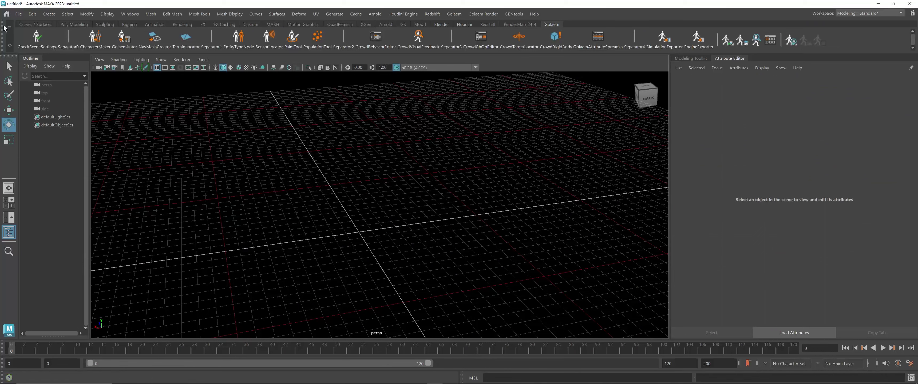
Step: Import Bottle.fbx from the New_Liquid_Bottle scenes folder into the scene
left_click(18, 14)
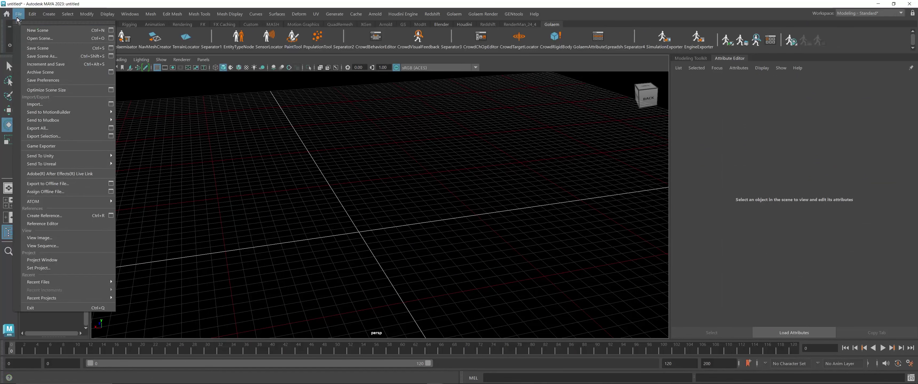
left_click(35, 105)
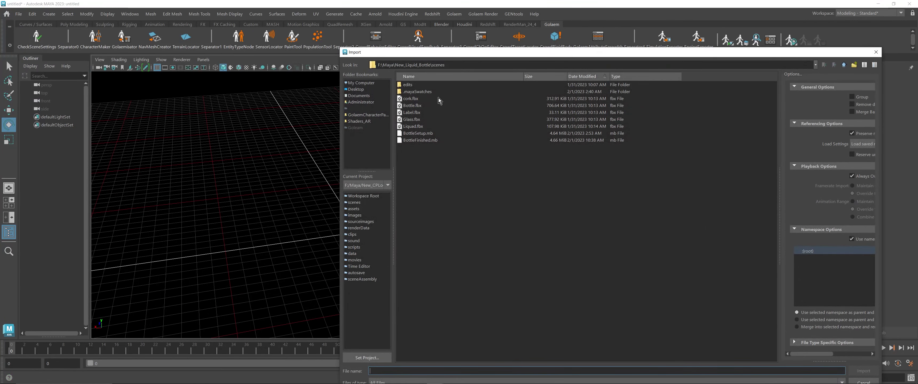
left_click(412, 106)
left_click(863, 371)
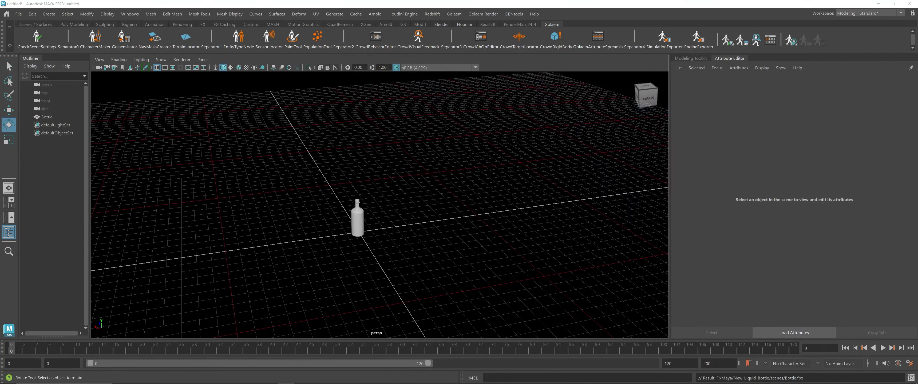
Step: Consult the Sketchfab search results for bottle models in the web browser, and return to the Maya scene
mouse_move(917, 53)
left_mouse_down()
mouse_move(528, 53)
mouse_move(481, 65)
left_mouse_up()
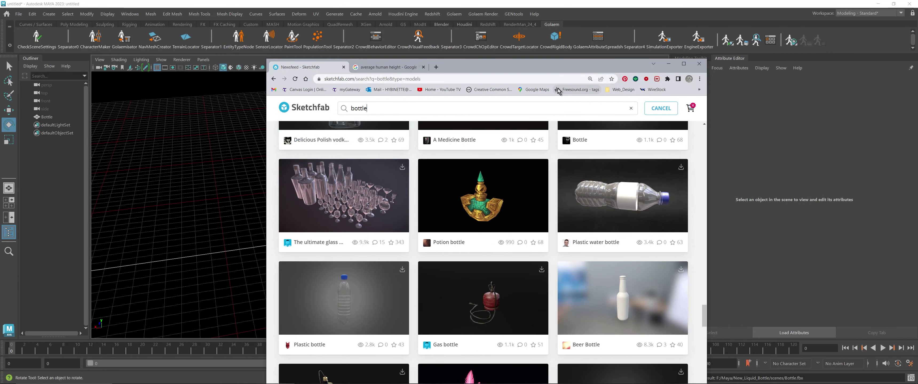
left_click_drag(502, 69, 551, 66)
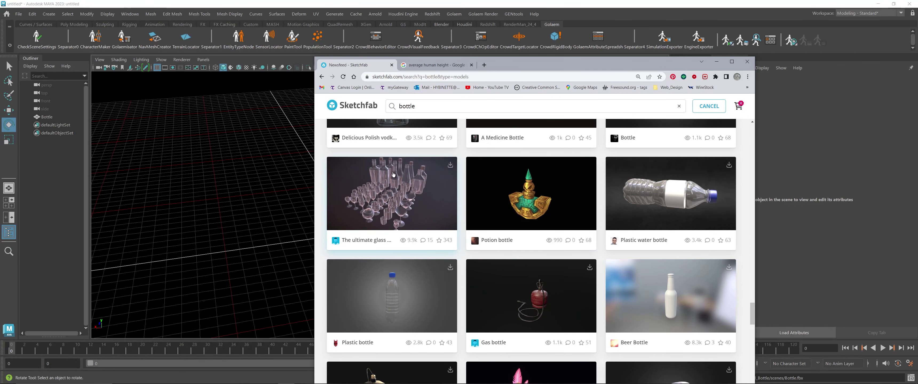
left_click_drag(579, 65, 917, 78)
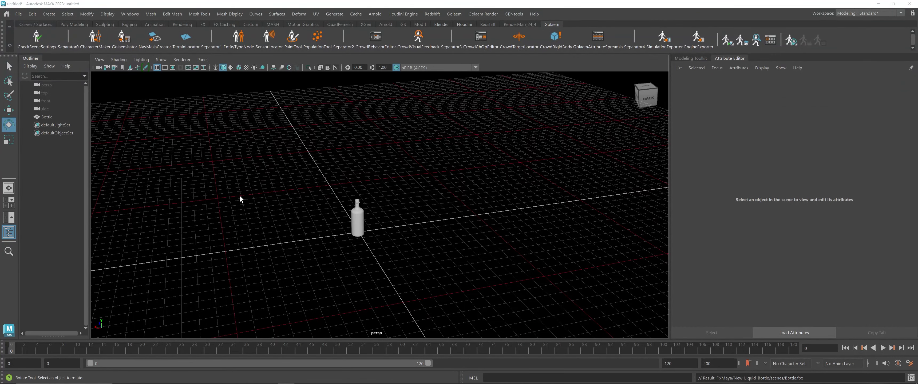
key("alt+Tab")
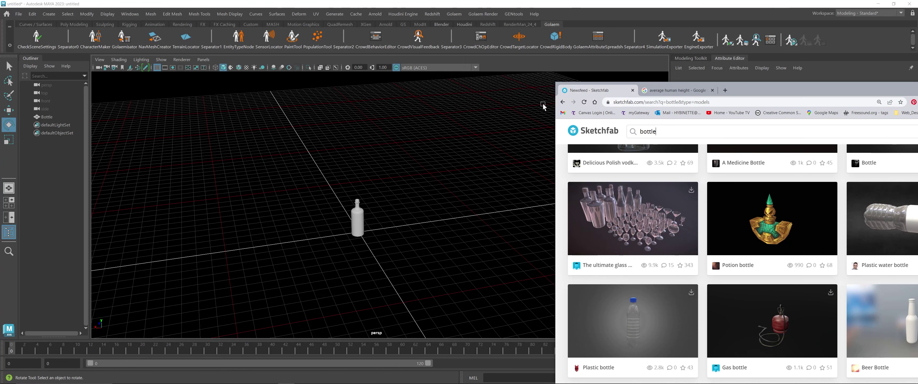
left_click_drag(820, 92, 917, 100)
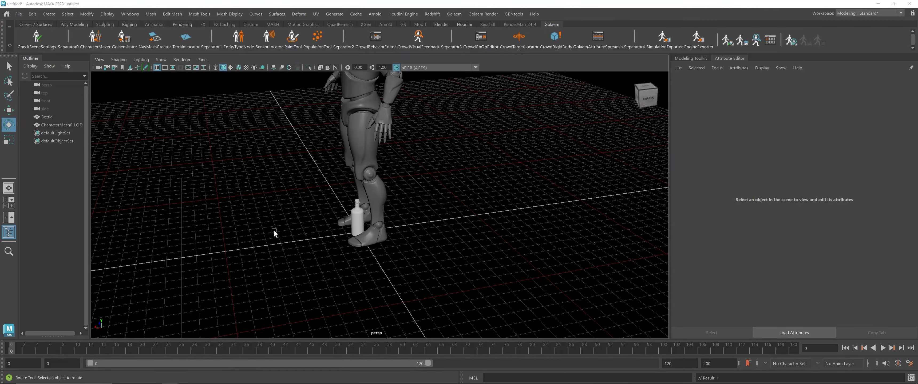
Step: Move the bottle up to the character mesh's hand and compare their sizes from several angles
left_click_drag(274, 232, 303, 214, "alt")
left_click(47, 117)
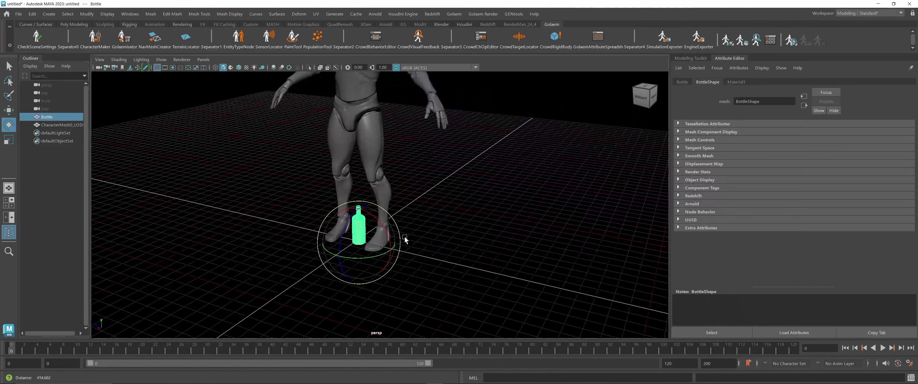
left_click_drag(404, 240, 425, 131, "alt")
key("w")
middle_click_drag(425, 131, 395, 220, "alt")
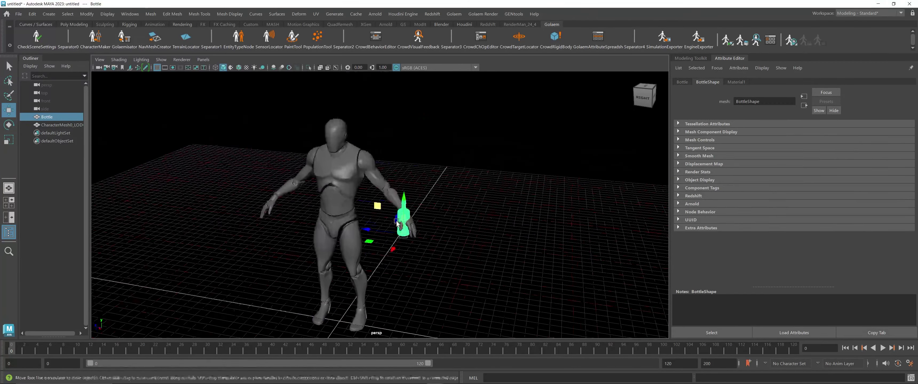
left_click_drag(369, 224, 363, 210, "alt")
middle_click_drag(363, 209, 377, 216, "alt")
mouse_move(378, 216)
left_mouse_down("alt")
mouse_move(388, 213)
mouse_move(360, 215)
left_mouse_up("alt")
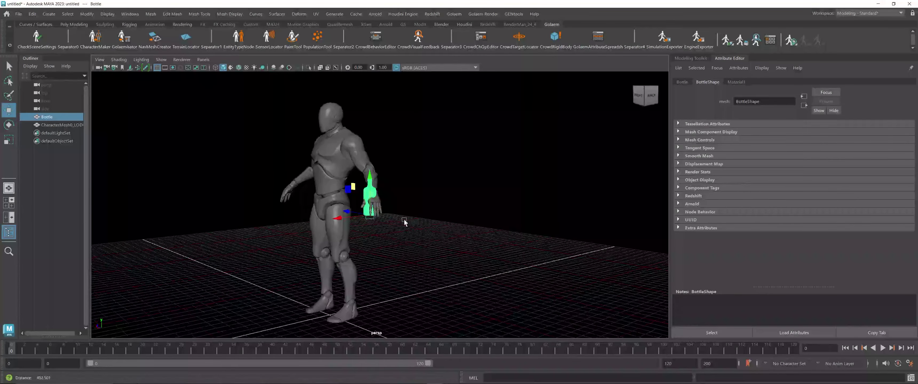
right_click_drag(404, 222, 464, 241, "alt")
left_click_drag(463, 242, 448, 261, "alt")
middle_click_drag(449, 260, 445, 229, "alt")
right_click_drag(445, 229, 426, 228, "alt")
left_click_drag(426, 228, 437, 229, "alt")
Step: Undo the bottle's move to the hand, and delete the character mesh from the scene
key("ctrl+z")
middle_click_drag(471, 250, 501, 194, "alt")
right_click_drag(422, 225, 373, 237, "alt")
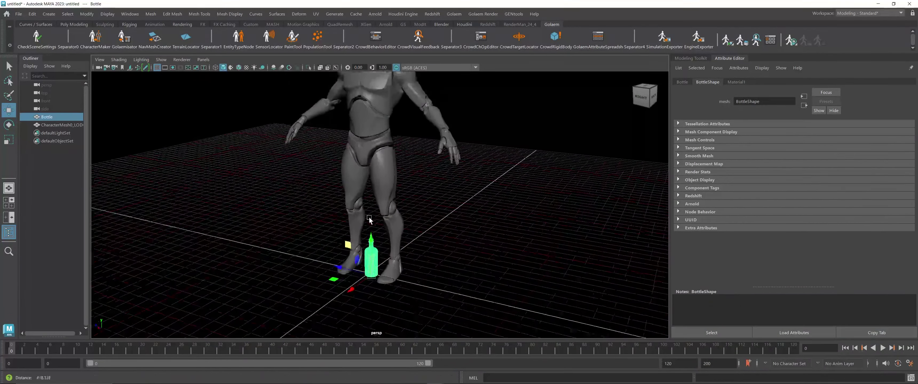
left_click(53, 125)
key("Delete")
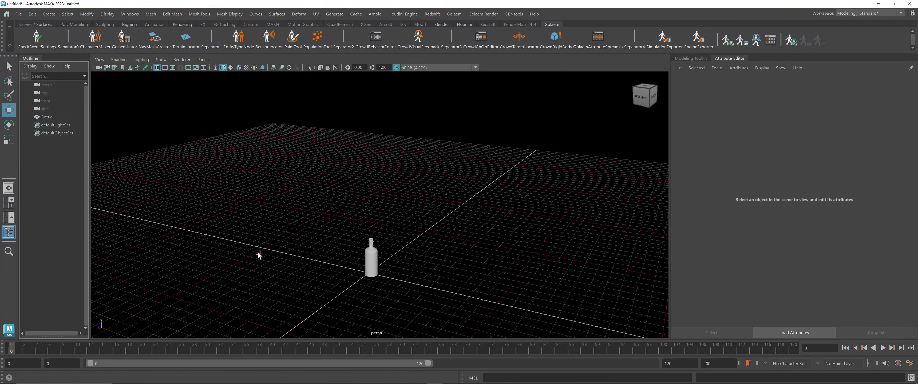
Step: Freeze the bottle's transformations and check its transform values
left_click(369, 262)
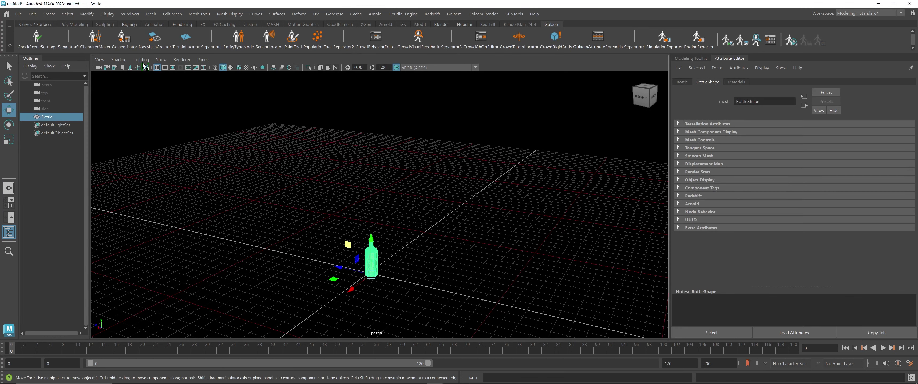
left_click(82, 16)
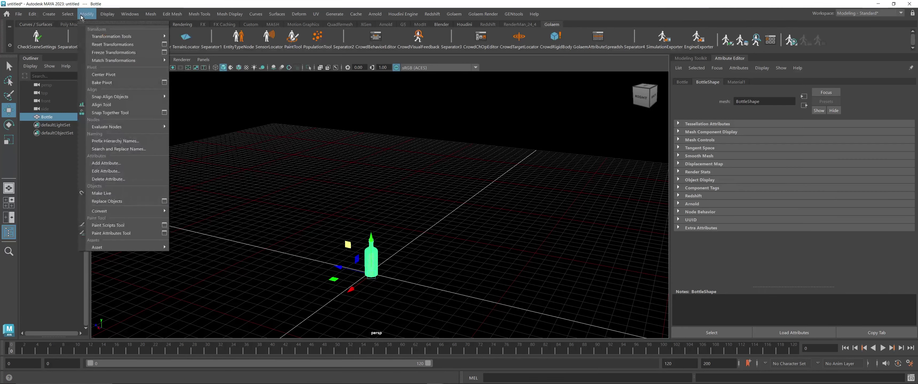
left_click(107, 52)
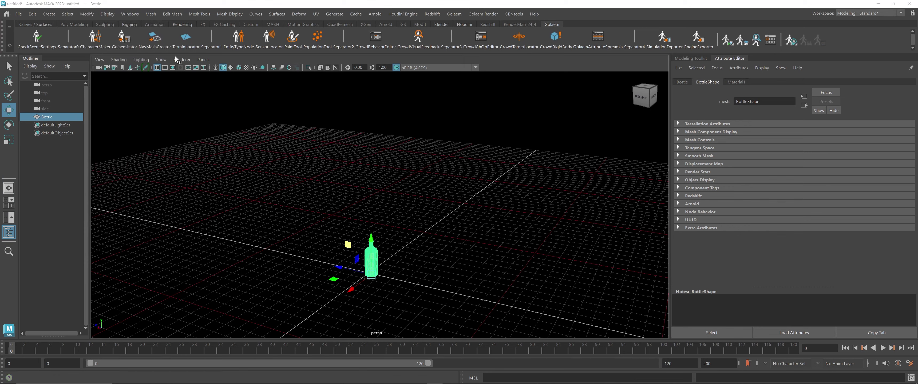
key("ctrl+a")
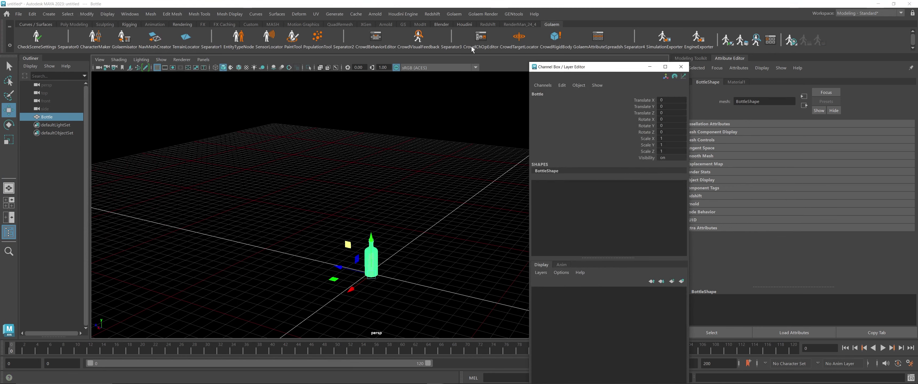
left_click(680, 67)
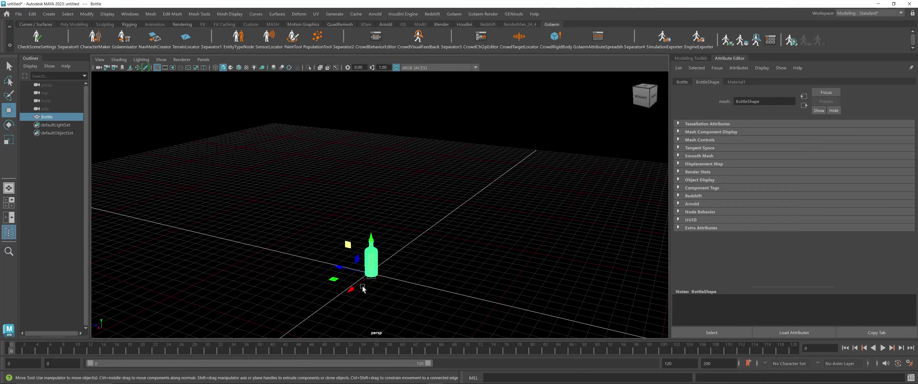
Step: Examine the bottle's base and its placement relative to the grid origin from above, below and the side
right_click_drag(450, 292, 503, 295, "alt")
left_click_drag(404, 230, 428, 254, "alt")
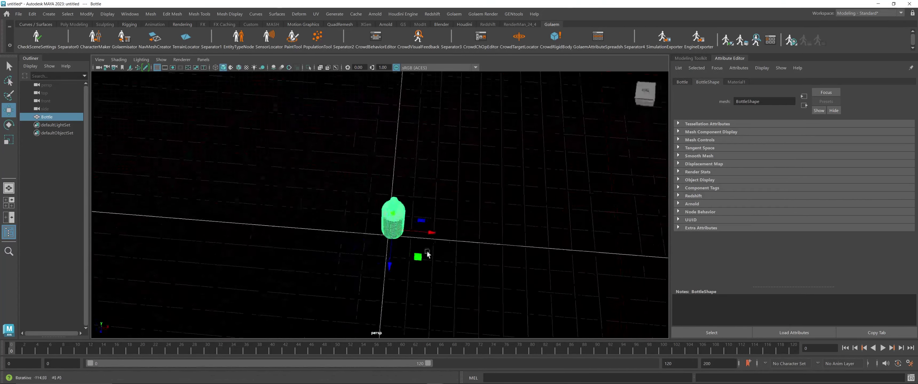
right_click_drag(429, 254, 416, 295, "alt")
left_click_drag(416, 295, 358, 191, "alt")
right_click_drag(408, 183, 483, 185, "alt")
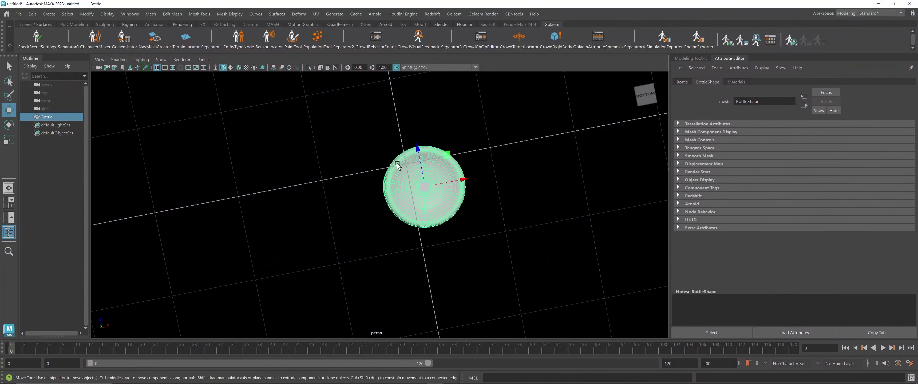
left_click_drag(507, 156, 428, 185, "alt")
right_click_drag(428, 186, 410, 198, "alt")
left_click_drag(410, 199, 353, 253, "alt")
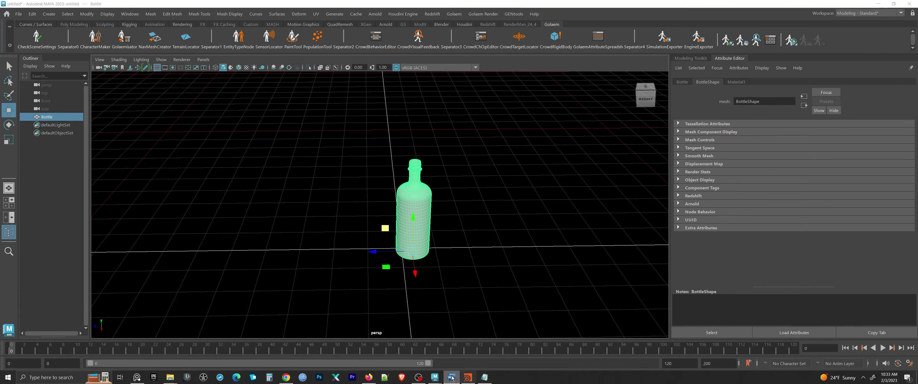
Step: Switch to Houdini, scrub through the finished liquid swirl around the bottle, and start a new scene
left_click(467, 377)
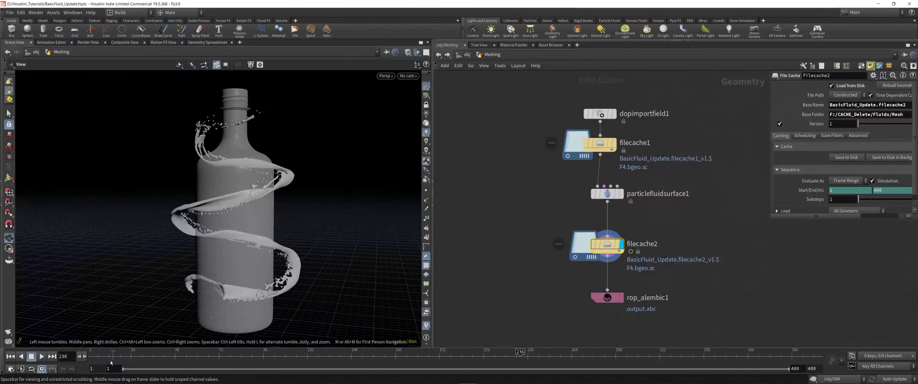
left_click_drag(110, 359, 567, 367)
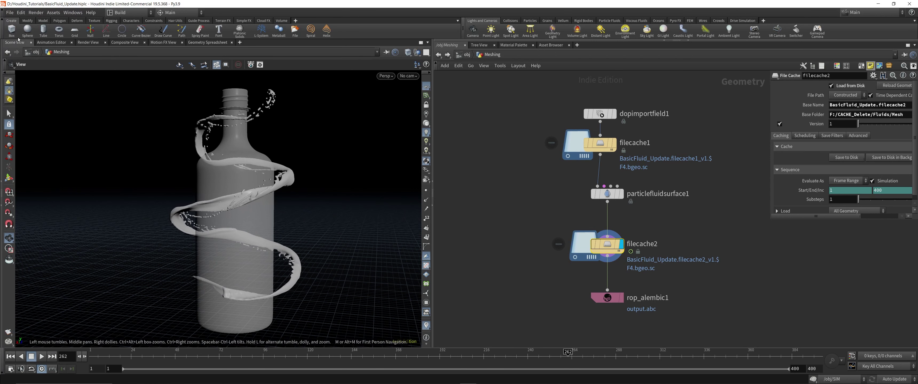
left_click(9, 13)
left_click(16, 23)
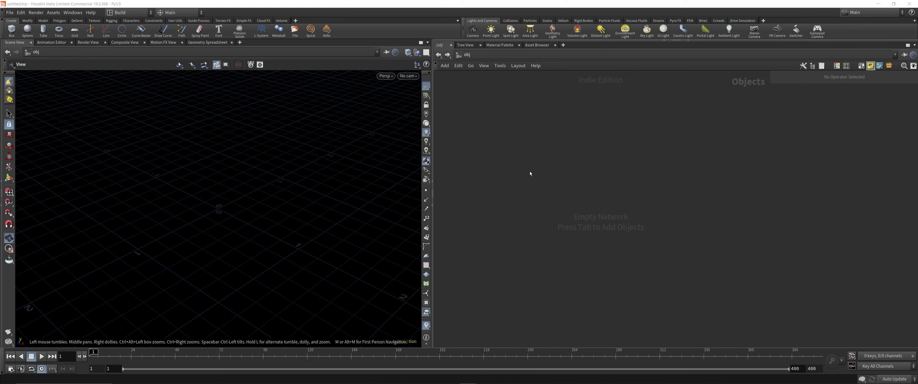
Step: Add a Geometry object to the empty object network
key("Tab")
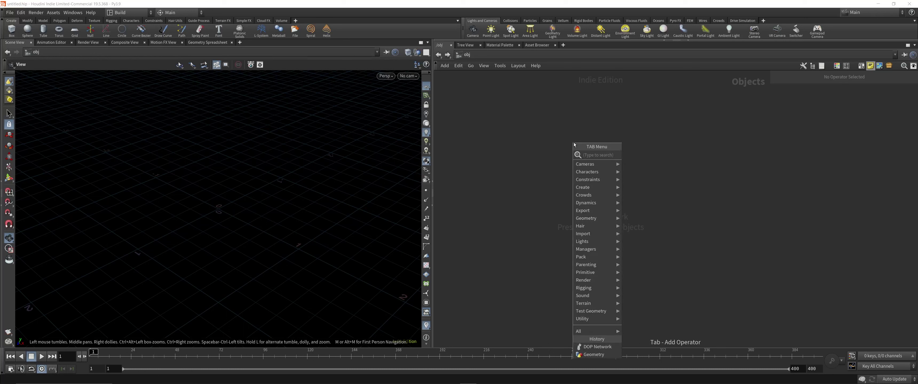
key("Escape")
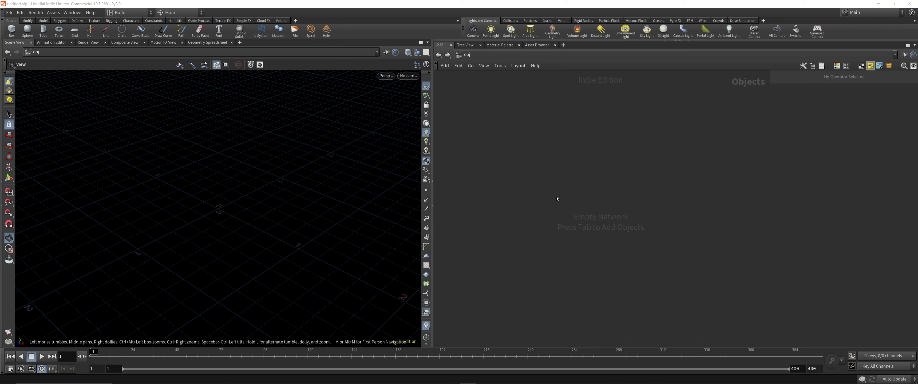
key("Tab")
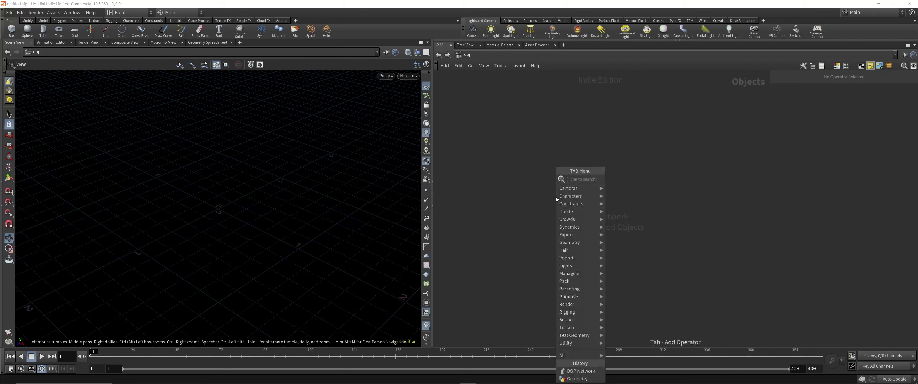
mouse_move(558, 198)
type("geo")
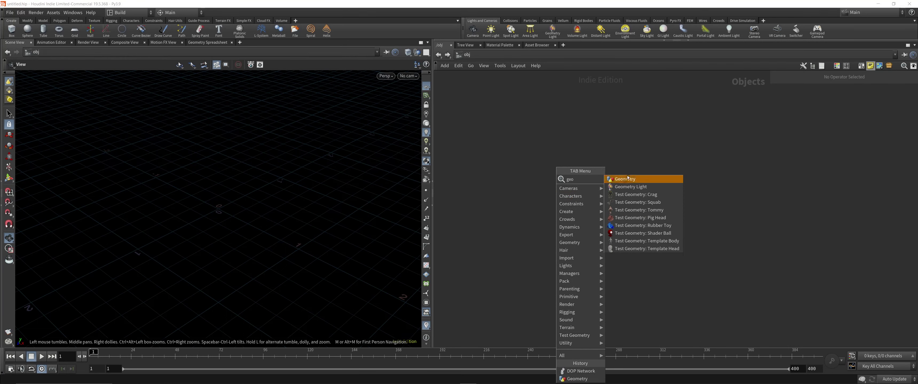
left_click(626, 180)
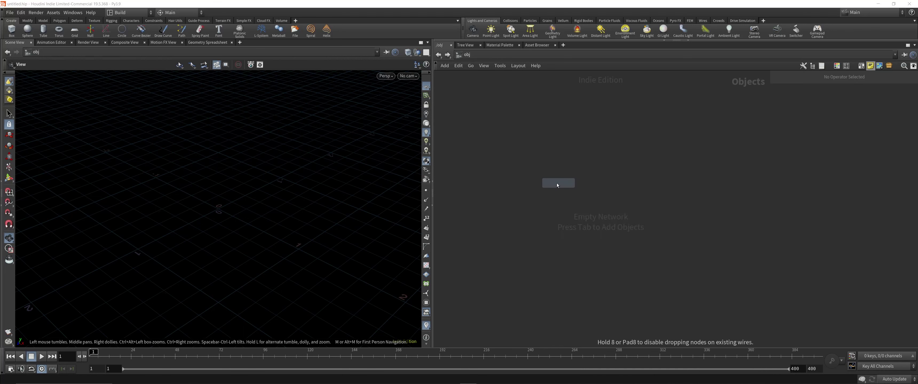
left_click(538, 180)
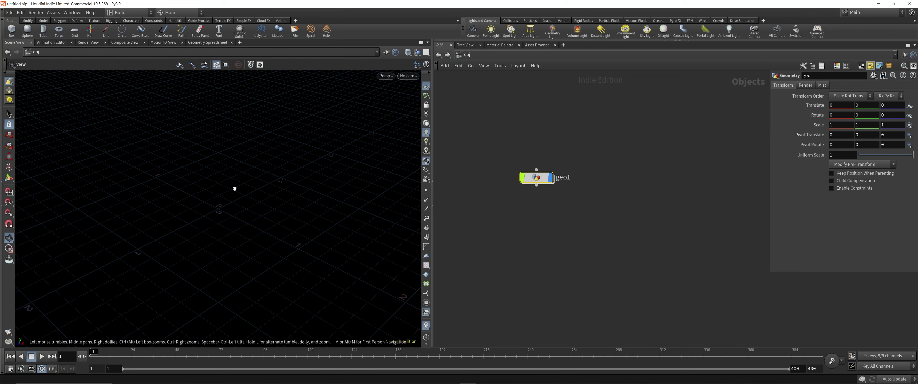
Step: Enter the Geometry object's network and add a File node
double_click(536, 178)
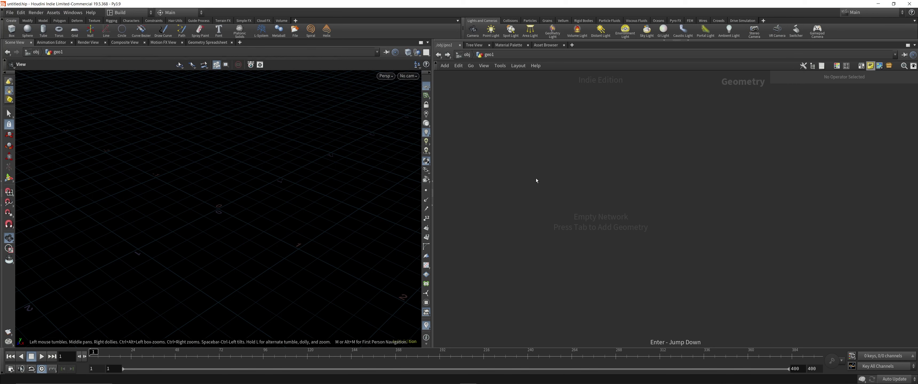
key("Tab")
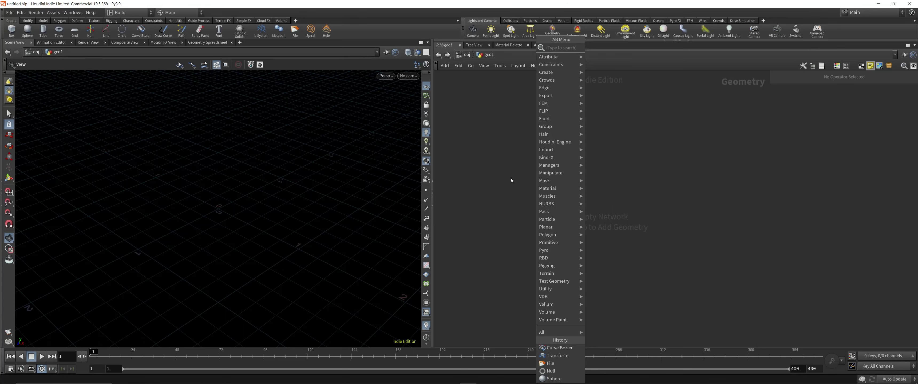
type("file")
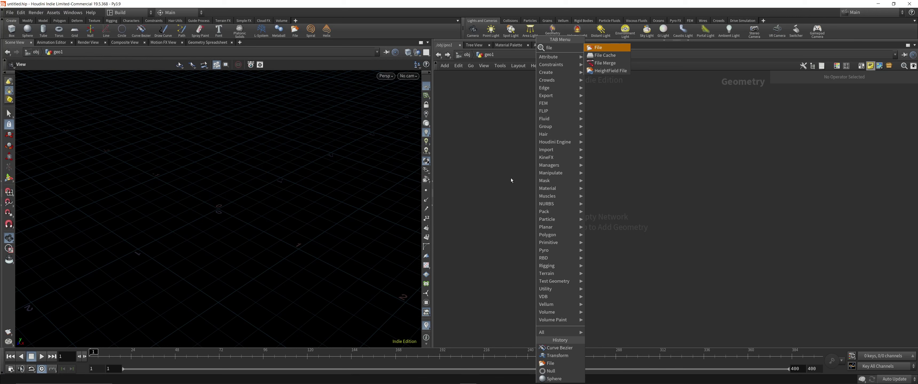
left_click(599, 49)
left_click(551, 214)
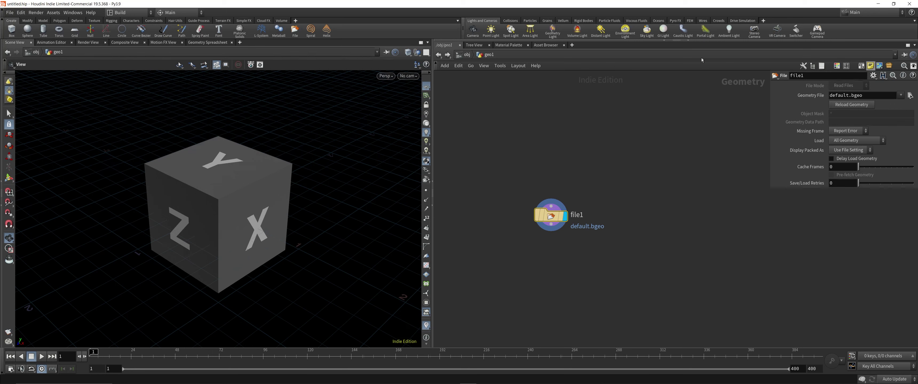
Step: Expand and collapse the separate parameter pane, and toggle the network view's parameter overlay off and on
left_click(688, 40)
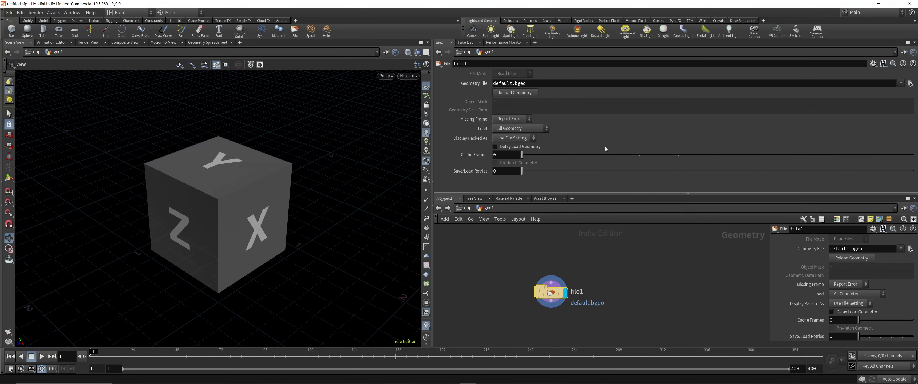
left_click(664, 194)
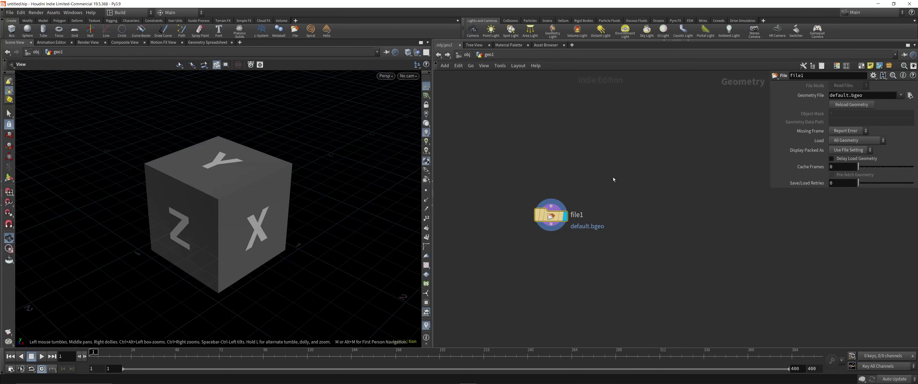
key("p")
key("p")
key("p")
key("p")
key("p")
key("p")
key("p")
key("p")
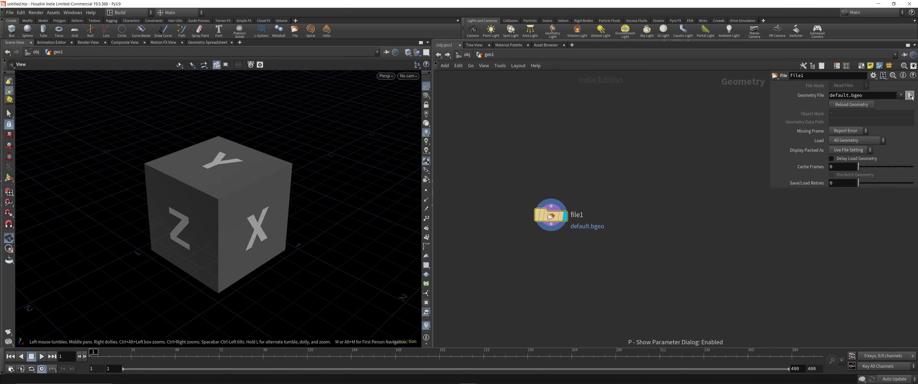
Step: Load Bottle.fbx from F:/Maya/New_Liquid_Bottle/scenes/ into the File node and frame the whole bottle in the viewport
left_click(910, 95)
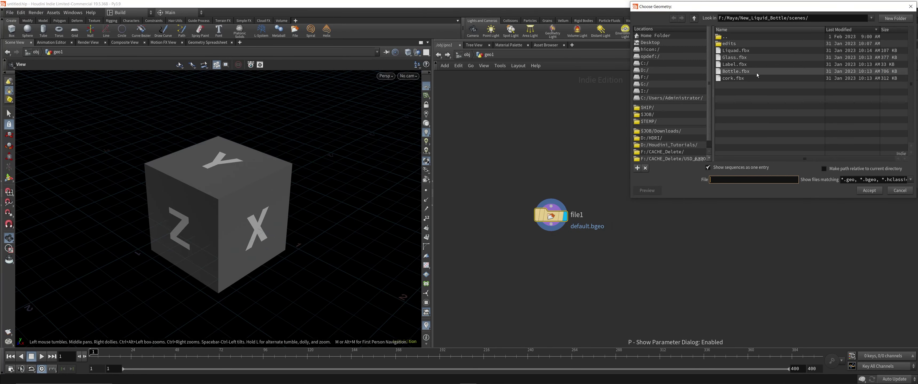
left_click(736, 71)
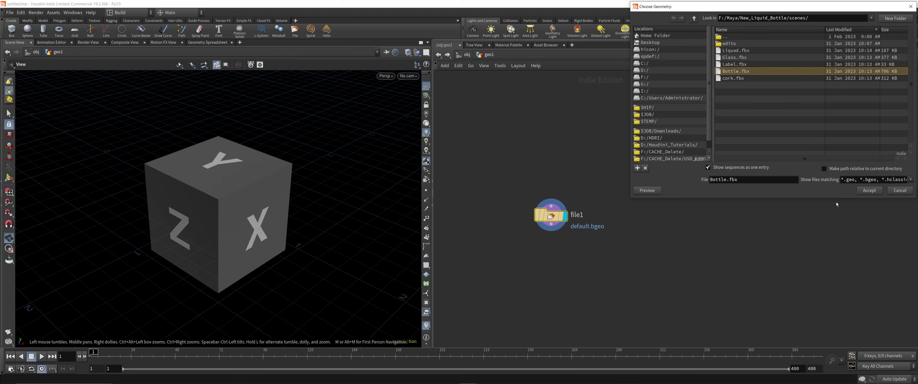
left_click(869, 191)
right_click_drag(293, 179, 93, 158)
middle_click_drag(285, 139, 221, 193)
right_click_drag(314, 191, 272, 184)
middle_click_drag(272, 185, 258, 239)
right_click_drag(267, 214, 244, 208)
mouse_move(243, 208)
left_mouse_down()
mouse_move(238, 172)
mouse_move(248, 203)
left_mouse_up()
Step: Rename the File node as Bottle
double_click(576, 214)
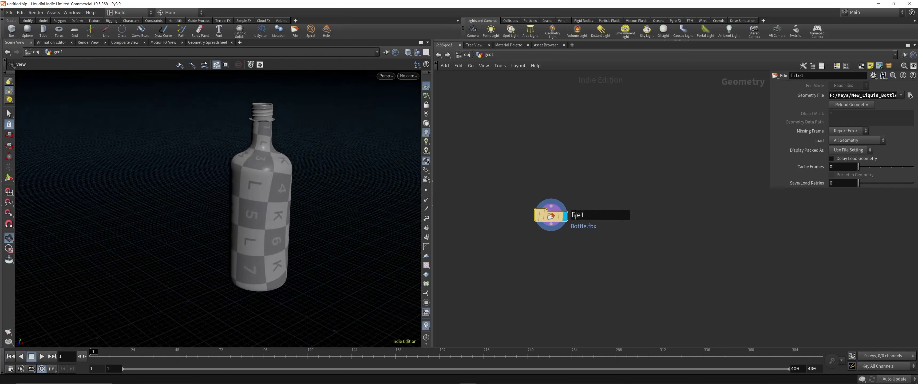
type("Bottt")
key("BackSpace")
type("le")
key("Return")
Step: Activate the handle tool in the viewport for the Bottle File node
middle_click_drag(557, 267, 561, 232)
key("Tab")
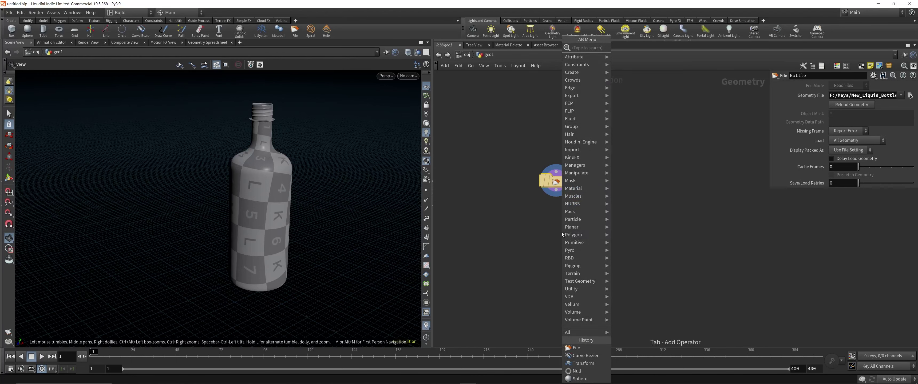
left_click(732, 282)
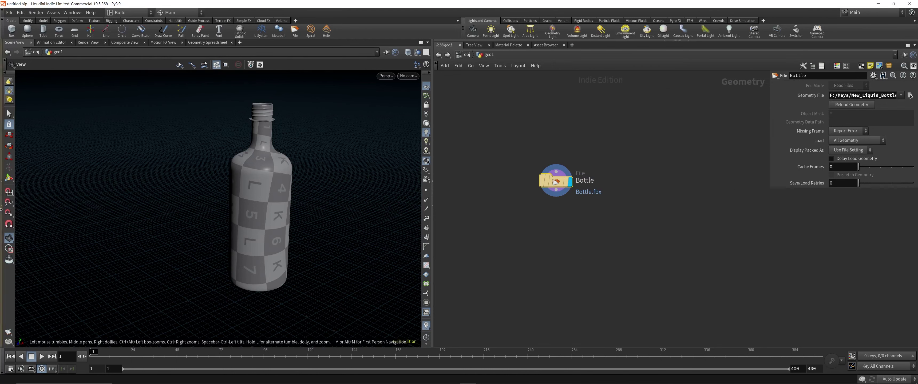
left_click(10, 178)
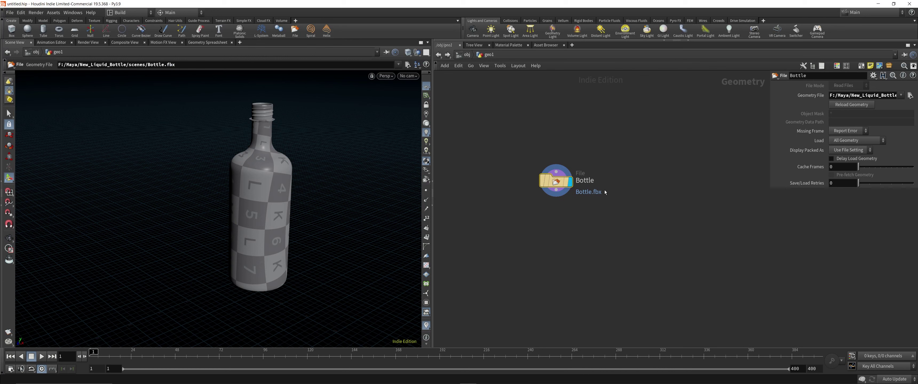
left_click(9, 192)
Step: Add a Transform node below the Bottle File node and wire the File node's output into it
middle_click_drag(614, 226, 611, 204)
key("Tab")
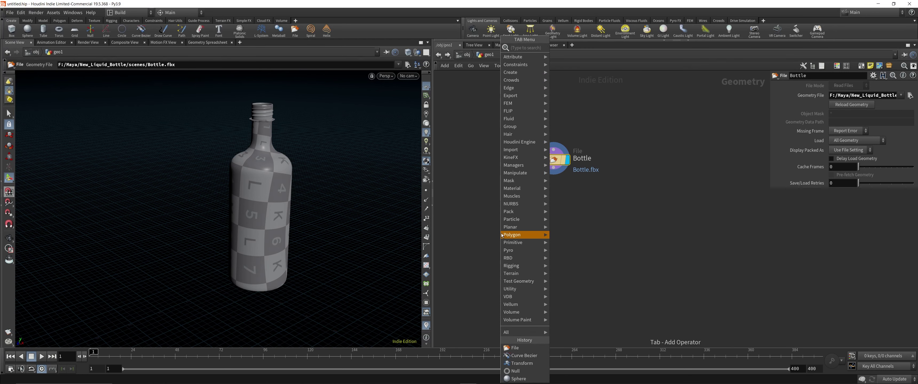
mouse_move(502, 235)
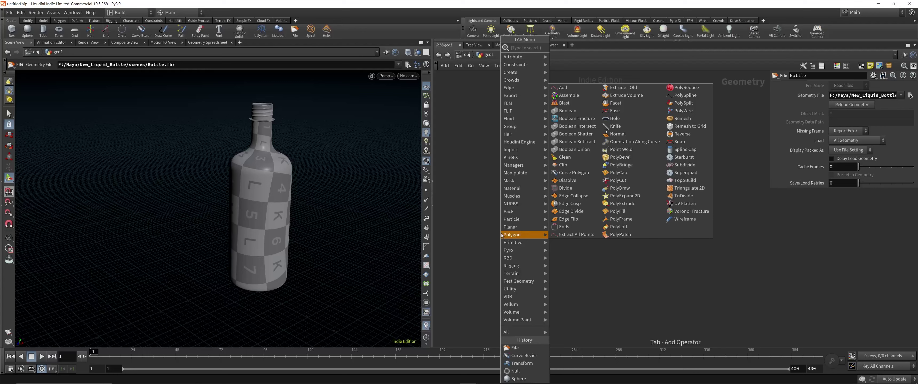
type("Tran")
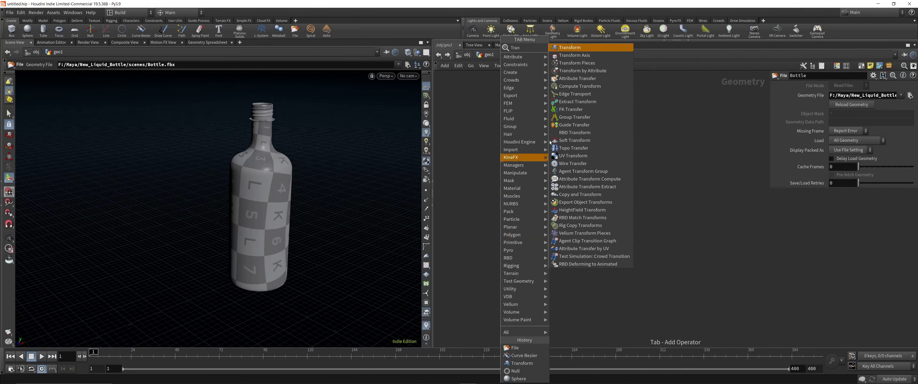
left_click(576, 48)
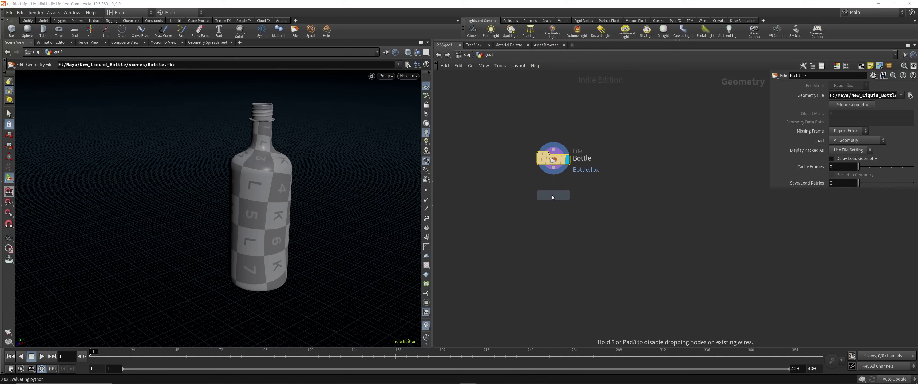
left_click(551, 193)
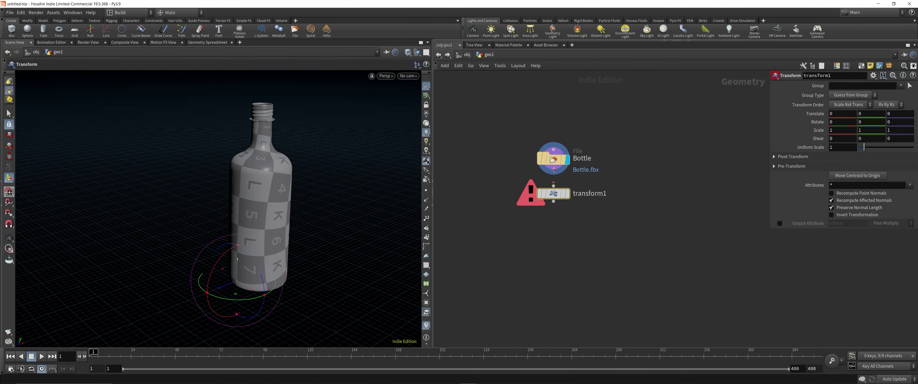
left_click_drag(553, 170, 553, 186)
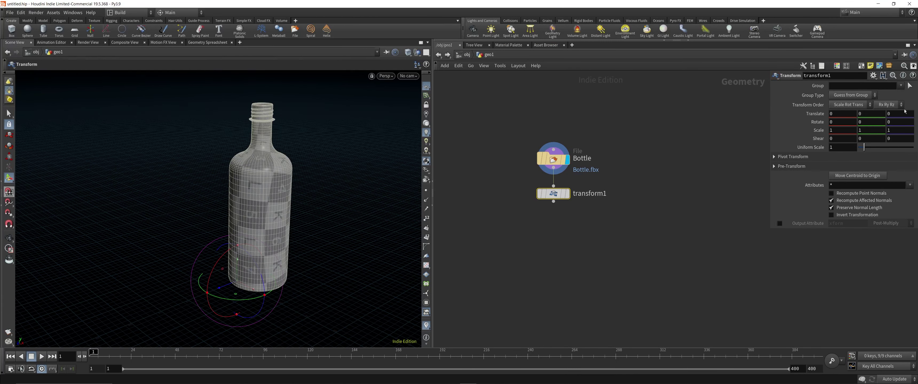
Step: Make the Transform node the displayed node and select it to show its parameters
middle_click_drag(864, 113, 737, 138)
left_click(568, 195)
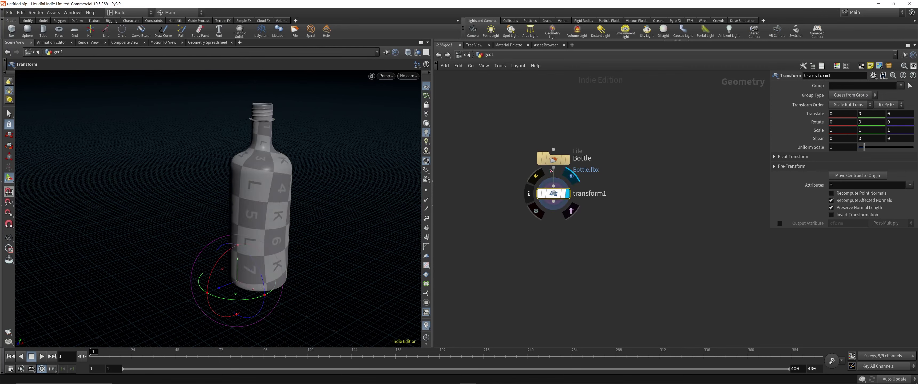
left_click(557, 160)
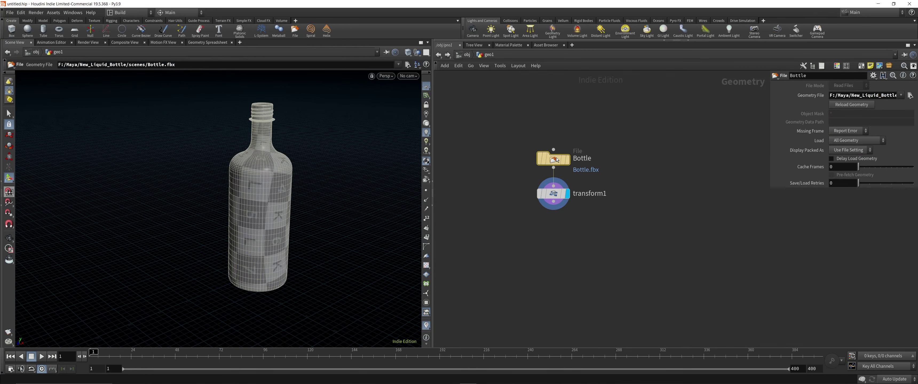
left_click(555, 194)
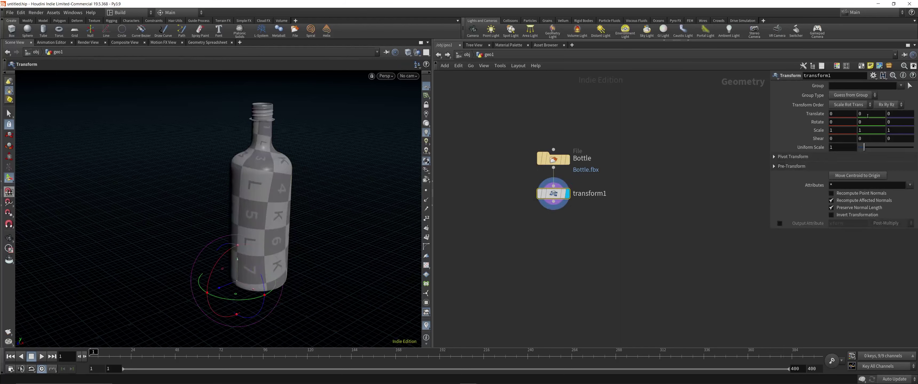
Step: Try moving the bottle with the Transform node's translate values and its viewport handle, undoing both moves
middle_click_drag(870, 113, 585, 135)
key("ctrl+z")
left_click_drag(232, 285, 310, 280)
key("ctrl+z")
left_click(495, 199)
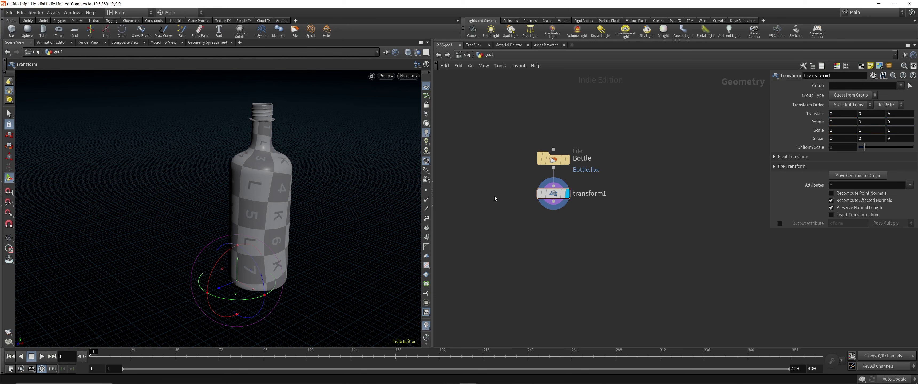
Step: Return to the object level and rename the bottle's Geometry object as Bottle
key("u")
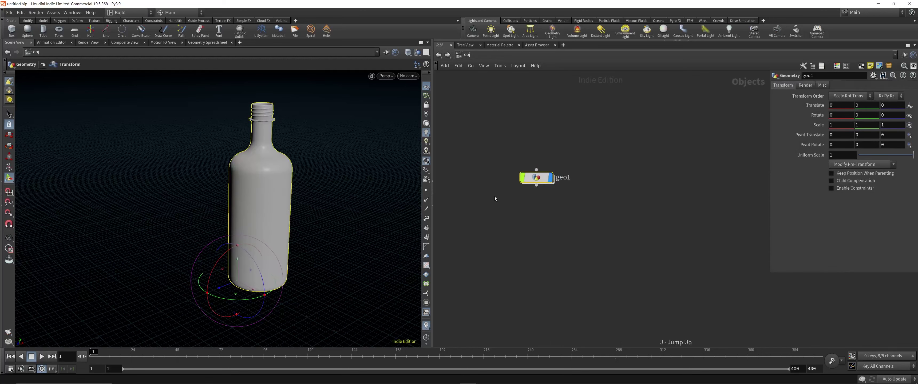
double_click(564, 177)
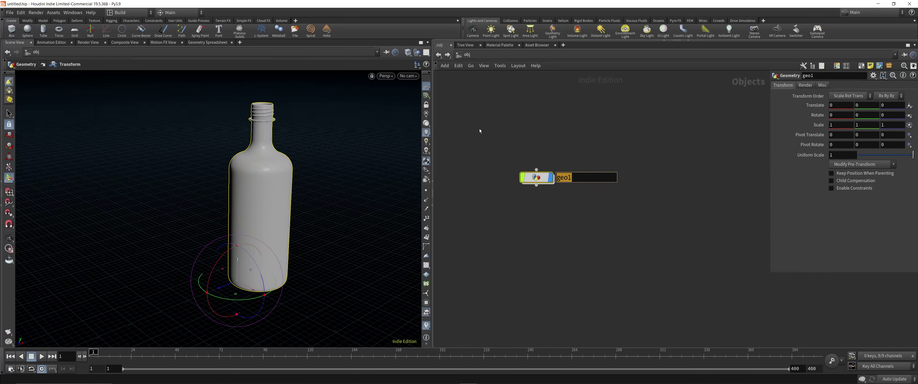
type("Bottle")
key("Return")
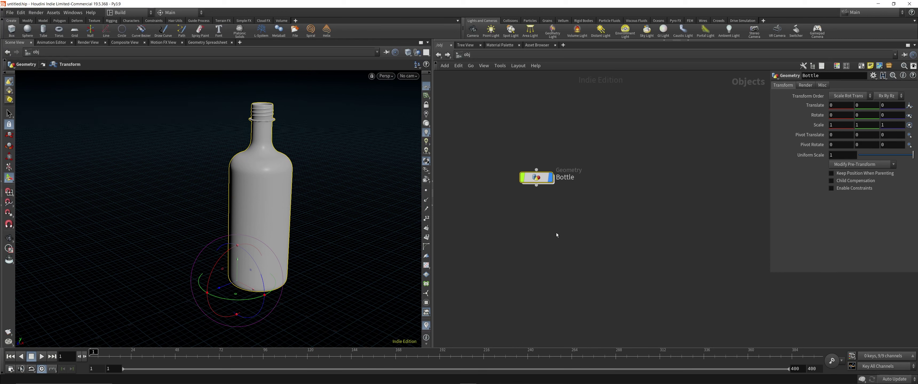
Step: Add a second Geometry object below the Bottle object and name it Emitter
middle_click_drag(527, 240, 534, 216)
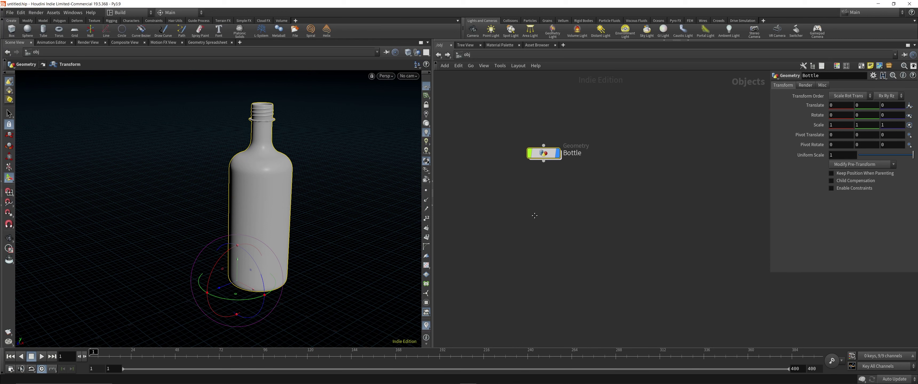
key("Tab")
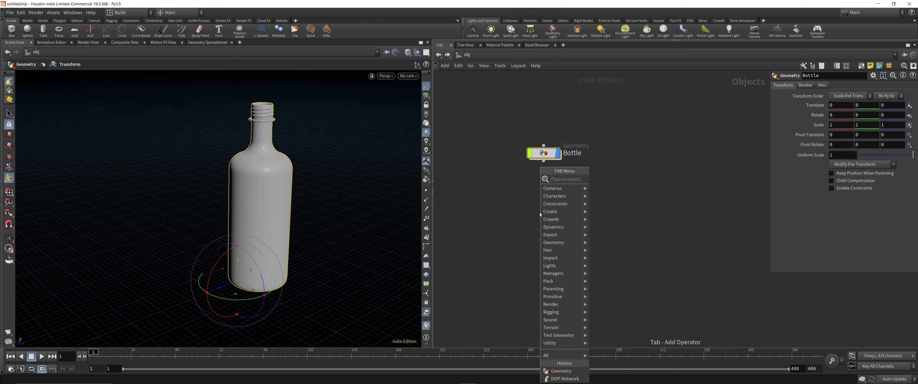
type("geo")
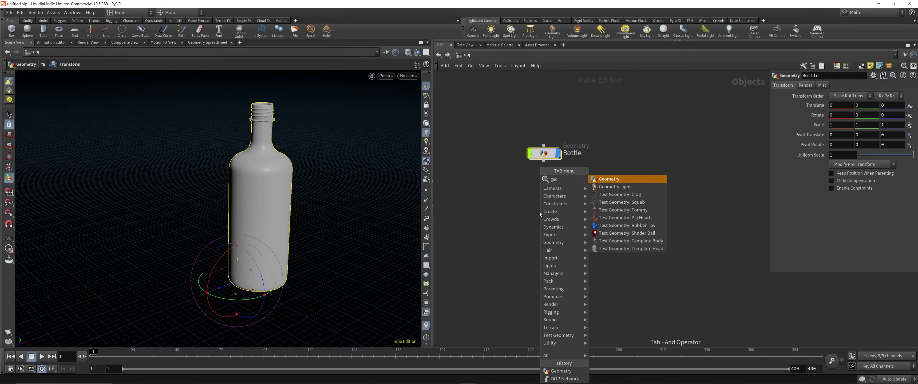
left_click(612, 179)
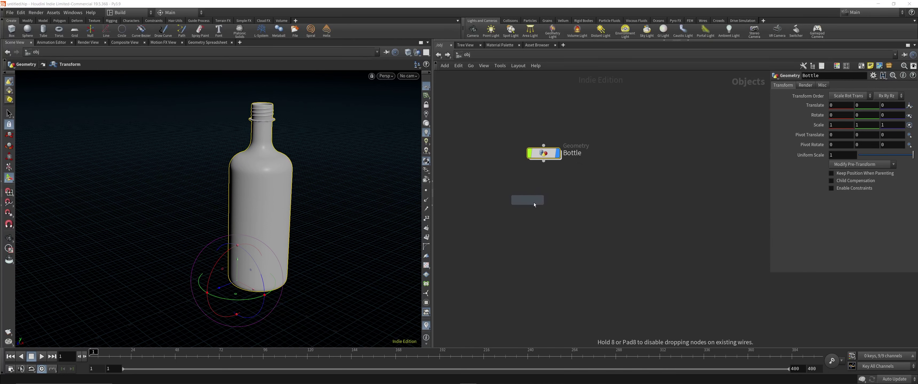
left_click(546, 204)
double_click(571, 203)
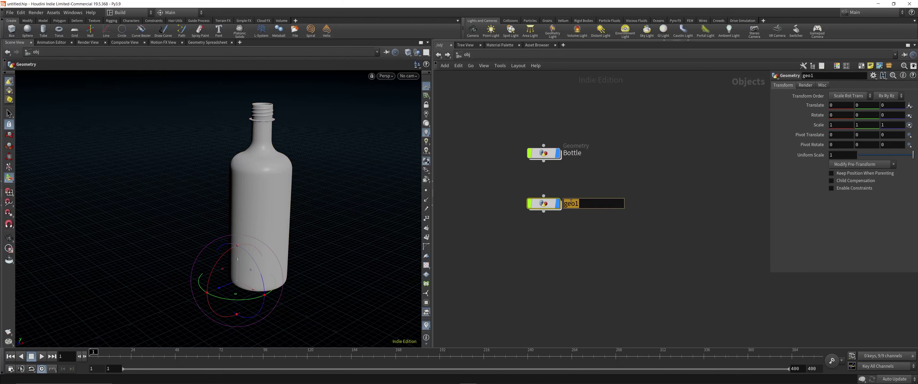
type("Emitter")
key("Return")
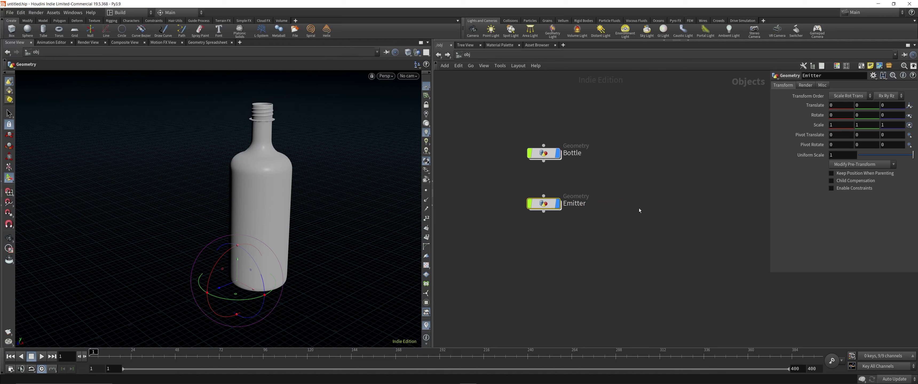
Step: Add another Geometry object beside the Emitter object and name it Path
key("Tab")
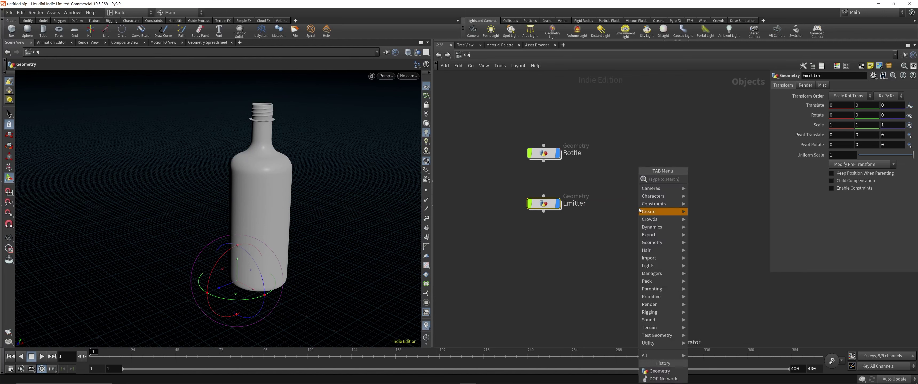
mouse_move(639, 211)
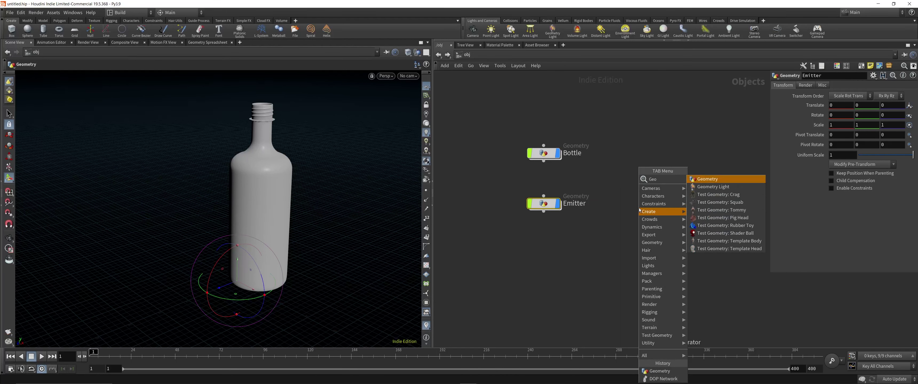
key("Escape")
left_click(638, 202)
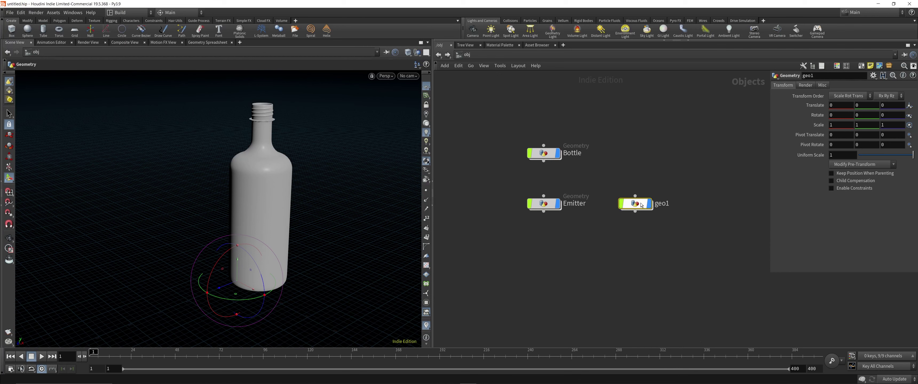
double_click(662, 204)
double_click(663, 202)
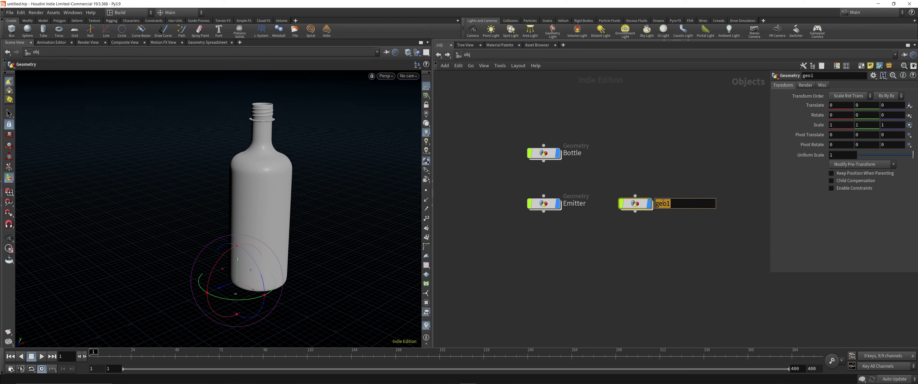
type("Path")
key("Return")
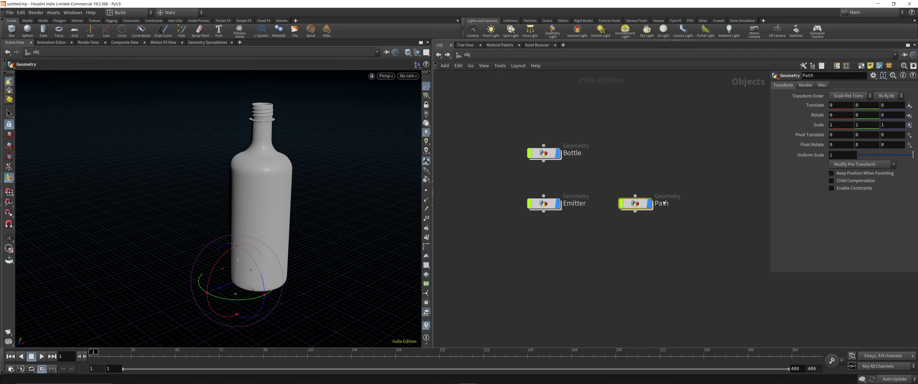
Step: Add another Geometry object, name it Meshing and align it below the Path object
key("h")
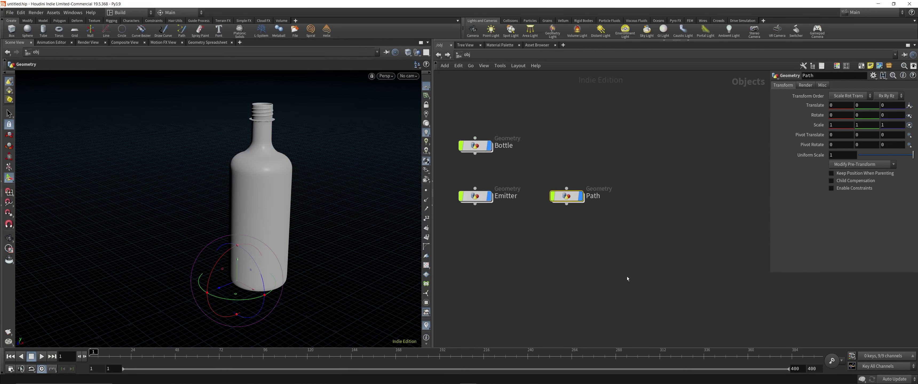
key("Tab")
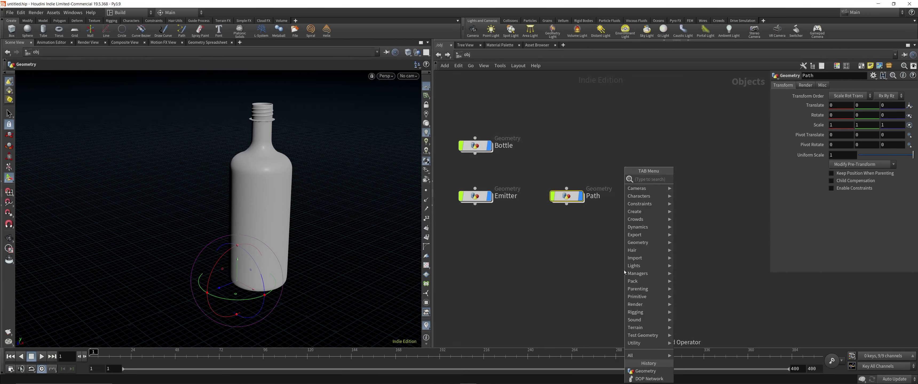
key("Escape")
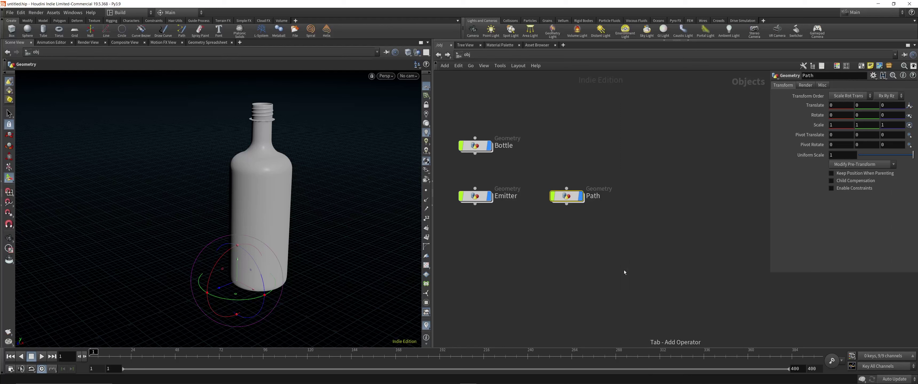
key("Tab")
type("geo")
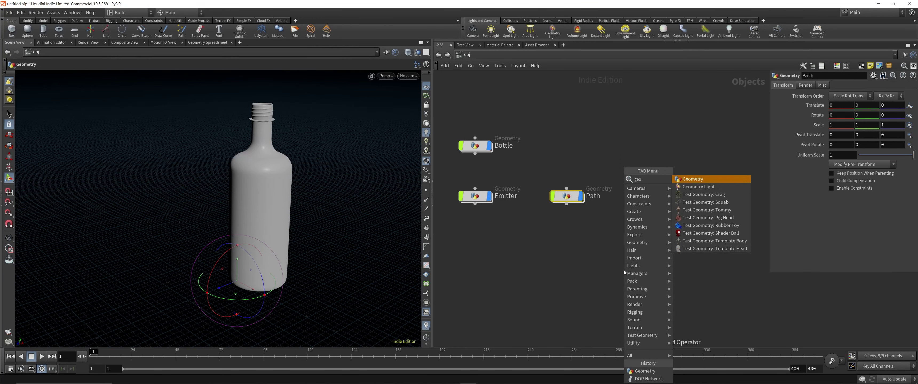
left_click(699, 180)
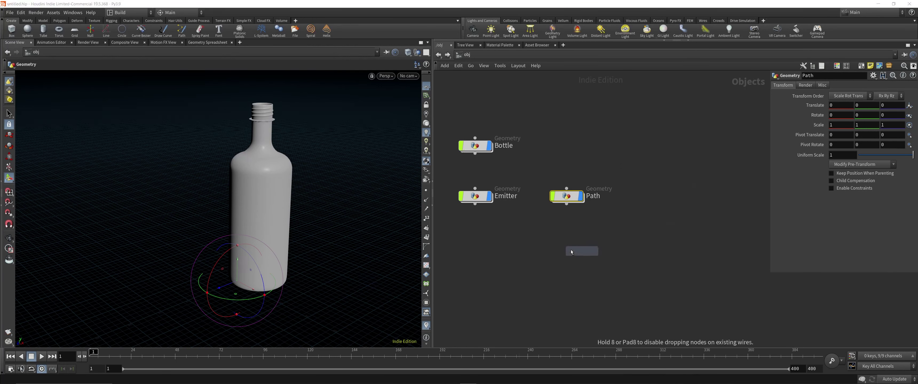
left_click(561, 251)
double_click(588, 253)
double_click(589, 252)
type("M")
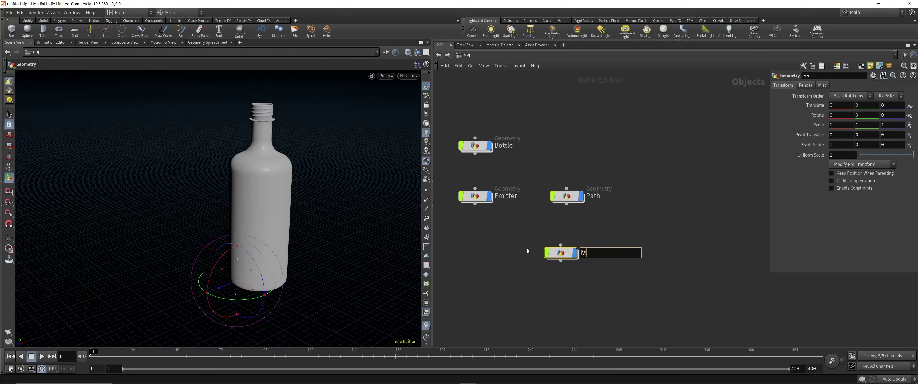
type("eshing")
key("Return")
left_click_drag(559, 258, 565, 258)
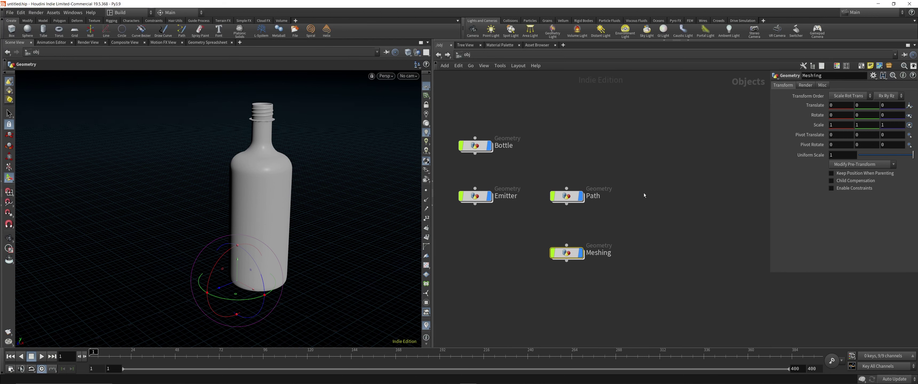
Step: Add a DOP Network beside the Path object and name it SIM
key("Tab")
mouse_move(644, 195)
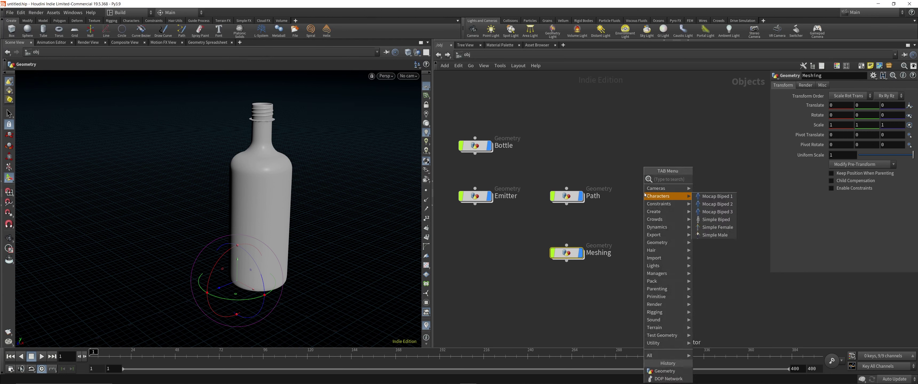
type("dop")
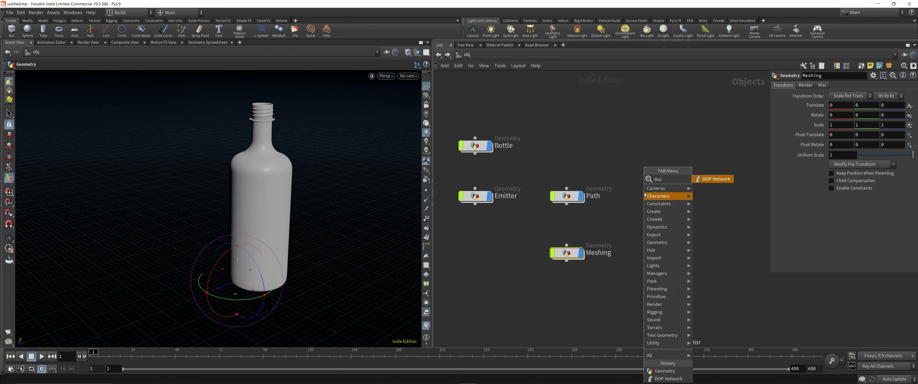
left_click(707, 179)
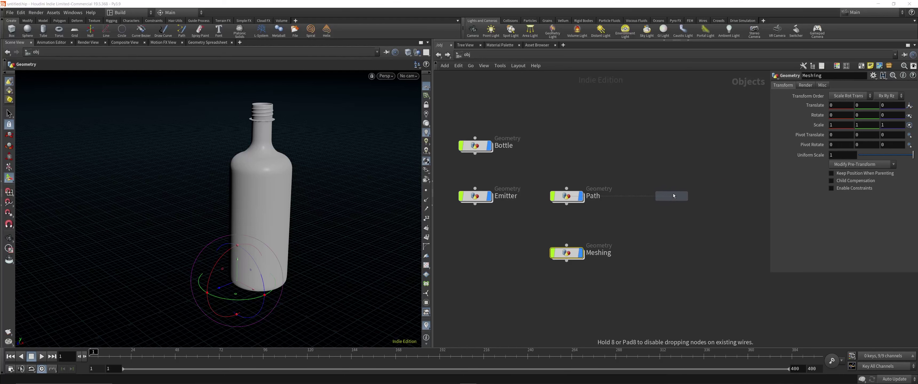
left_click(667, 196)
double_click(696, 196)
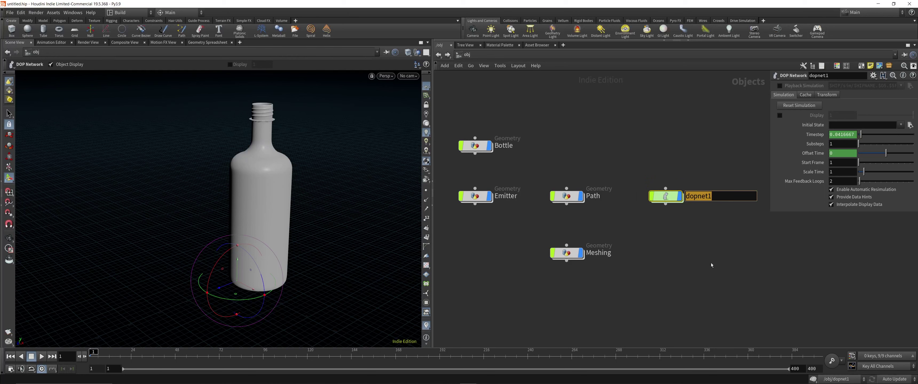
type("SIM")
key("Return")
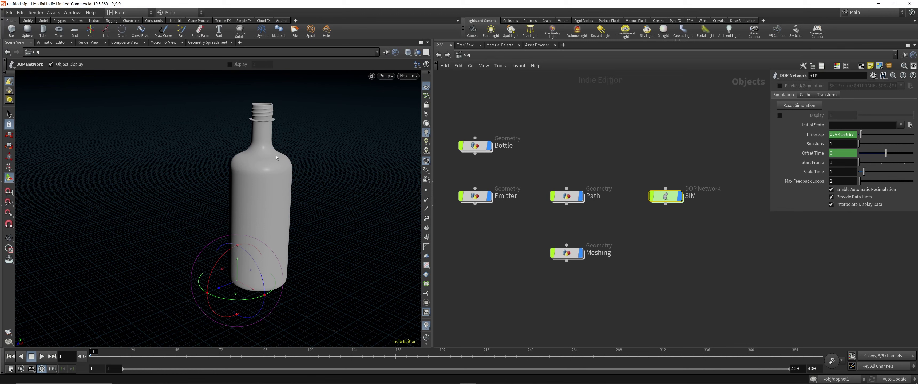
Step: Go inside the Emitter object and add a primitive Sphere node to its empty network
left_click_drag(480, 198, 484, 197)
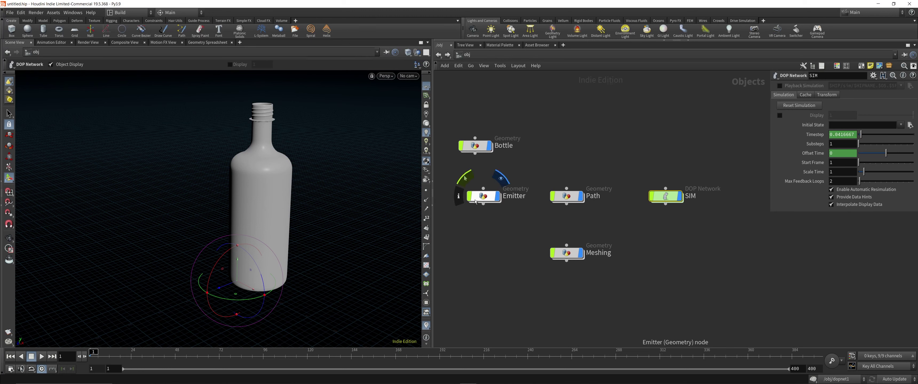
double_click(477, 199)
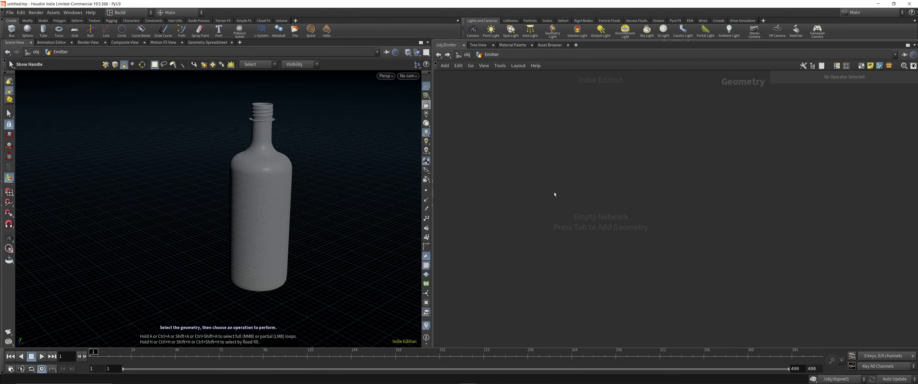
key("Tab")
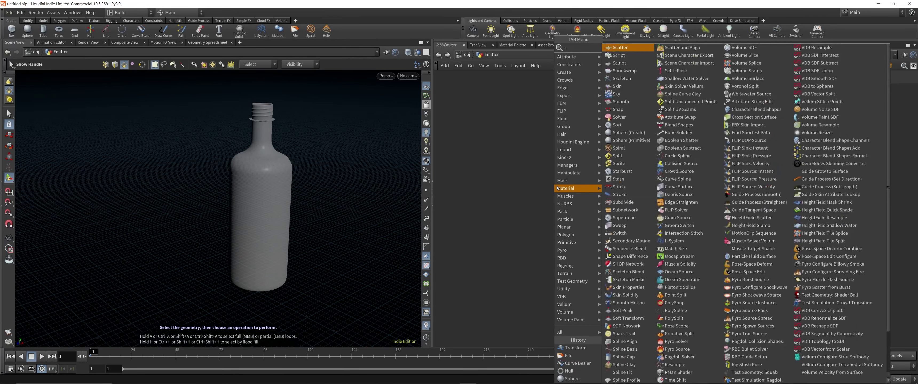
type("sphere")
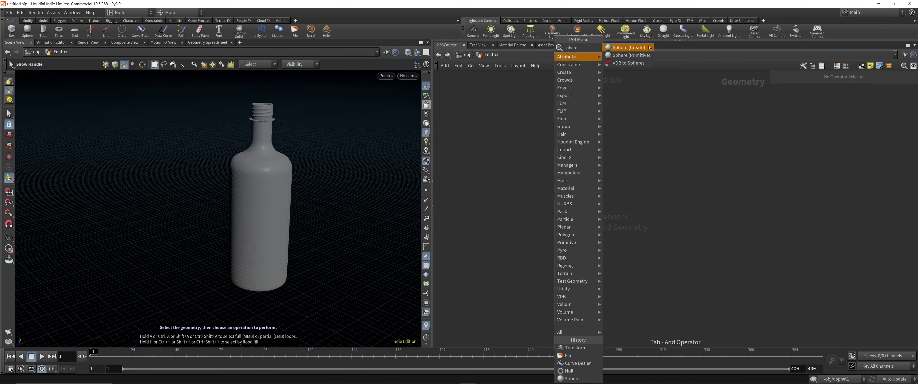
left_click(630, 56)
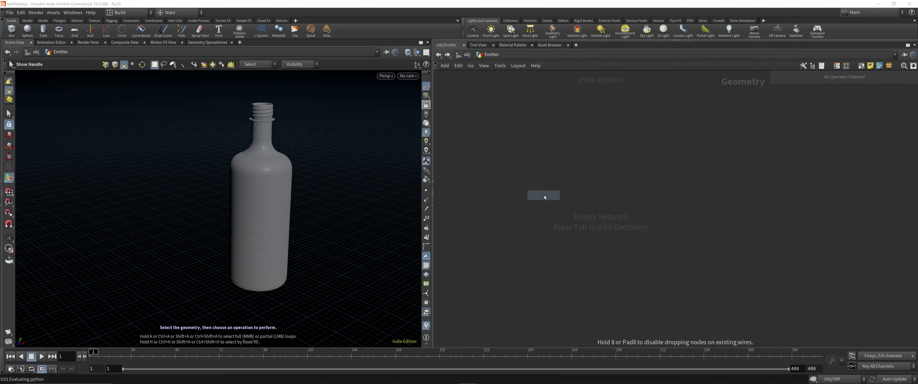
left_click(545, 195)
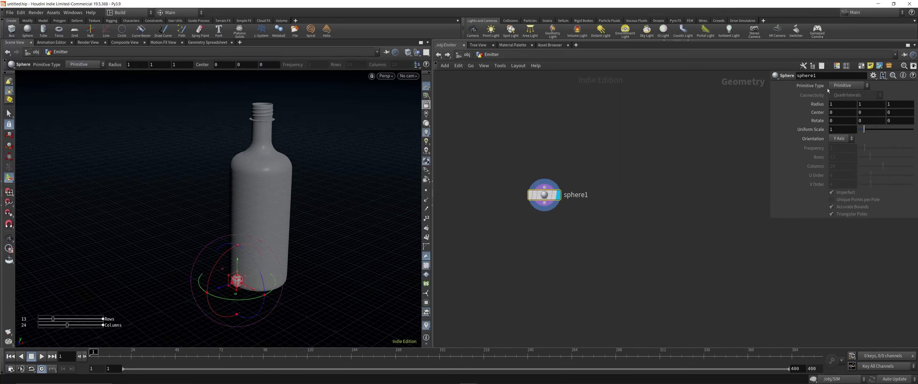
Step: Set the sphere's primitive type to Polygon Mesh and its uniform scale to 1.5
left_click(849, 86)
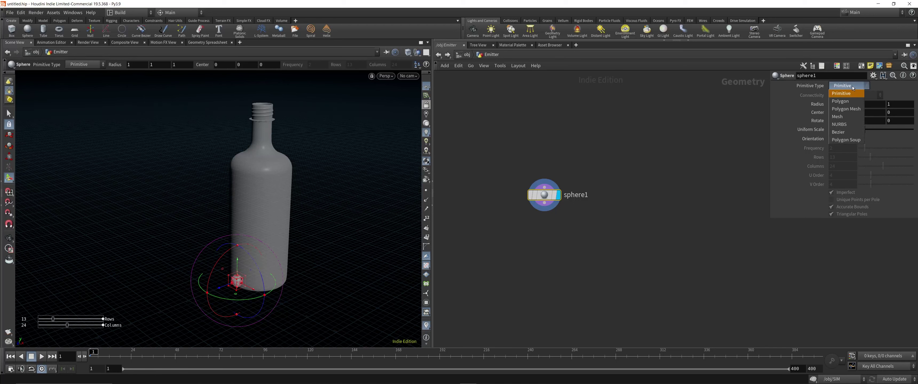
left_click(850, 109)
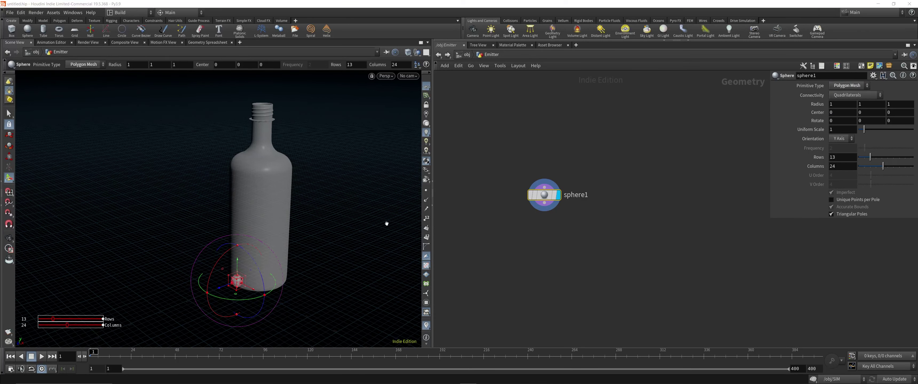
left_click_drag(386, 222, 312, 231, "alt")
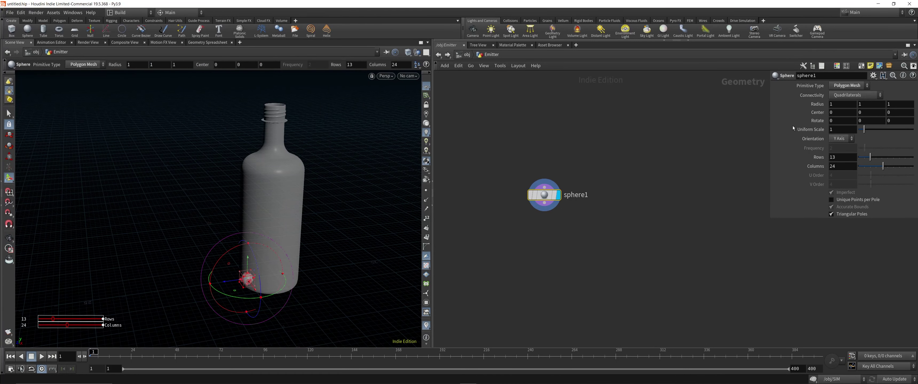
left_click(843, 130)
type(".5")
key("Return")
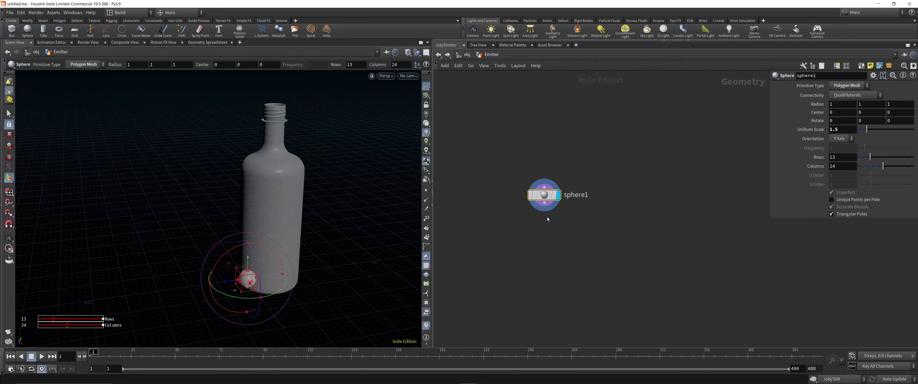
Step: Examine the emitter sphere's size and position relative to the bottle from close up, far away and above
middle_click_drag(529, 263, 542, 225)
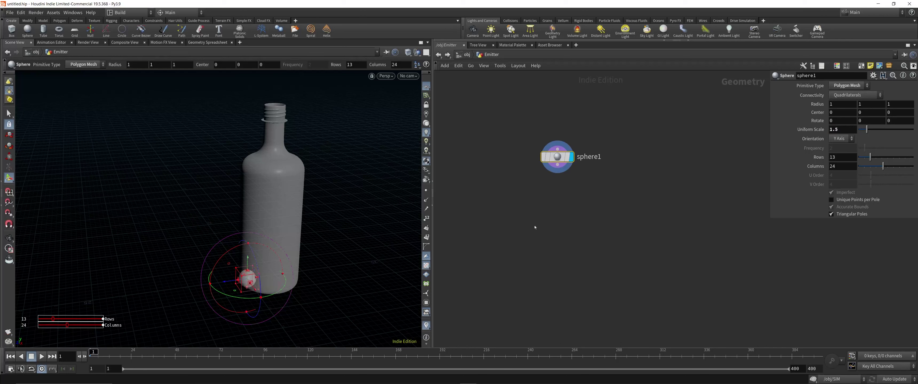
middle_click(869, 104)
left_click(865, 113)
left_click(248, 278)
left_click_drag(226, 162, 189, 213, "alt")
right_click_drag(189, 214, 266, 116, "alt")
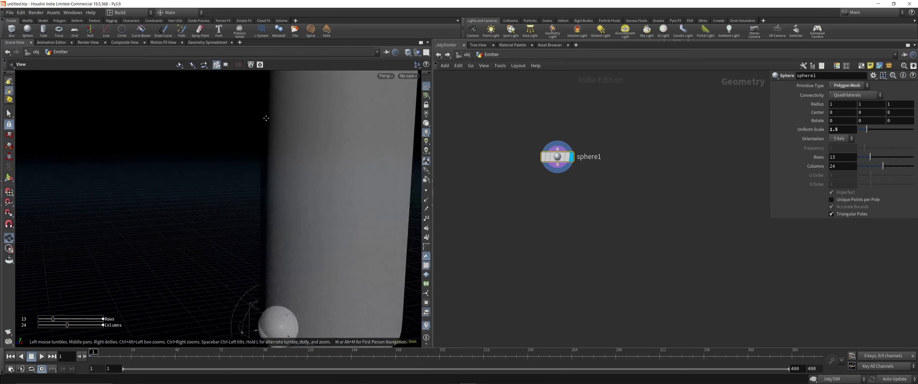
left_click_drag(267, 117, 288, 134, "alt")
right_click_drag(288, 134, 160, 162, "alt")
left_click_drag(159, 162, 231, 207, "alt")
right_click_drag(230, 207, 226, 193, "alt")
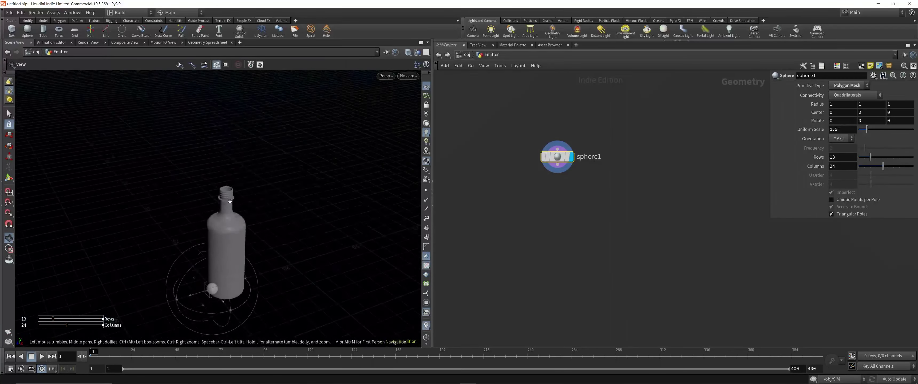
left_click_drag(226, 193, 252, 228, "alt")
key("Return")
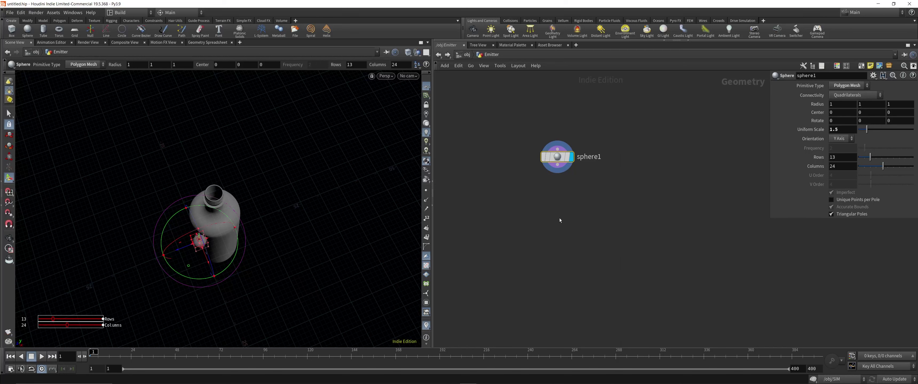
Step: Add a Transform node below the sphere node, wire the sphere into it and make it the displayed node
middle_click_drag(566, 201, 565, 209)
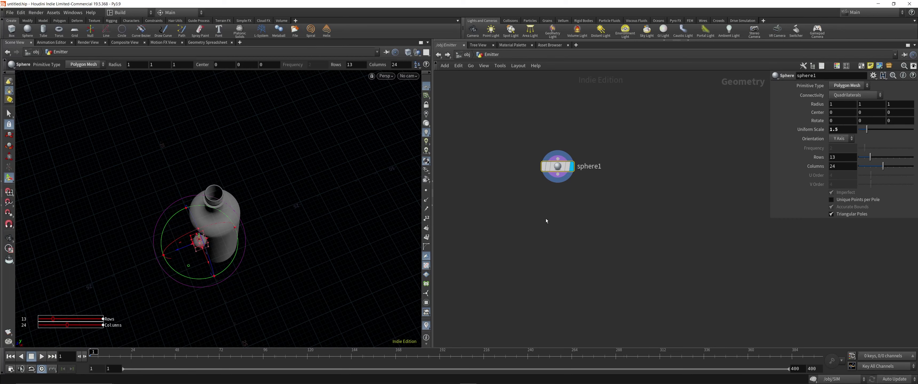
key("Tab")
type("tr")
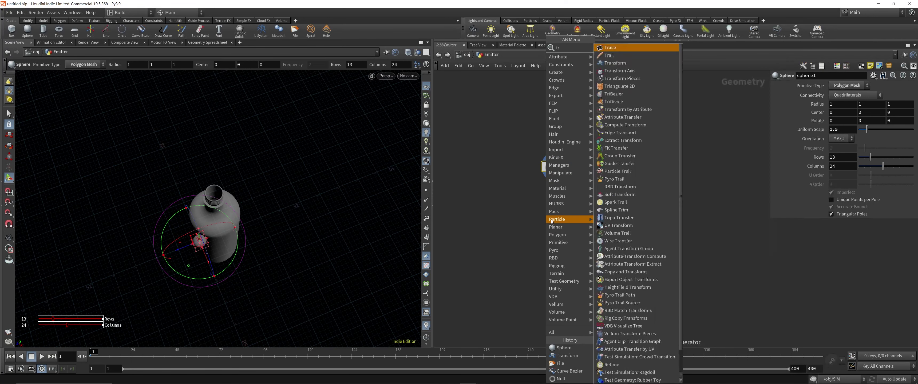
type("an")
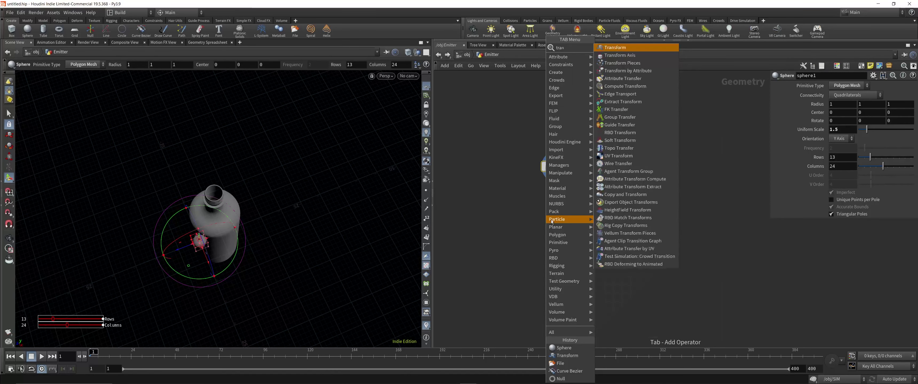
left_click(615, 47)
left_click(552, 213)
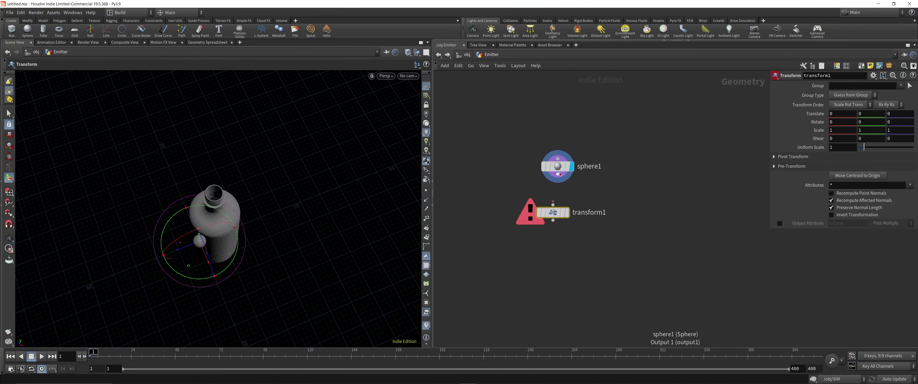
left_click_drag(558, 174, 562, 216)
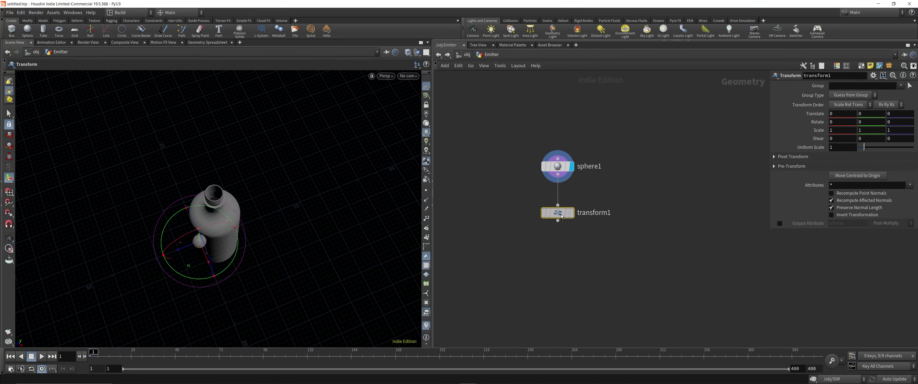
left_click(572, 214)
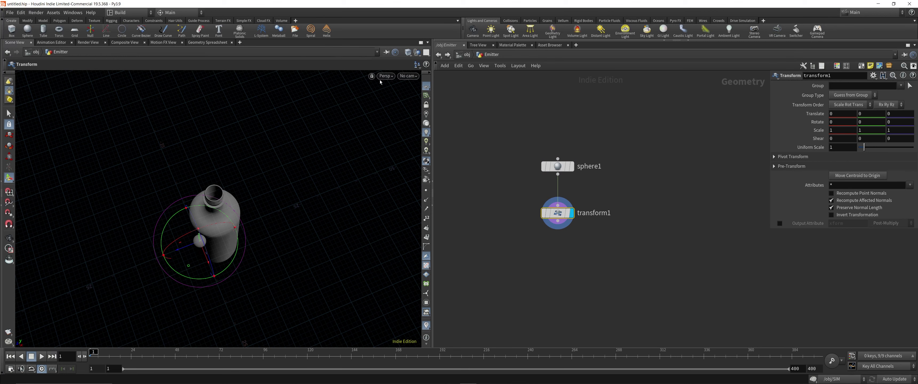
Step: Switch the viewport from perspective to the Top view
left_click(388, 77)
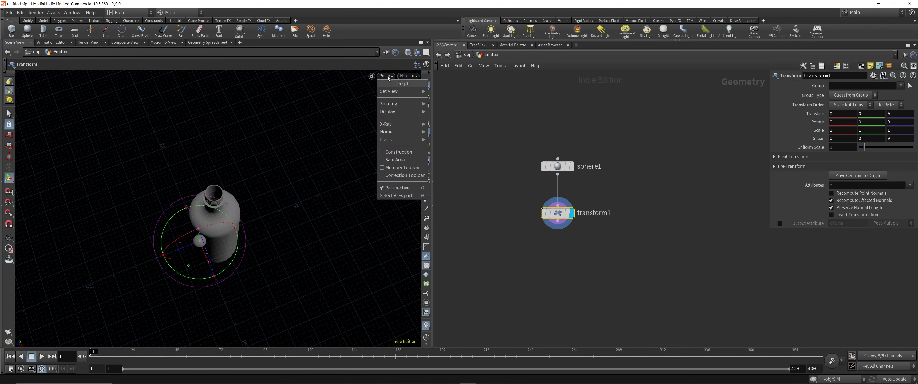
mouse_move(399, 92)
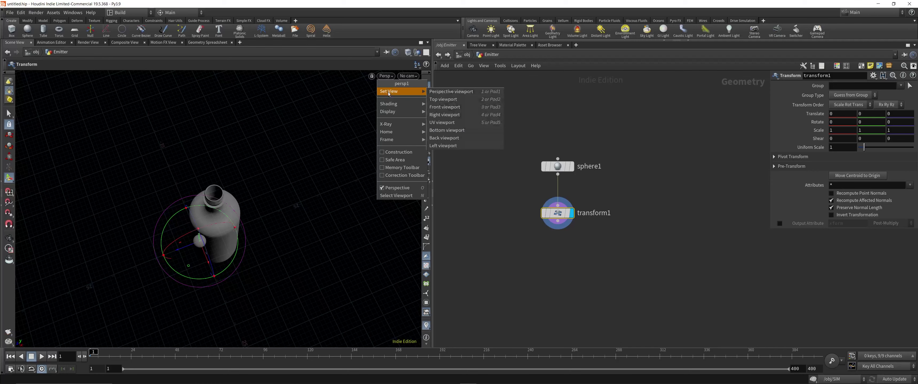
left_click(445, 100)
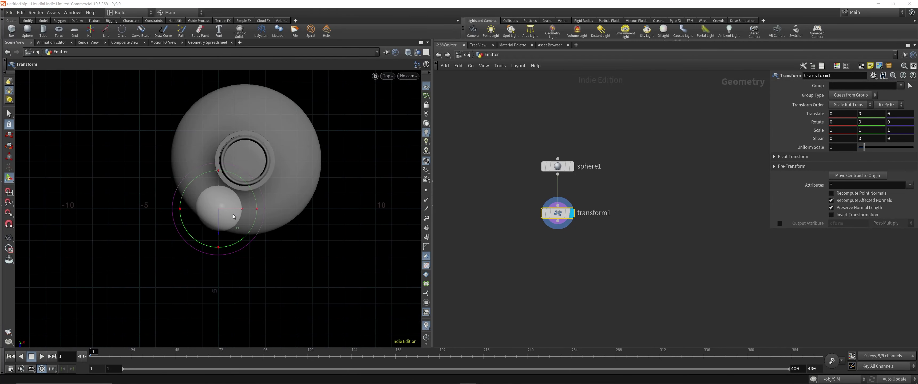
Step: Move the emitter sphere to about 1.71 in X and -3.05 in Z, centring it under the bottle, and return the viewport to perspective
left_click_drag(236, 227, 264, 179)
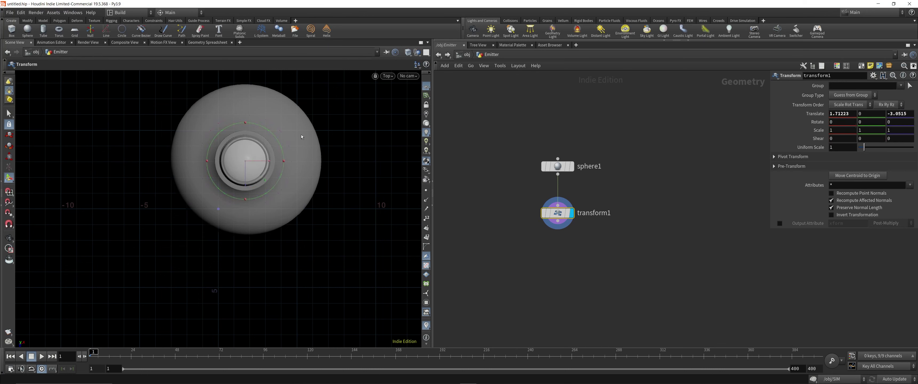
left_click(389, 76)
left_click(438, 91)
key("Escape")
left_click_drag(354, 193, 297, 160)
key("Return")
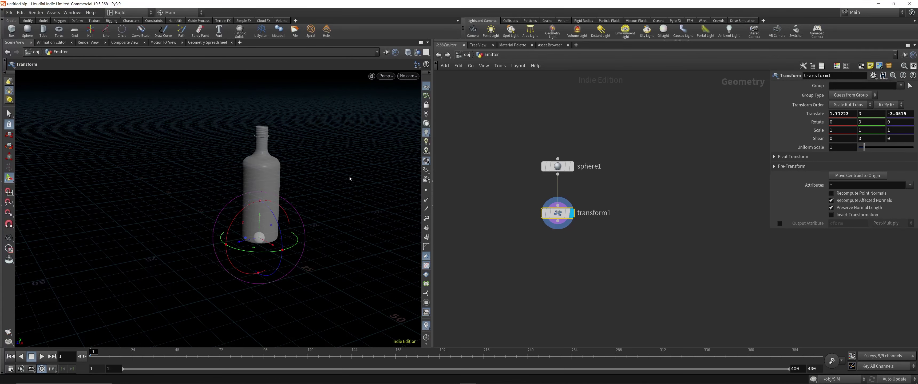
left_click_drag(307, 225, 327, 219, "alt")
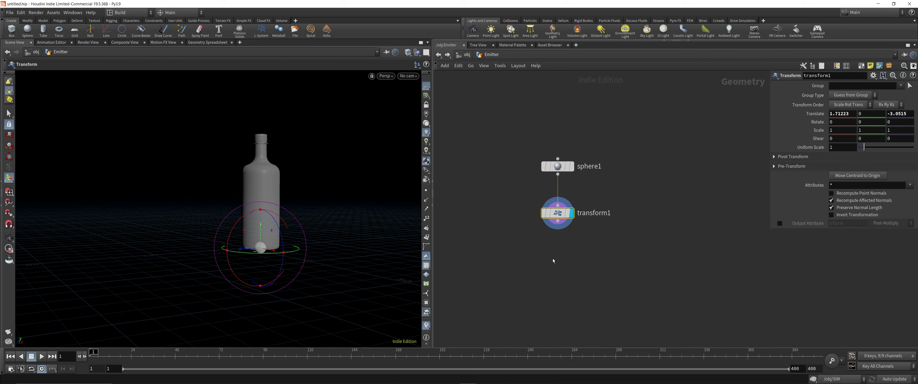
Step: Add a Null node below the Transform node in the Emitter network
middle_click_drag(553, 257, 547, 231)
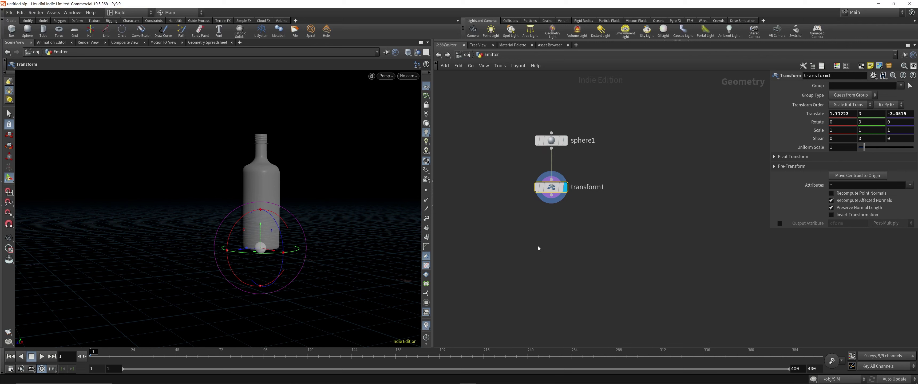
key("Tab")
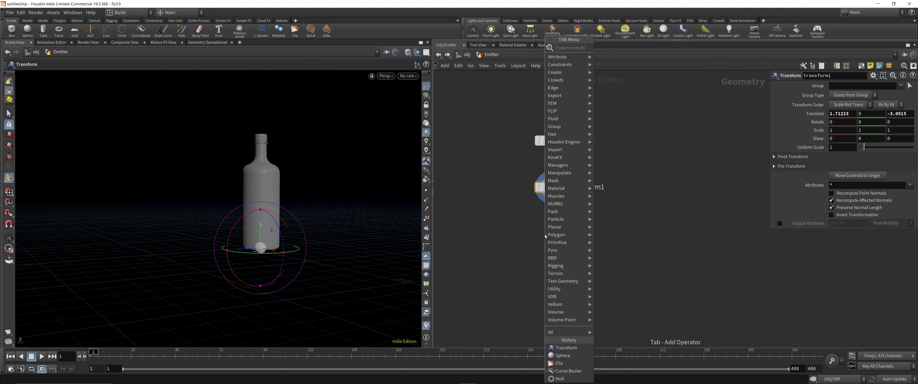
type("Null")
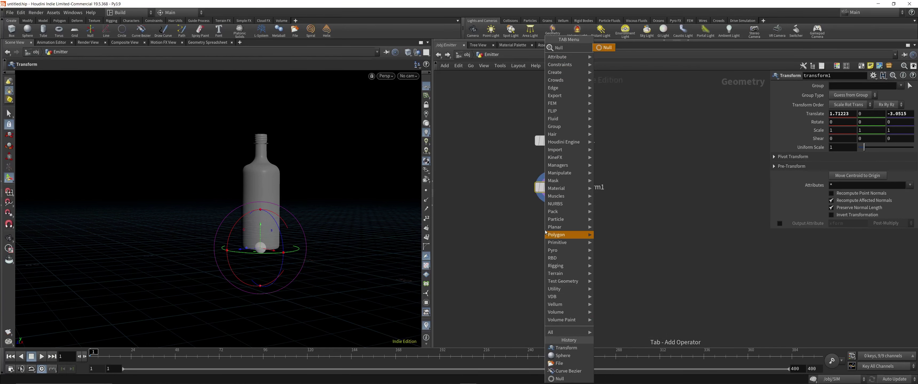
key("Return")
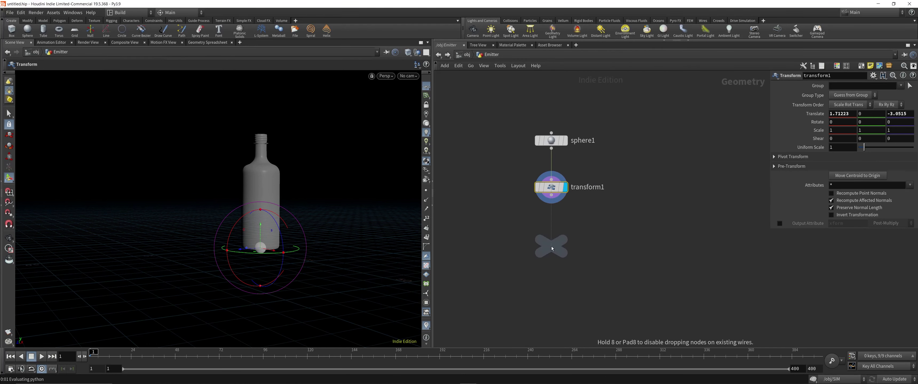
left_click(552, 246)
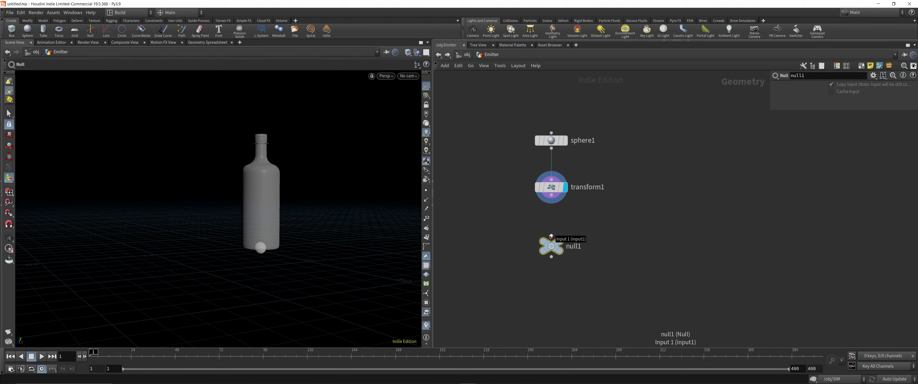
Step: Rename the Null node to OUT_EMITTER, wire the Transform node into it and make it the displayed node
double_click(574, 246)
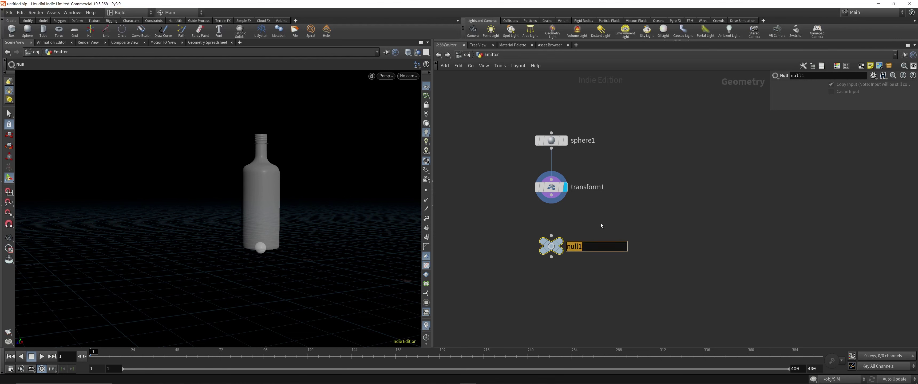
type("OUT_EMITTER")
key("Return")
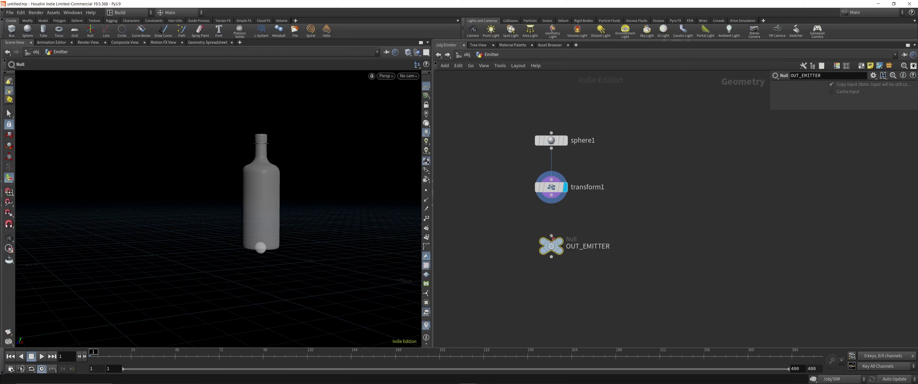
left_click_drag(552, 236, 555, 203)
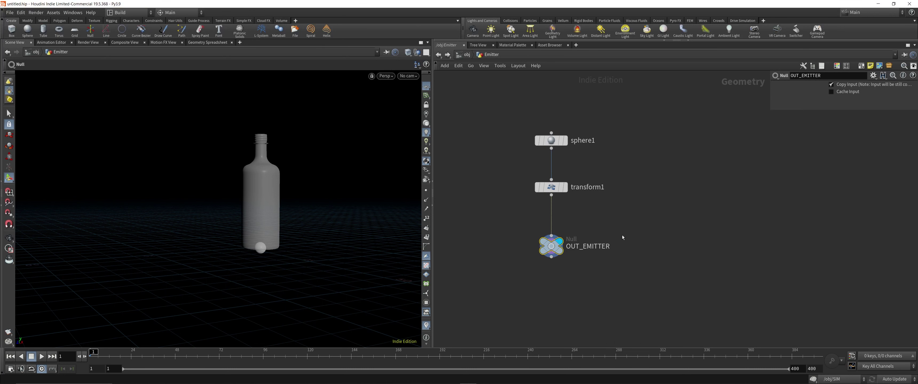
Step: Return to the object level and open the Path object's network
middle_click_drag(621, 237, 615, 221)
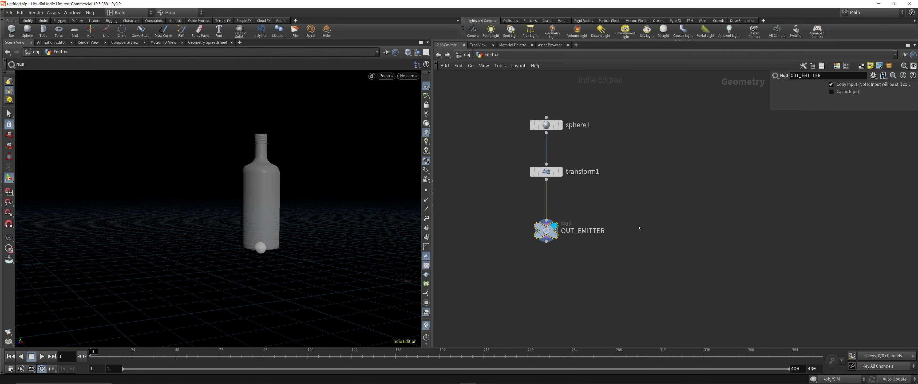
key("u")
left_click(452, 233)
left_click(567, 196)
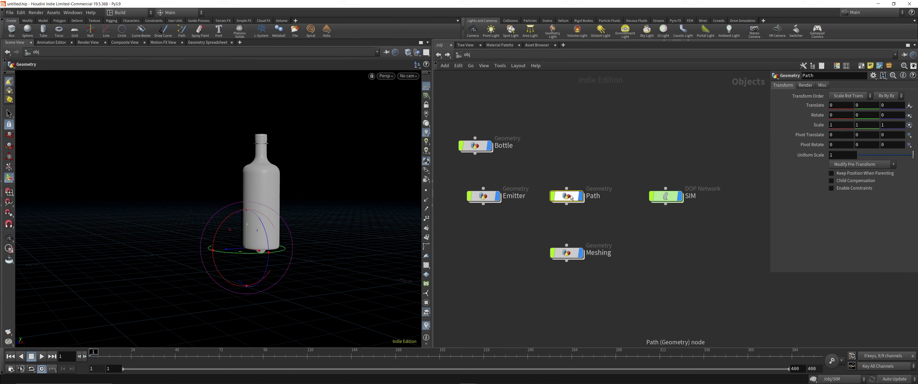
left_click(9, 114)
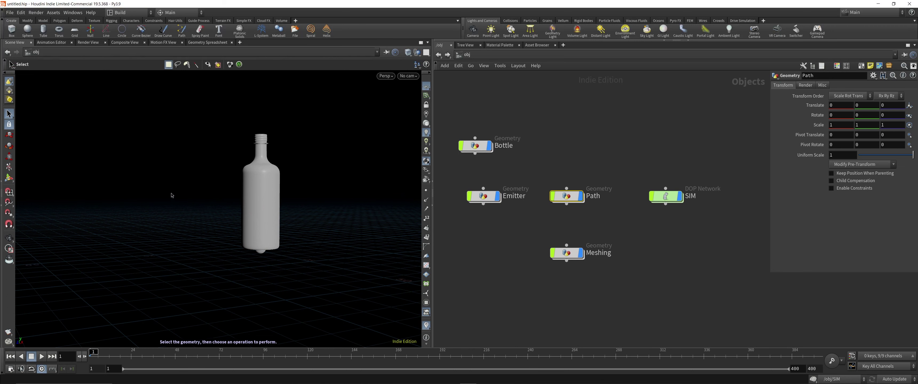
middle_click_drag(564, 211, 586, 208)
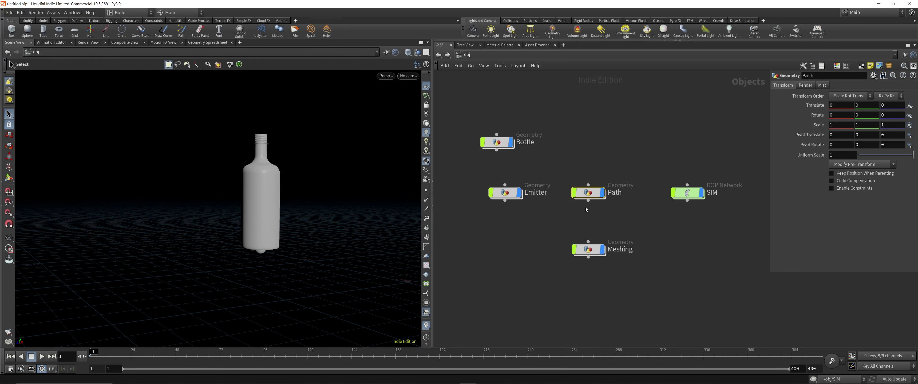
double_click(590, 193)
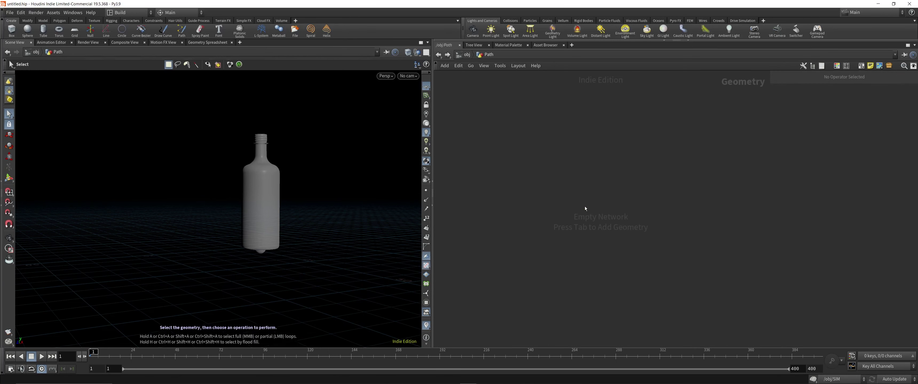
Step: Add a Curve Bezier node to the empty Path network and activate its drawing tool in the viewport
key("Tab")
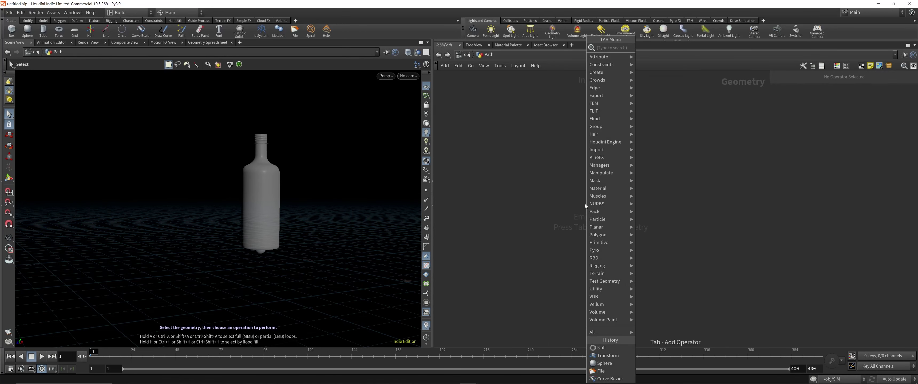
type("curve")
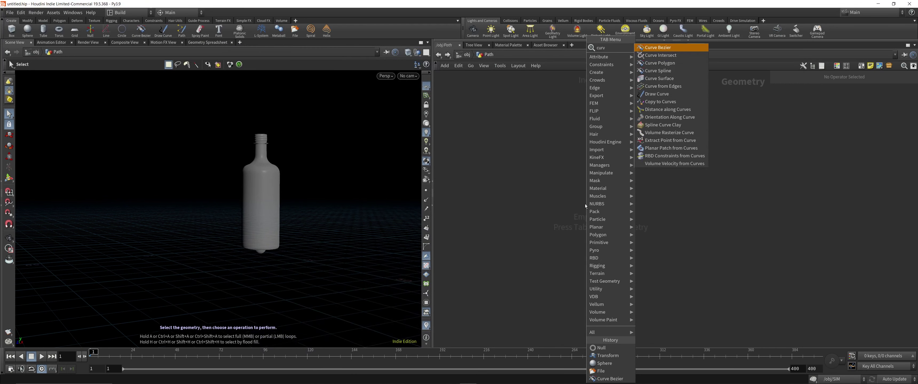
left_click(657, 49)
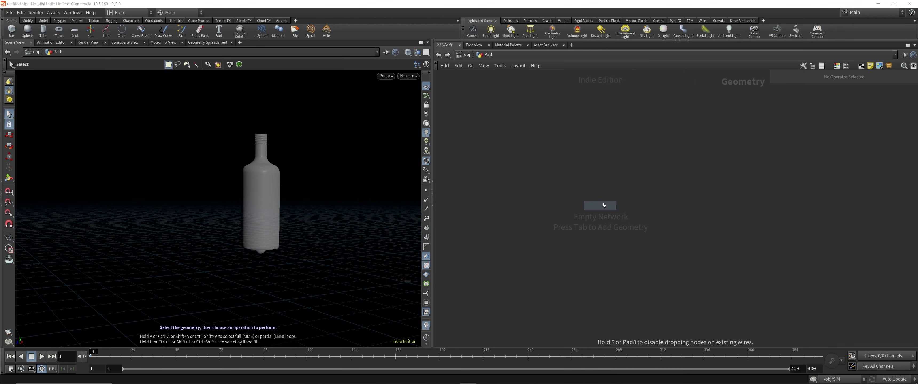
left_click(609, 191)
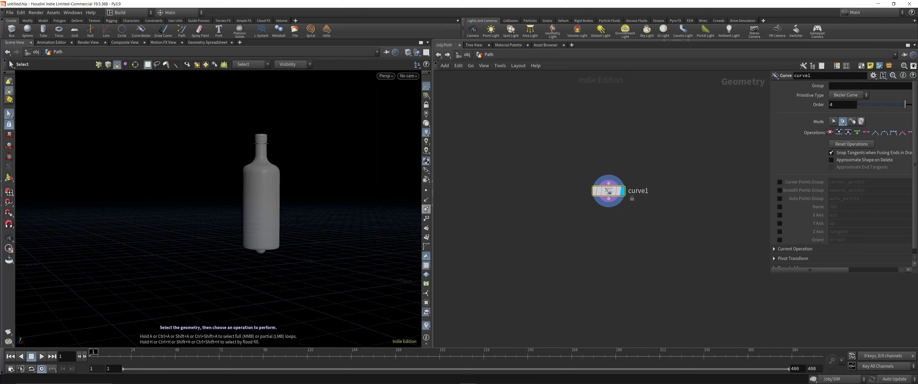
left_click(11, 181)
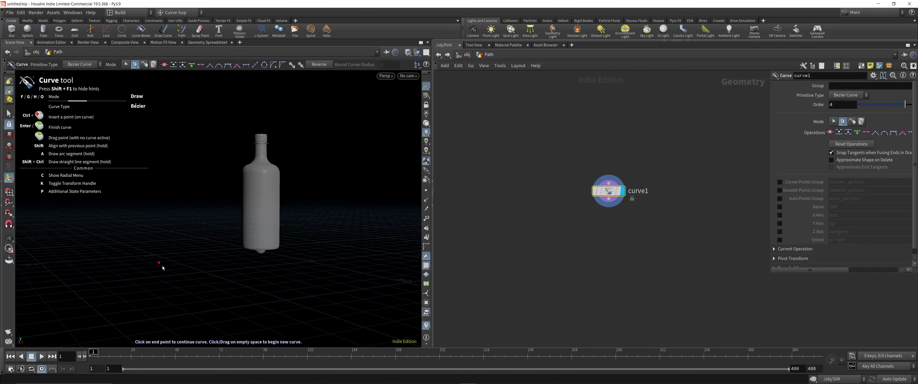
left_click(263, 264)
left_click_drag(340, 261, 353, 242)
left_click_drag(368, 274, 315, 285)
left_click_drag(177, 272, 173, 258)
left_click_drag(207, 218, 246, 287)
key("ctrl+z")
key("ctrl+z")
key("ctrl+z")
key("ctrl+z")
key("ctrl+z")
key("ctrl+z")
key("ctrl+z")
key("ctrl+z")
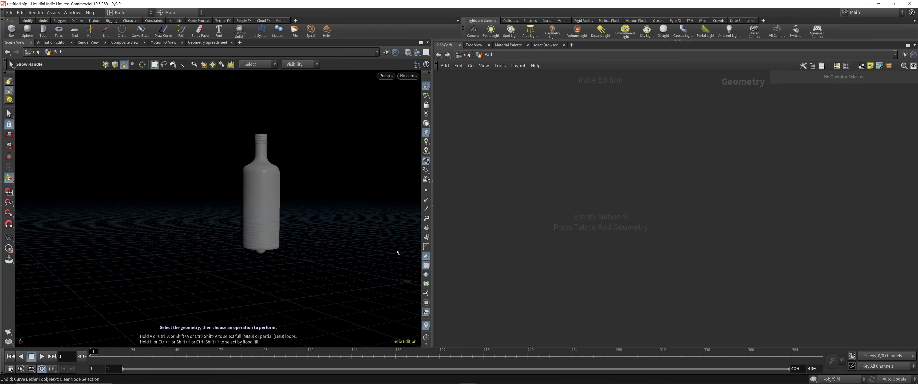
key("ctrl+y")
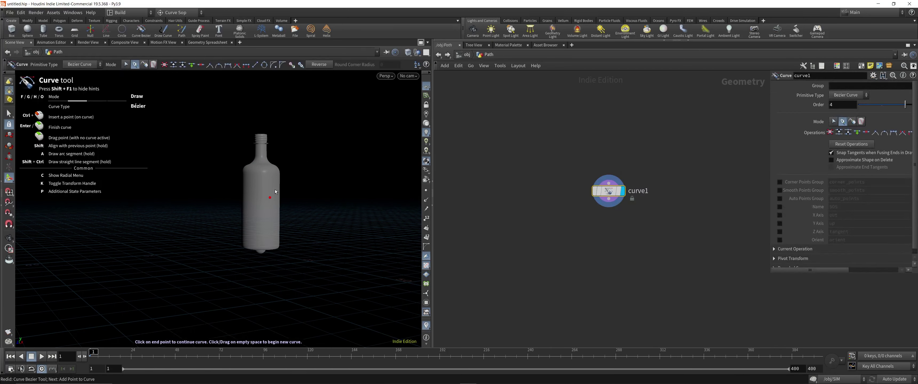
Step: Set the viewport layout to Three Views Split Bottom and frame the whole bottle in the Front view
middle_click_drag(279, 160, 273, 149, "alt")
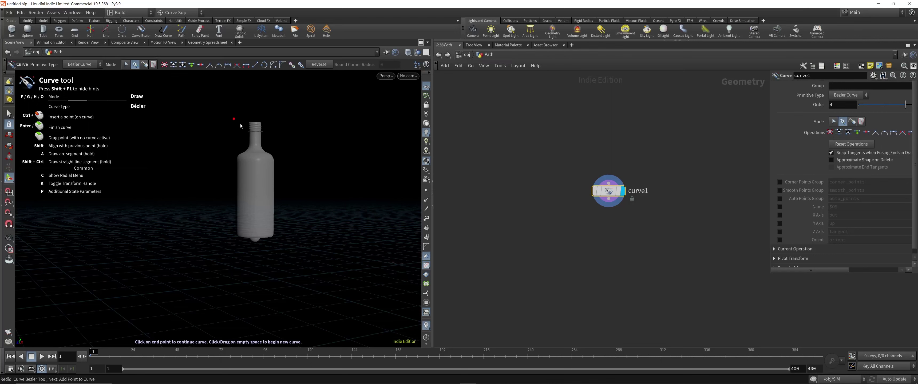
left_click(426, 53)
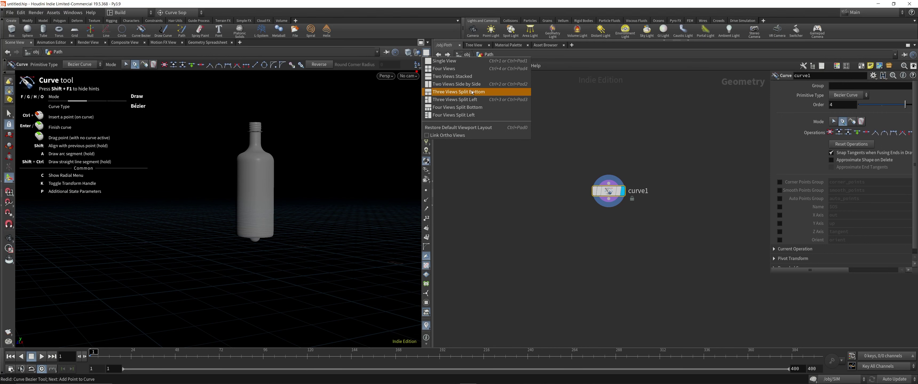
left_click(458, 92)
right_click_drag(317, 135, 191, 109, "alt")
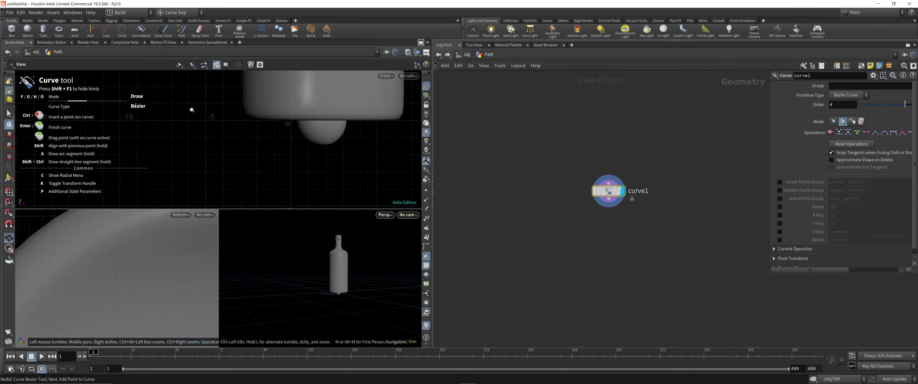
middle_click_drag(272, 73, 200, 186, "alt")
right_click_drag(200, 186, 128, 123, "alt")
right_click_drag(330, 137, 274, 133, "alt")
middle_click_drag(275, 133, 275, 147, "alt")
right_click_drag(275, 147, 264, 118, "alt")
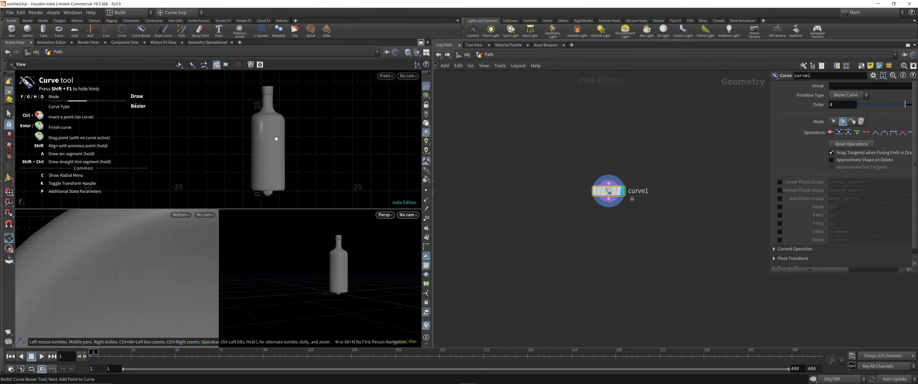
middle_click_drag(263, 118, 268, 102, "alt")
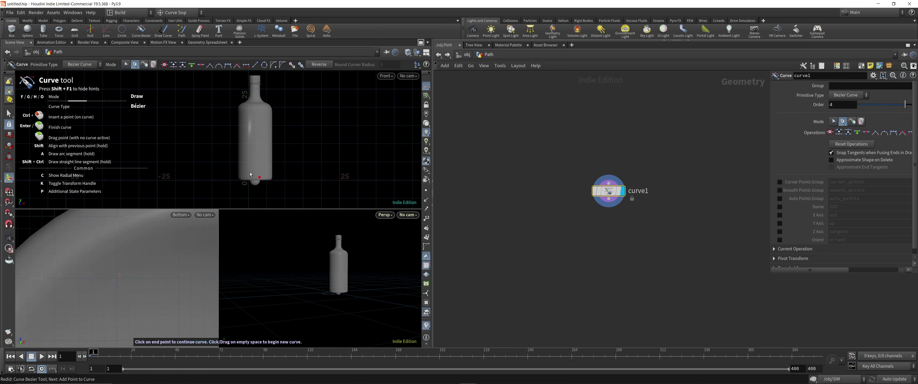
Step: Change the Bottom view to the Top viewport and frame the bottle in it
right_click_drag(161, 252, 126, 265, "alt")
middle_click_drag(166, 291, 121, 267, "alt")
right_click_drag(121, 267, 160, 266, "alt")
middle_click_drag(161, 266, 162, 272, "alt")
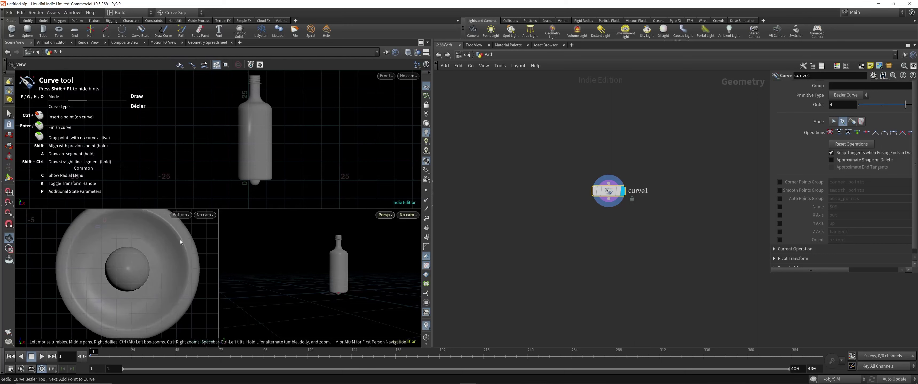
left_click(181, 215)
mouse_move(182, 231)
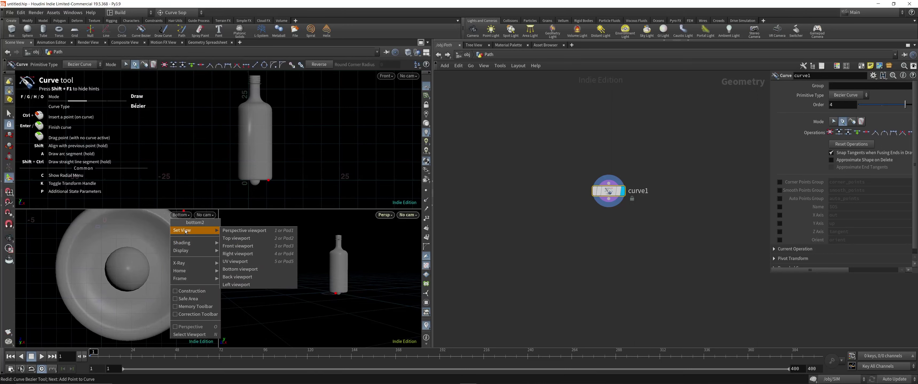
left_click(242, 237)
key("space")
right_click_drag(117, 241, 125, 240, "alt")
middle_click_drag(126, 240, 125, 250, "alt")
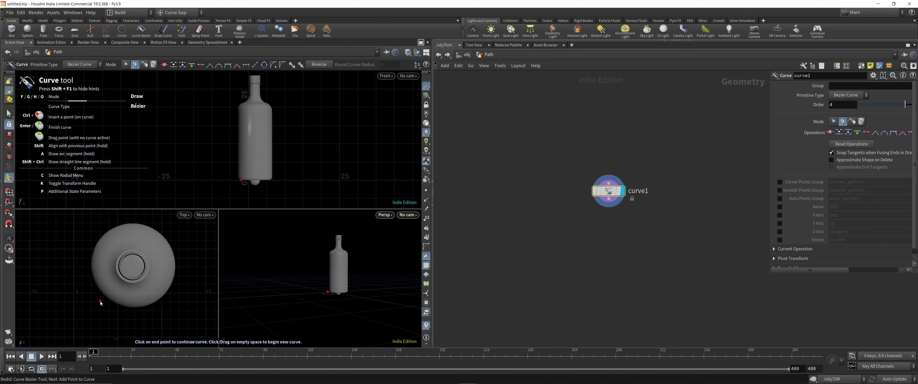
Step: Place the Bezier curve's first point at the bottle's centre in the Top view
middle_click_drag(323, 269, 316, 280, "alt")
mouse_move(295, 285)
left_mouse_down("alt")
mouse_move(315, 300)
mouse_move(298, 284)
left_mouse_up("alt")
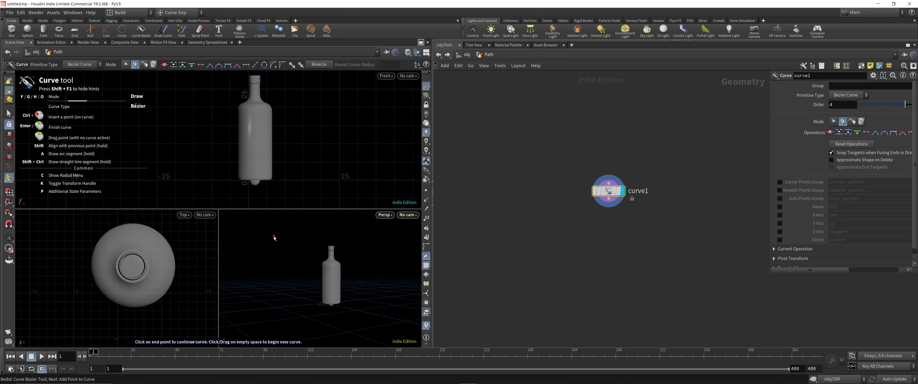
middle_click_drag(149, 289, 136, 291, "alt")
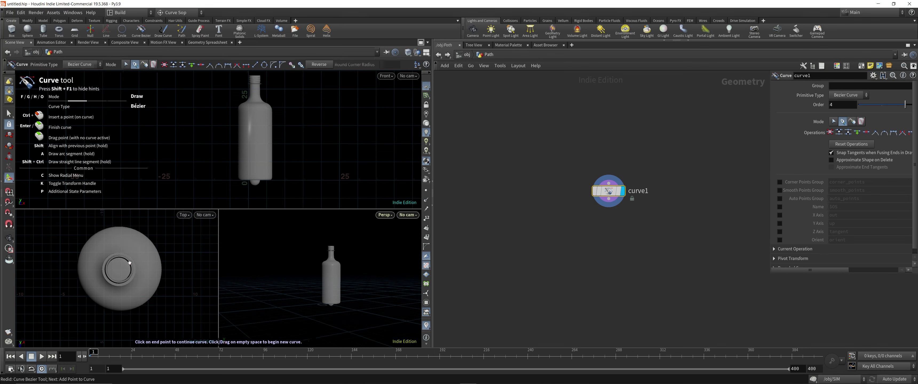
middle_click_drag(129, 263, 128, 280, "alt")
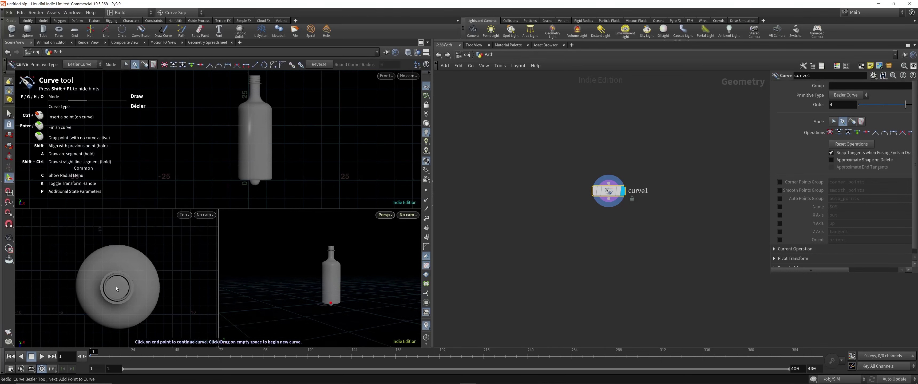
left_click(116, 287)
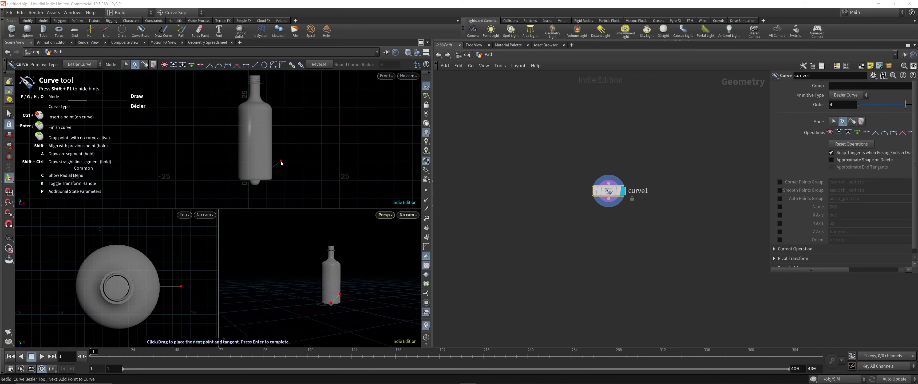
Step: Place the remaining curve points in the Front view, zigzagging from side to side up past the bottle's neck, and finish the curve
left_click(280, 162)
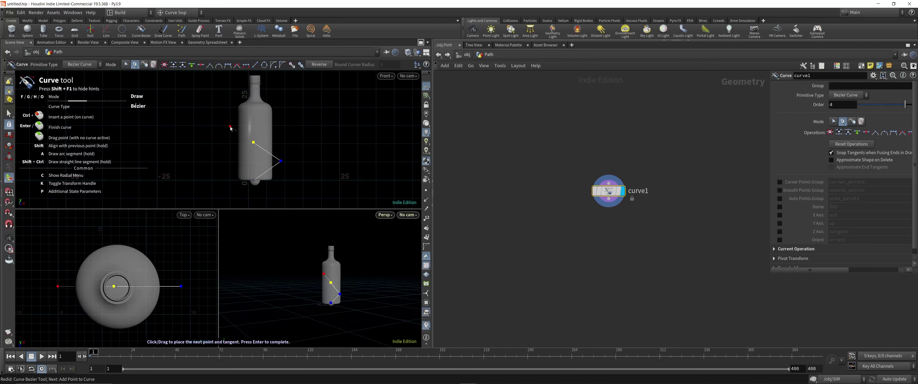
left_click_drag(231, 127, 254, 92)
left_click(253, 82)
middle_click_drag(267, 77, 258, 116, "alt")
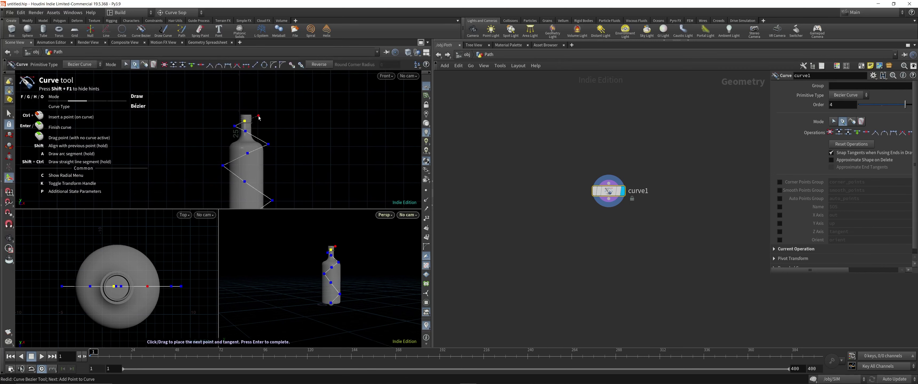
left_click(257, 116)
left_click_drag(245, 106, 243, 97)
key("Return")
Step: Undo the last deletion, smooth the curve's lowest outer point, and switch the curve tool to Edit mode
middle_click_drag(293, 158, 295, 104, "alt")
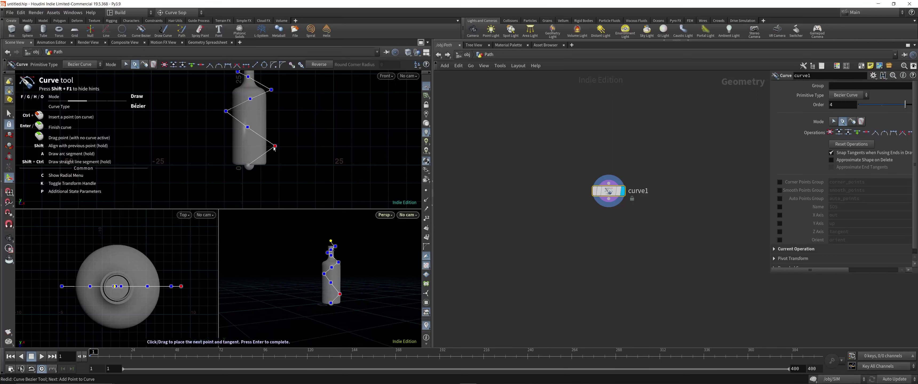
key("ctrl+z")
left_click(219, 65)
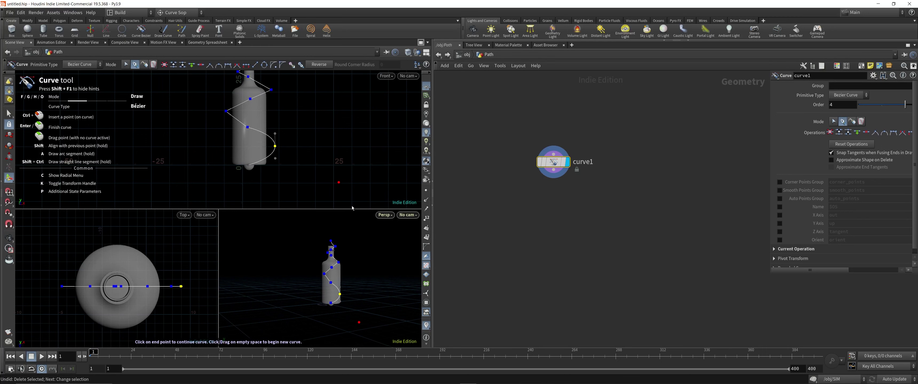
key("f")
Step: Examine the curve's successive zigzag points in the Front view and their position around the bottle in the Perspective view
left_click(247, 127)
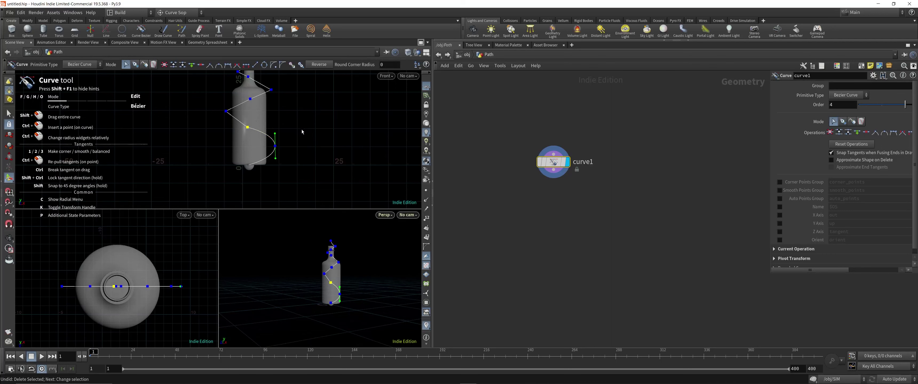
left_click(227, 111)
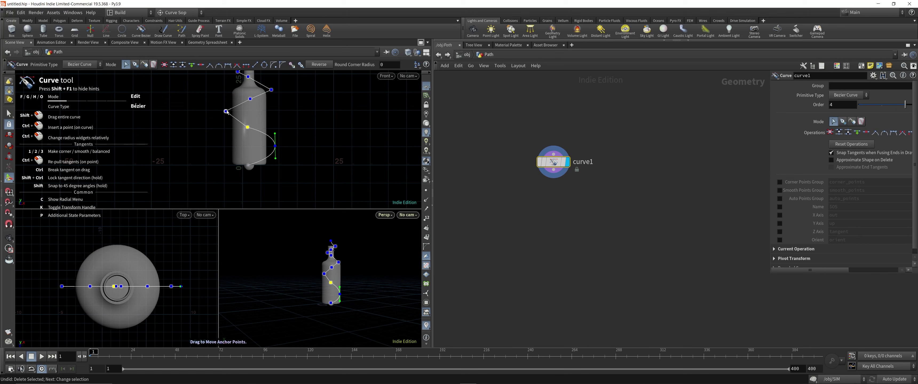
left_click(250, 100)
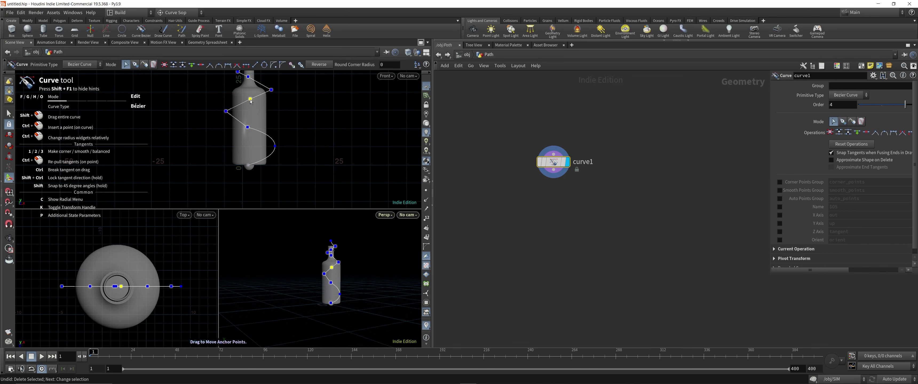
left_click(271, 90)
left_click(340, 294)
scroll(332, 288, "up", 8)
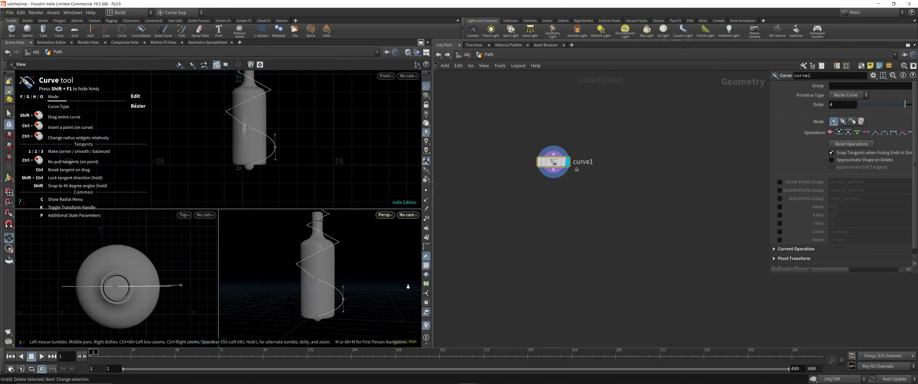
left_click_drag(370, 262, 353, 249, "alt")
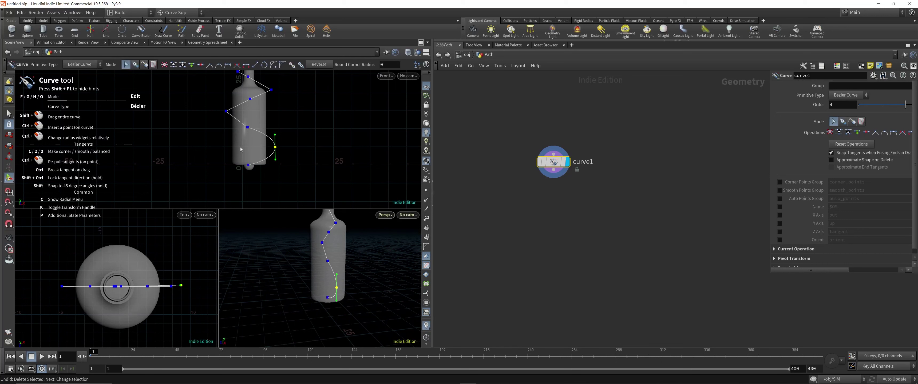
Step: Move the lowest mid-body point behind the bottle in the Top view, then smooth it and the next outer point on the curve
left_click(247, 127)
left_click_drag(115, 287, 121, 230)
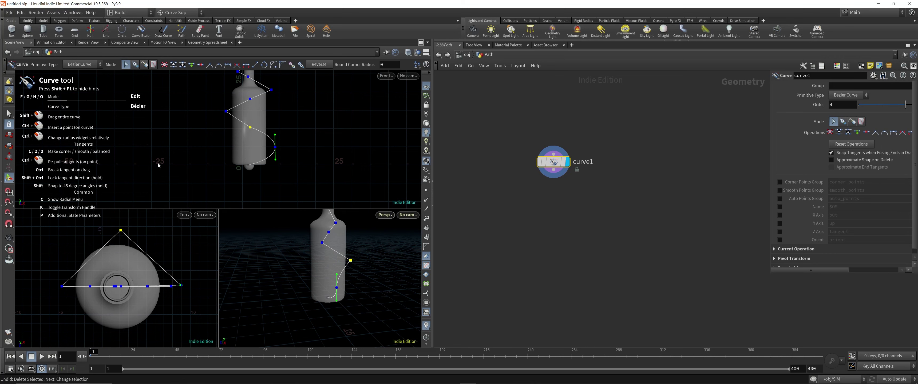
left_click(219, 64)
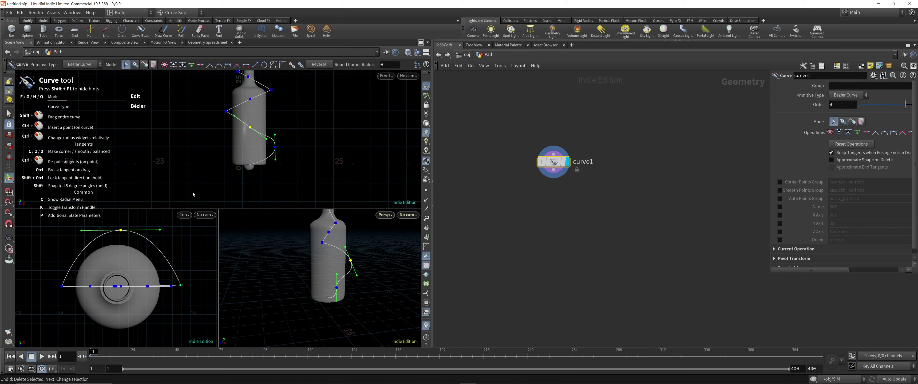
left_click(226, 112)
key("2")
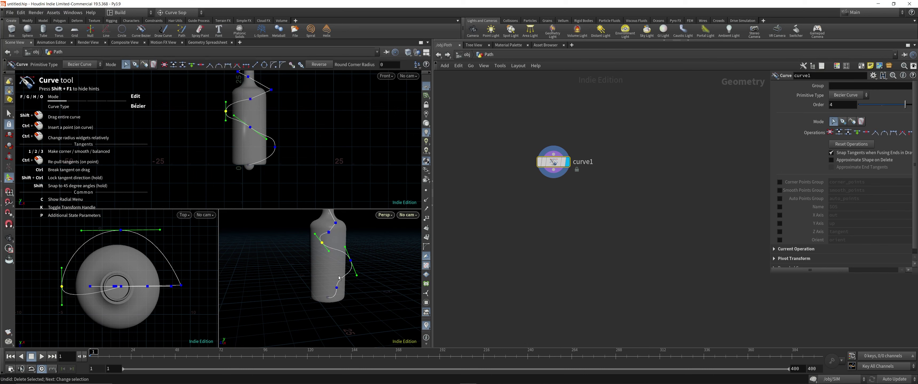
Step: Move the upper mid-body curve point in front of the bottle in the Top view and smooth it
left_click_drag(371, 271, 225, 292, "alt")
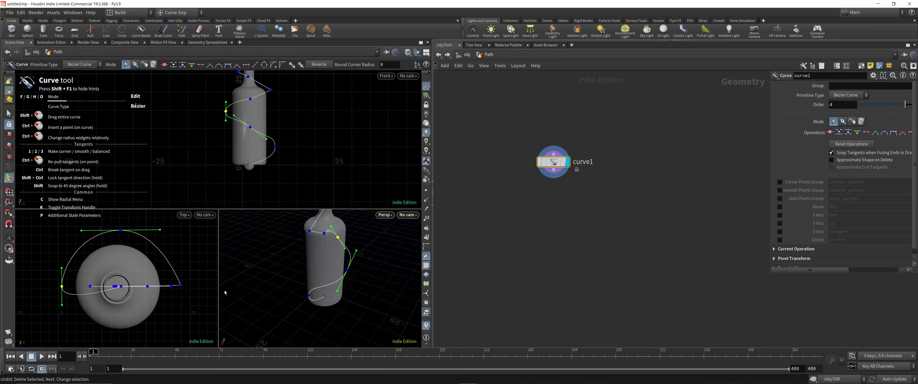
left_click(250, 99)
middle_click_drag(137, 283, 141, 258, "alt")
left_click_drag(124, 262, 120, 318)
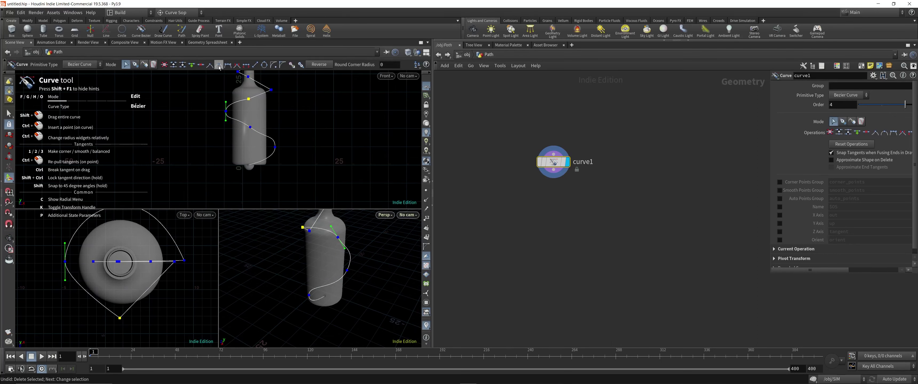
left_click(219, 64)
Step: Shift the outer curve point at the bottle's shoulder slightly forward in the Top view and smooth it
middle_click_drag(274, 91, 271, 139, "alt")
left_click(268, 139)
left_click_drag(176, 262, 177, 268)
left_click(219, 65)
Step: Move the lower neck point behind the bottle in the Top view, and smooth it and the outer point beside the neck
middle_click_drag(244, 247, 240, 298, "alt")
left_click_drag(240, 297, 267, 307, "alt")
left_click(245, 126)
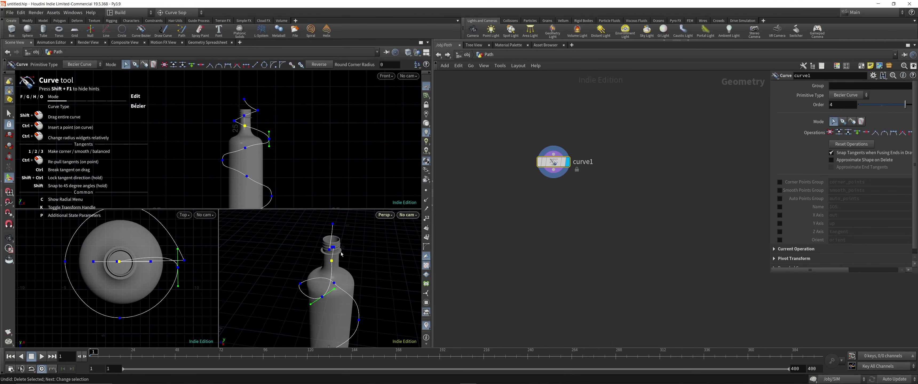
left_click_drag(119, 261, 119, 235)
left_click(219, 65)
left_click(94, 262)
left_click(219, 65)
Step: Move the upper neck point of the curve in front of the bottle in the Top view and smooth it
left_click(244, 116)
left_click_drag(117, 262, 118, 291)
left_click(218, 65)
Step: Smooth the outer point above the bottle's neck and pull the curve's end point upward in the Front view
left_click(219, 65)
left_click_drag(257, 111, 245, 94)
mouse_move(271, 296)
left_mouse_down("alt")
mouse_move(293, 263)
mouse_move(262, 250)
mouse_move(243, 323)
mouse_move(289, 224)
mouse_move(317, 300)
mouse_move(284, 296)
left_mouse_up("alt")
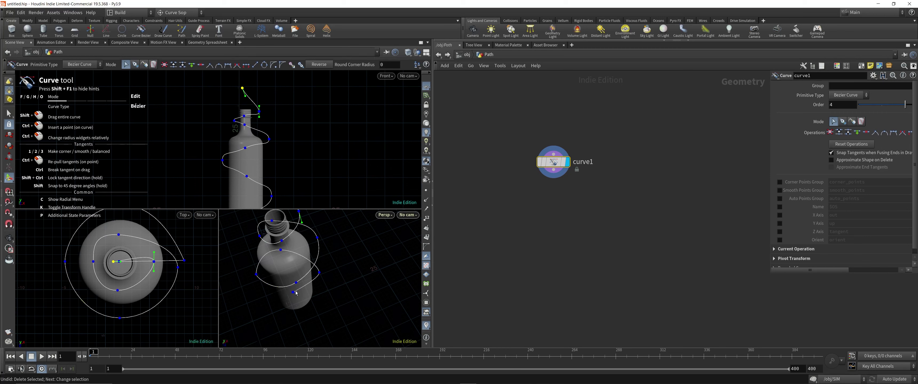
Step: Maximize the Perspective view and inspect how the curve wraps around the bottle
key("space")
left_click_drag(316, 301, 380, 267)
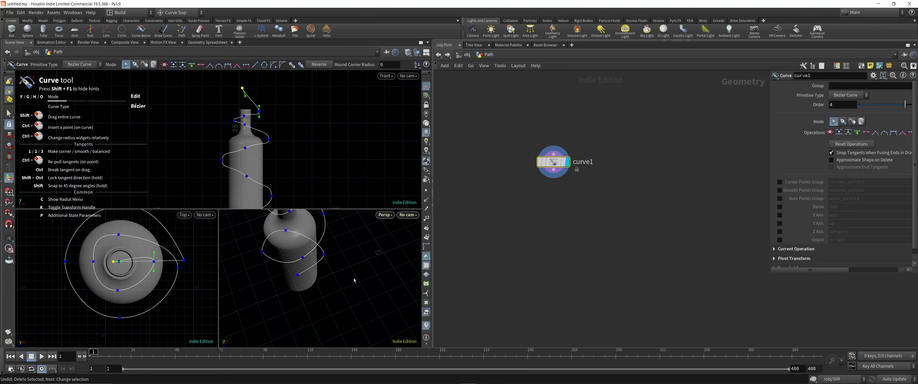
key("space")
key("b")
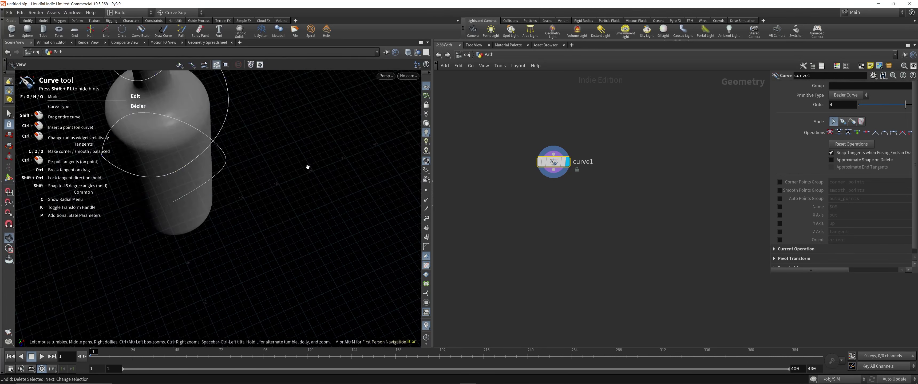
left_click_drag(307, 164, 373, 244)
key("space")
mouse_move(320, 204)
left_mouse_down()
mouse_move(307, 173)
mouse_move(311, 219)
mouse_move(353, 254)
mouse_move(328, 252)
mouse_move(318, 195)
left_mouse_up()
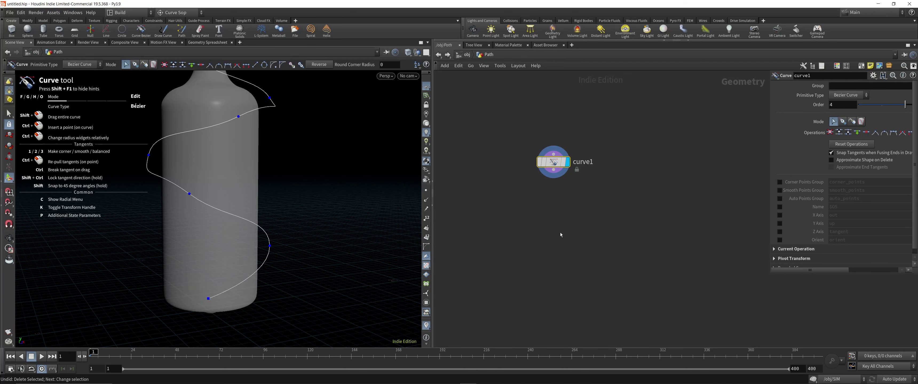
Step: Add a Null node below curve1 and connect it to the curve's output
left_click(561, 206)
key("Tab")
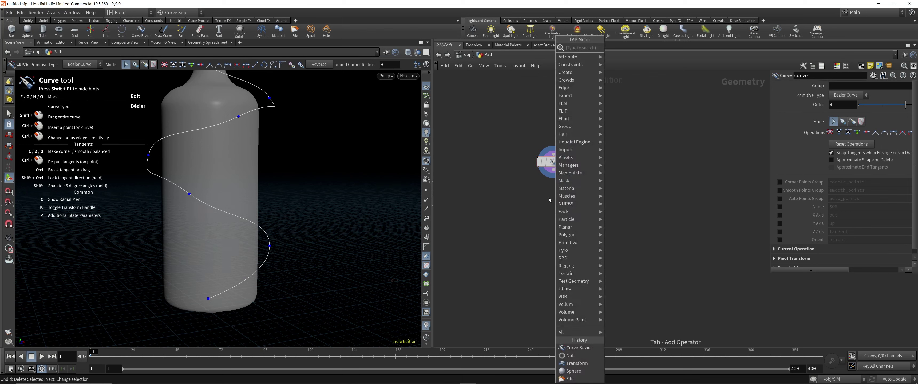
type("Null")
key("Return")
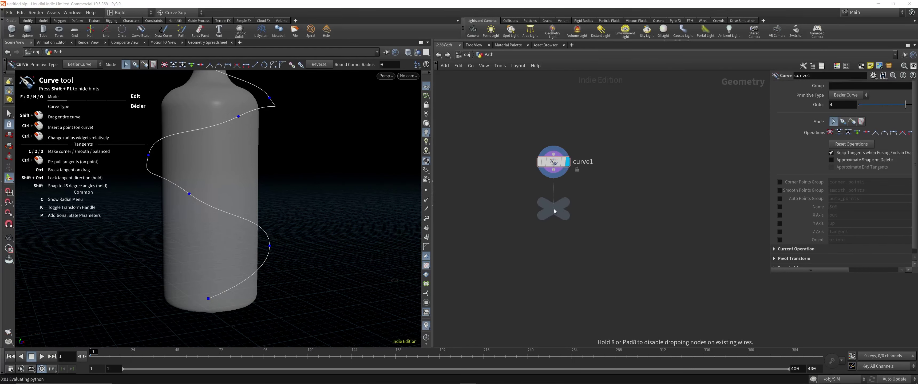
left_click(554, 209)
left_click(554, 198)
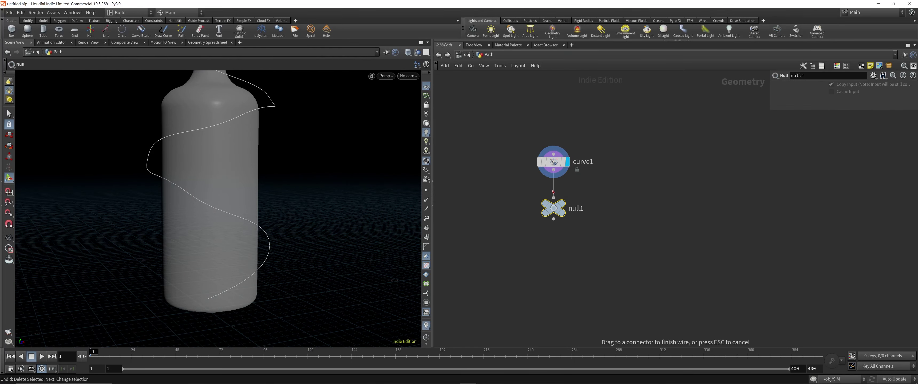
left_click_drag(552, 191, 554, 196)
Step: Rename the Null node OUT_PATH and set it as the displayed node
left_click(574, 210)
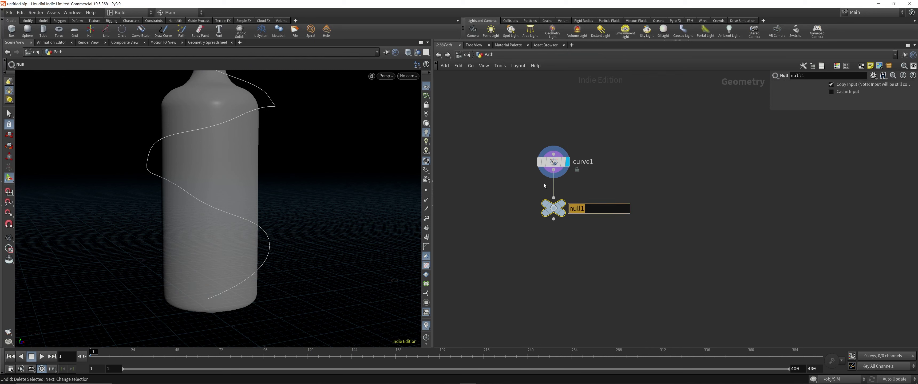
type("OUT_PATH")
key("Return")
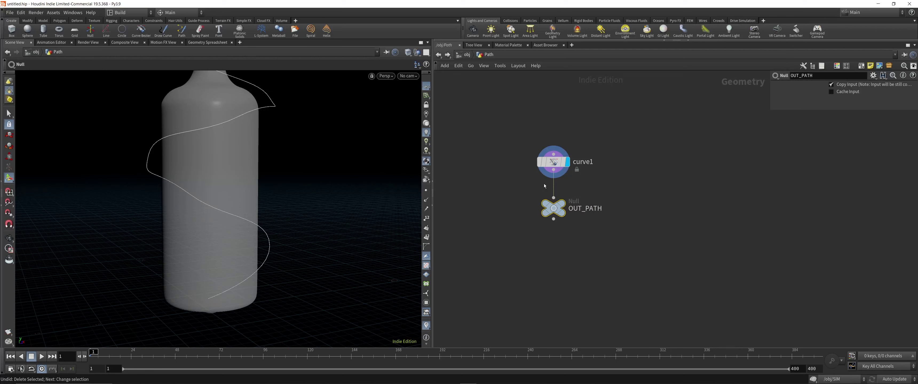
left_click(562, 202)
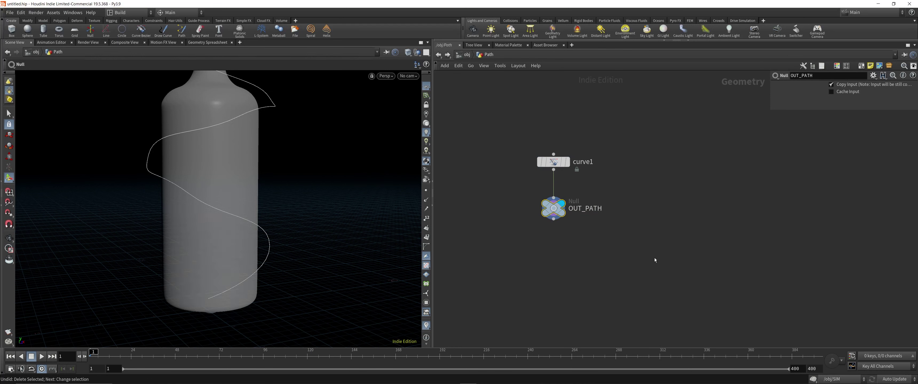
Step: Give the OUT_PATH node a circular shape and colour it pink
key("z")
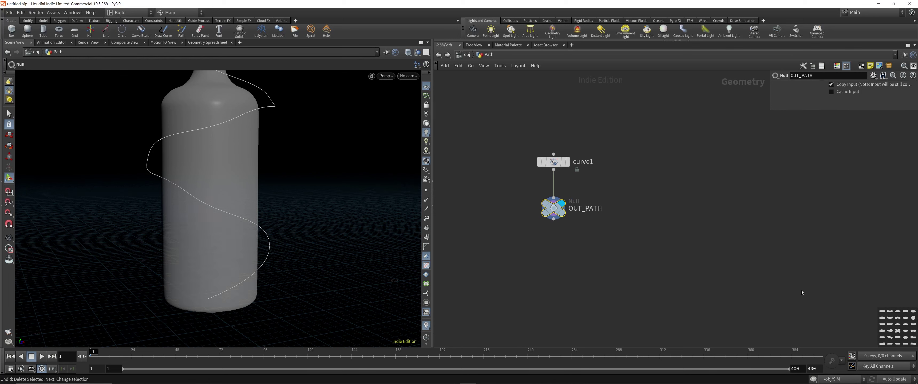
key("z")
key("z")
left_click(914, 318)
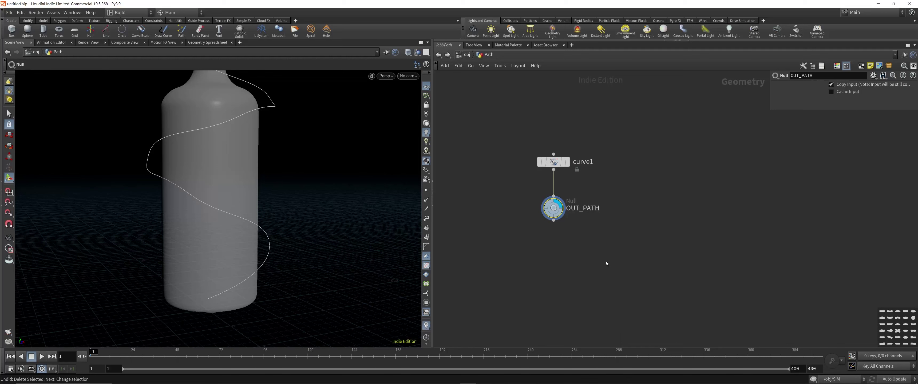
key("c")
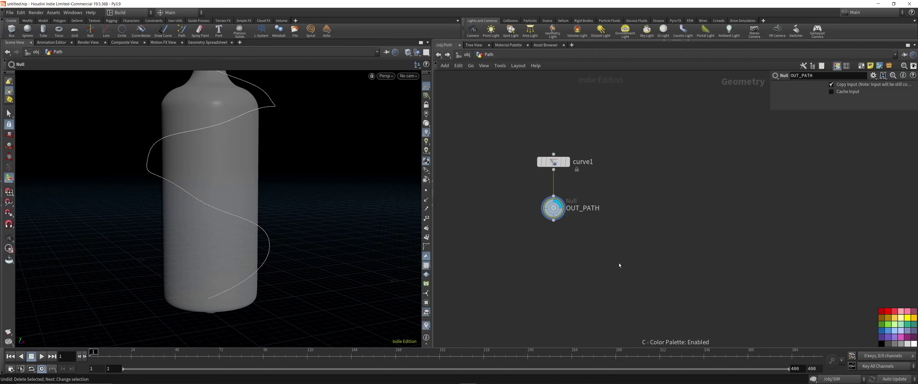
left_click(901, 312)
middle_click_drag(660, 204, 636, 214)
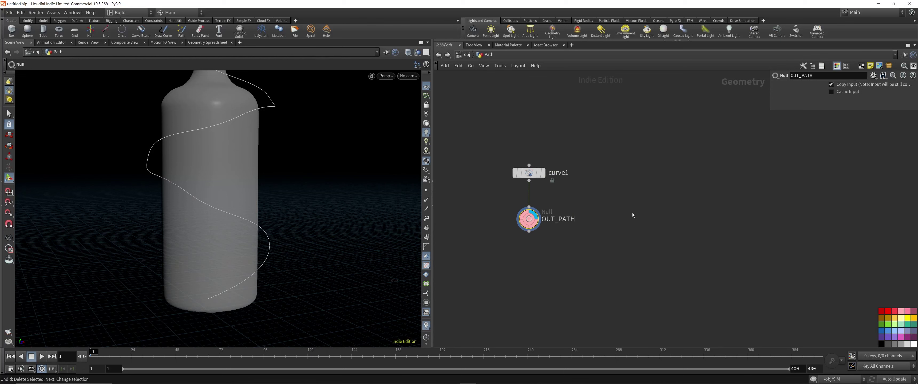
Step: Return to the object level and move the SIM node closer to the Path node
key("u")
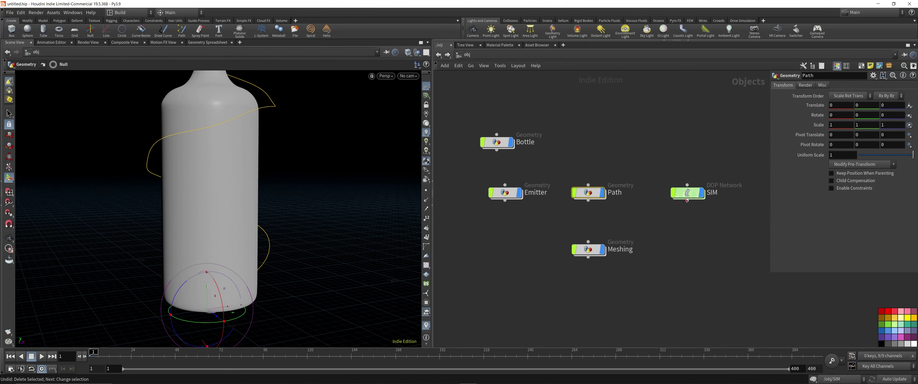
left_click_drag(687, 200, 676, 200)
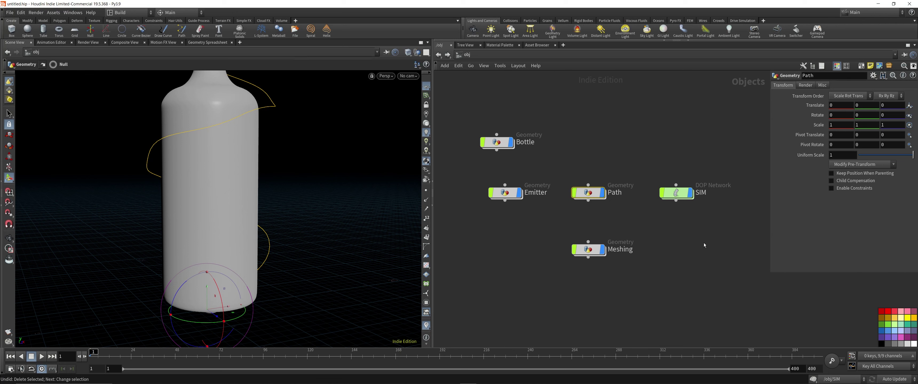
middle_click_drag(669, 231, 650, 240)
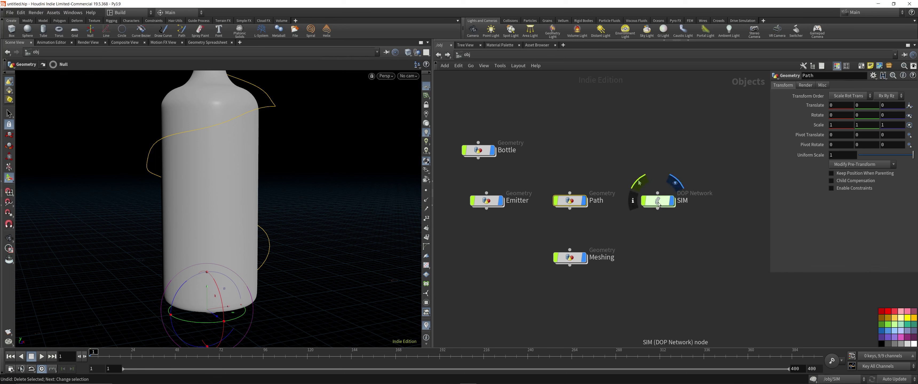
Step: Go inside the SIM network and add a POP Solver node above the output node
double_click(659, 205)
middle_click_drag(673, 232, 569, 248)
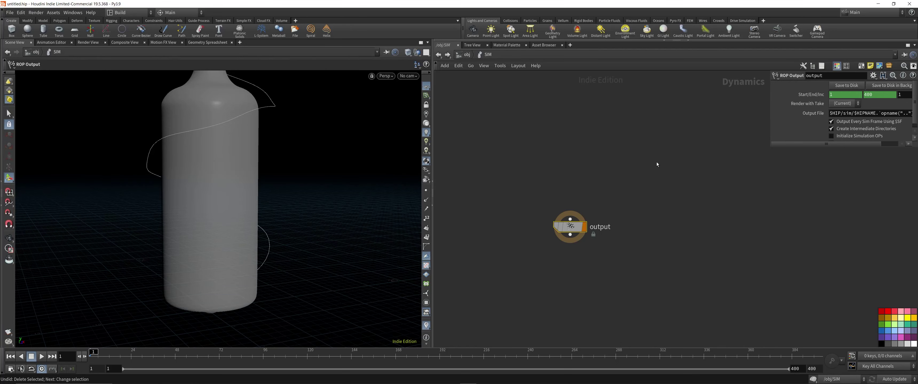
key("Tab")
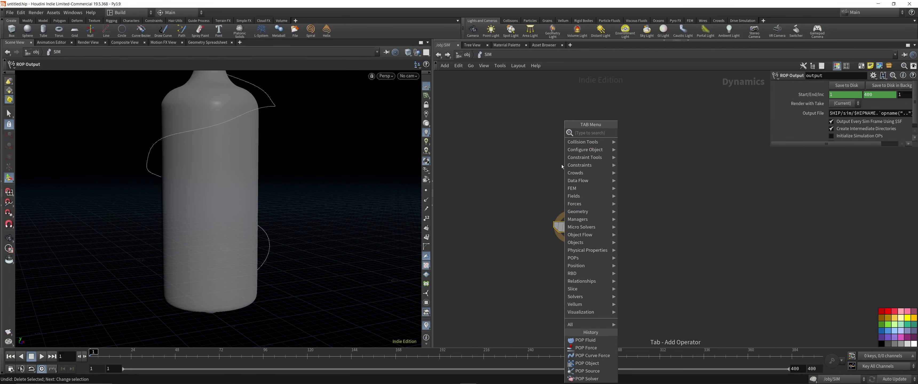
type("pops")
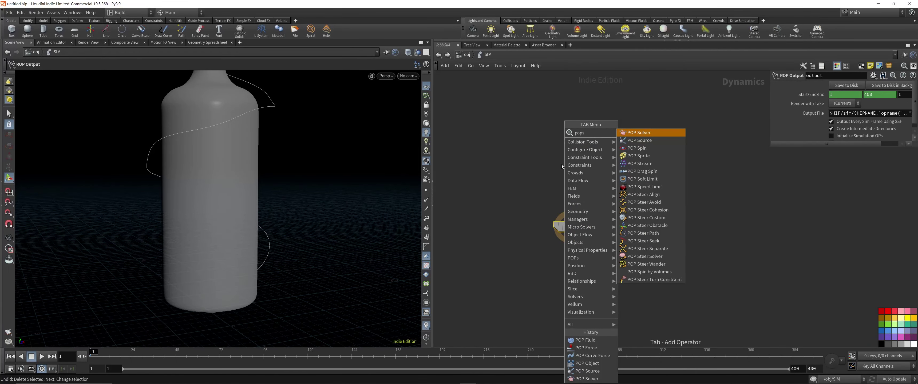
left_click(643, 136)
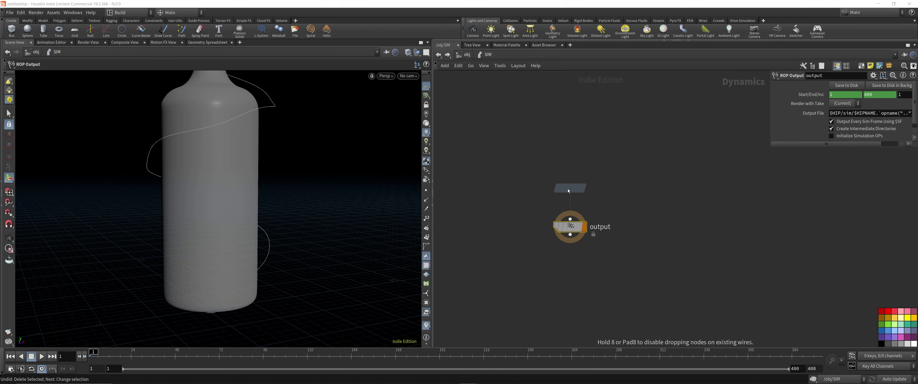
left_click(570, 194)
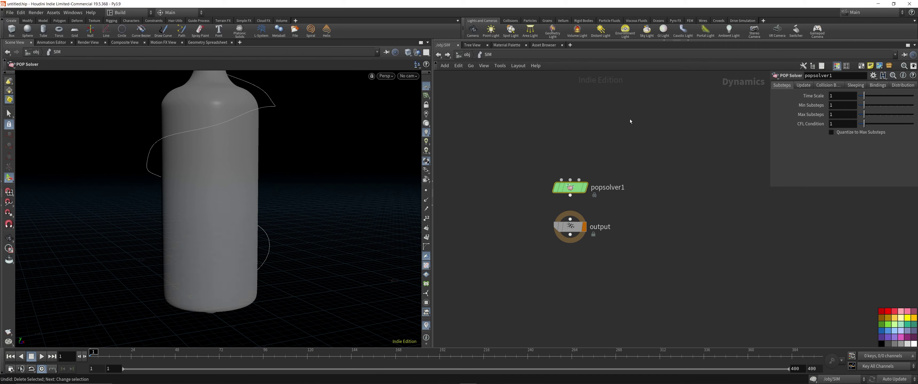
Step: Add a POP Source node above and to the right of the POP Solver
key("Tab")
type("p")
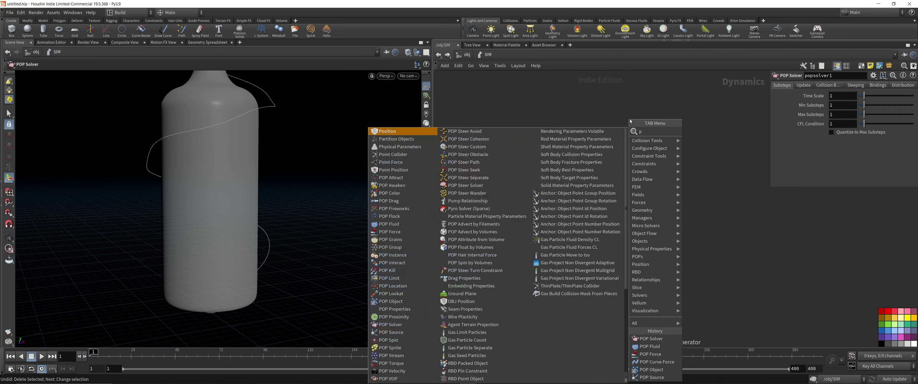
type("op")
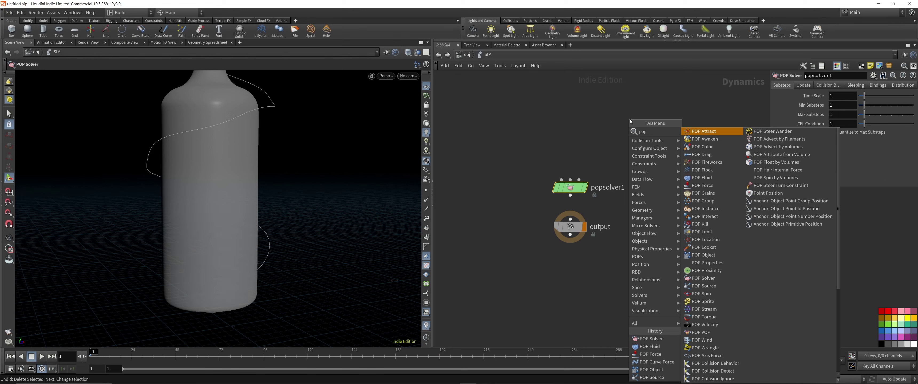
type("sou")
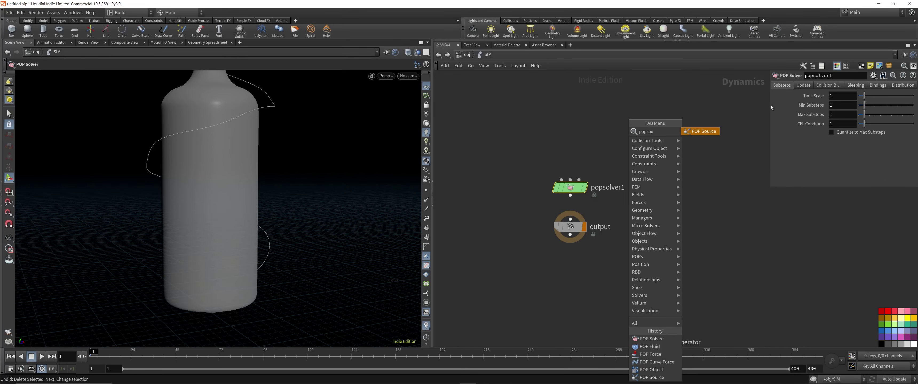
key("Return")
left_click(630, 127)
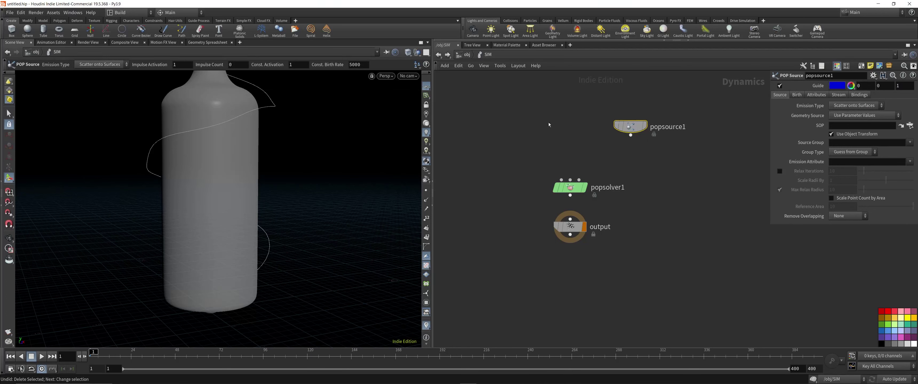
Step: Add a POP Object node above and to the left of the POP Solver
key("Tab")
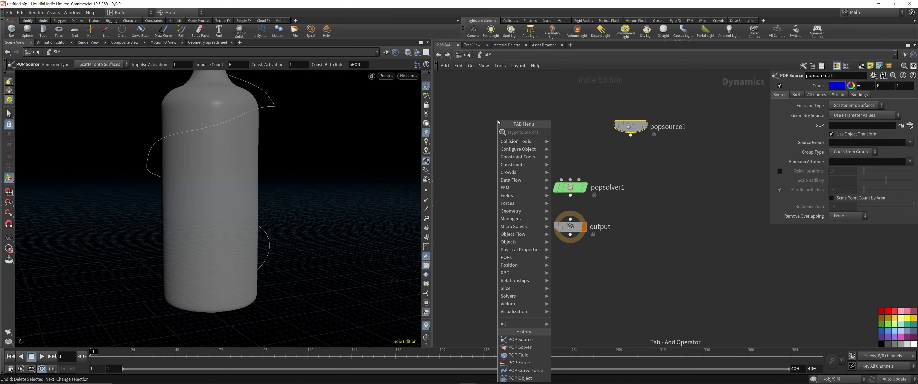
type("pop")
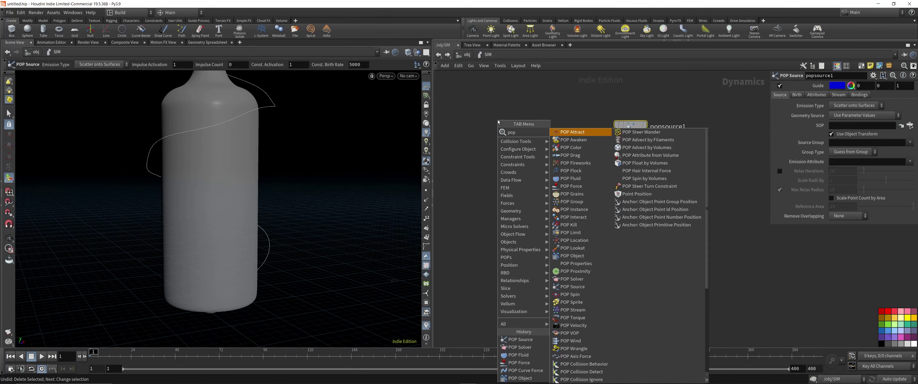
type("o")
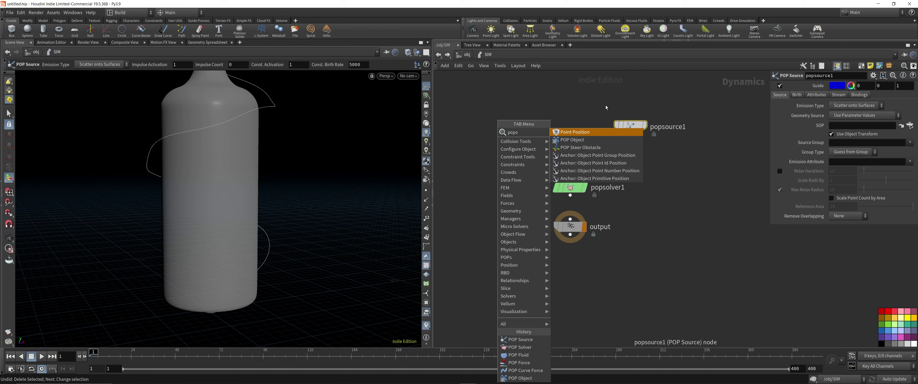
key("BackSpace")
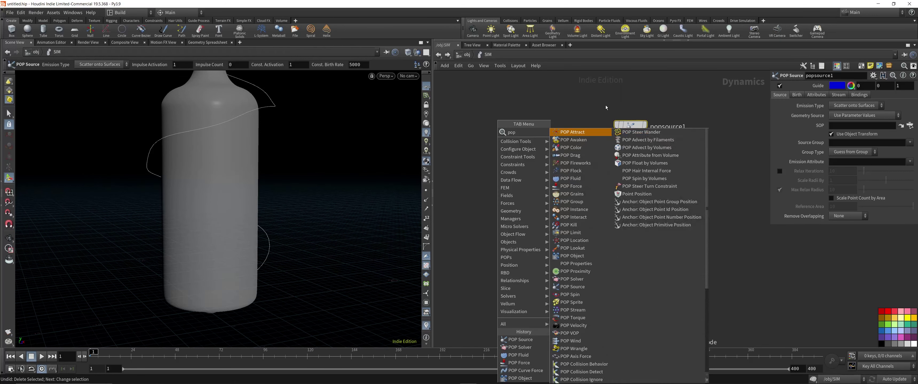
type("ob")
left_click(581, 132)
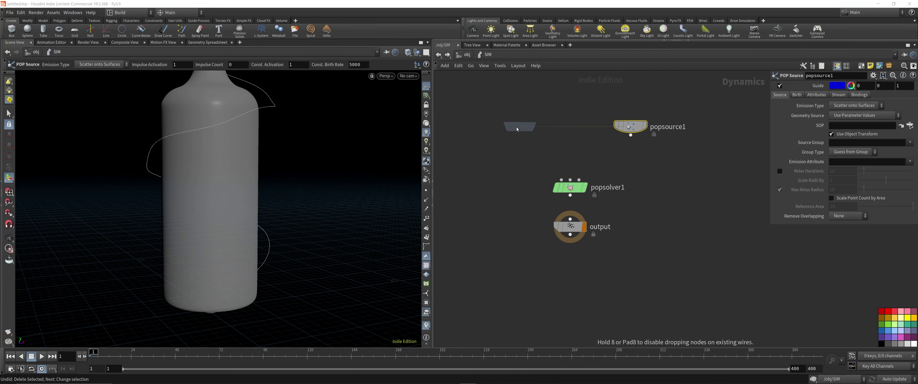
left_click(499, 123)
Step: Connect the POP Object to the solver's first input and the POP Source to its third, and align the source with the object node
left_click_drag(501, 128, 561, 179)
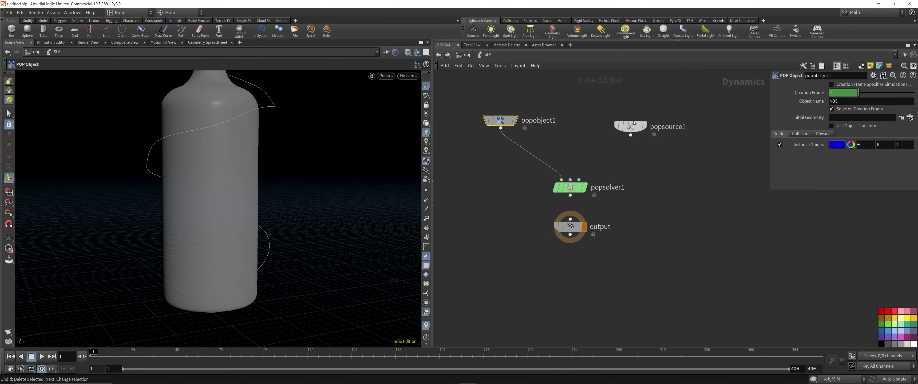
left_click_drag(630, 135, 579, 180)
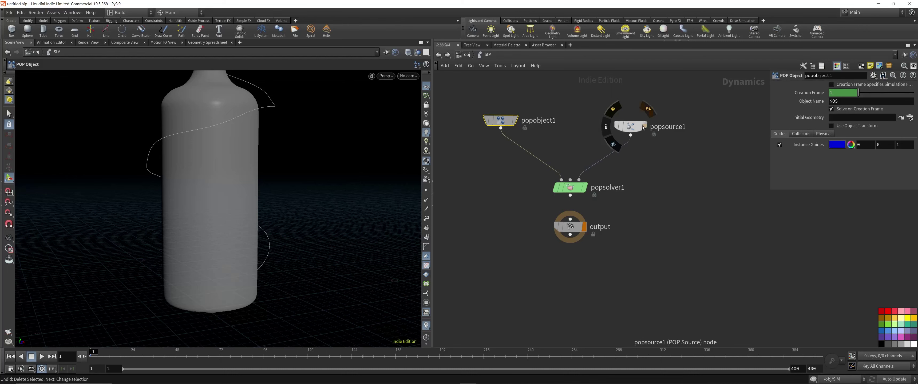
left_click_drag(643, 128, 645, 121)
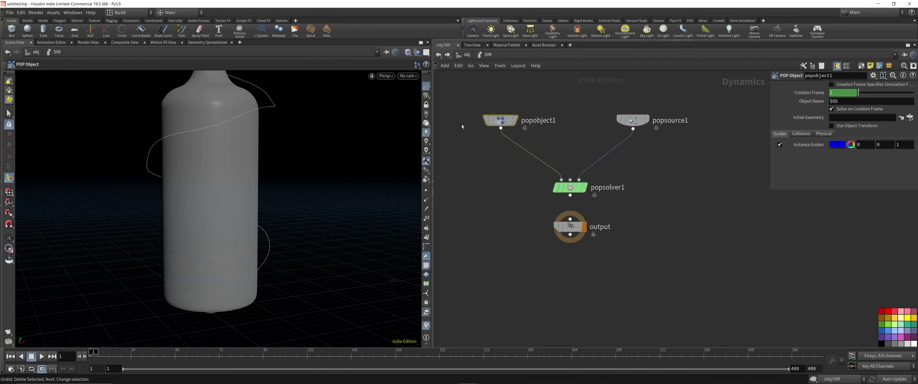
Step: Add a POP Curve Force node between the POP Object and POP Source nodes
middle_click_drag(569, 117, 559, 119)
key("Tab")
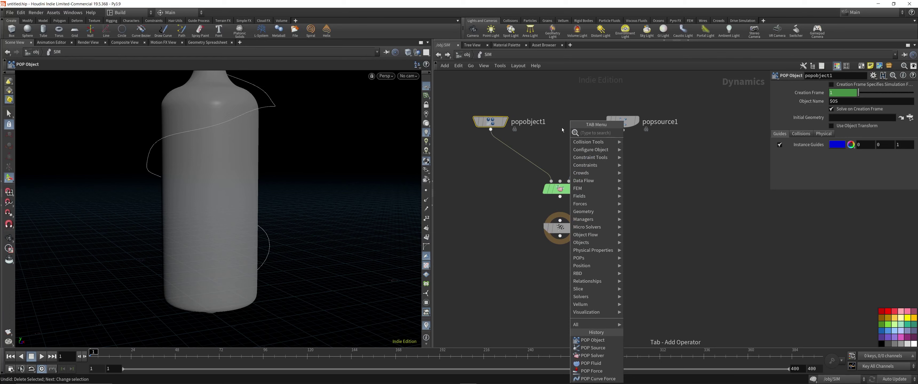
type("popcu")
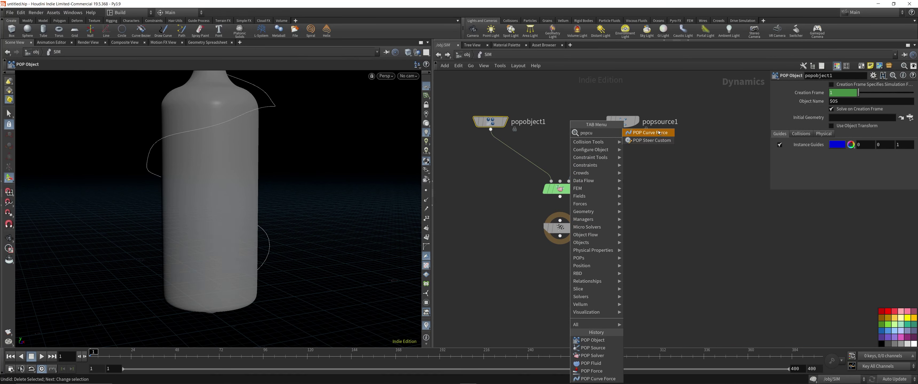
left_click(648, 132)
left_click(576, 122)
Step: Spread the POP Object, POP Curve Force and POP Source nodes evenly in a row above the solver
left_click_drag(485, 120, 468, 120)
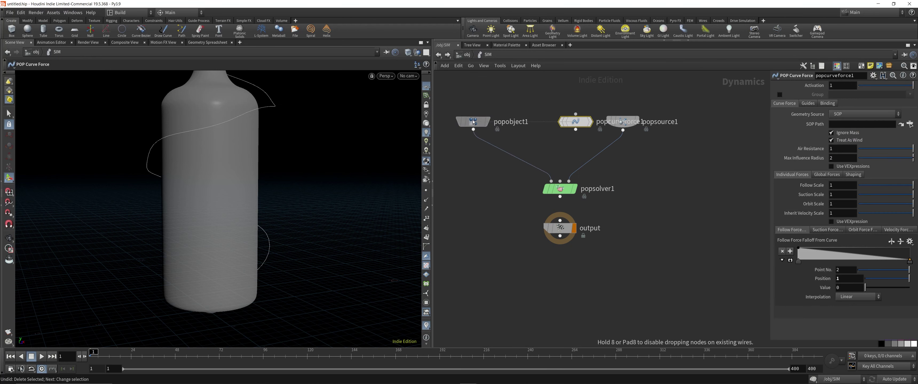
left_click_drag(575, 122, 560, 121)
left_click_drag(621, 121, 653, 120)
Step: Set the POP Source's SOP to the Emitter's OUT_EMITTER node
left_click(654, 120)
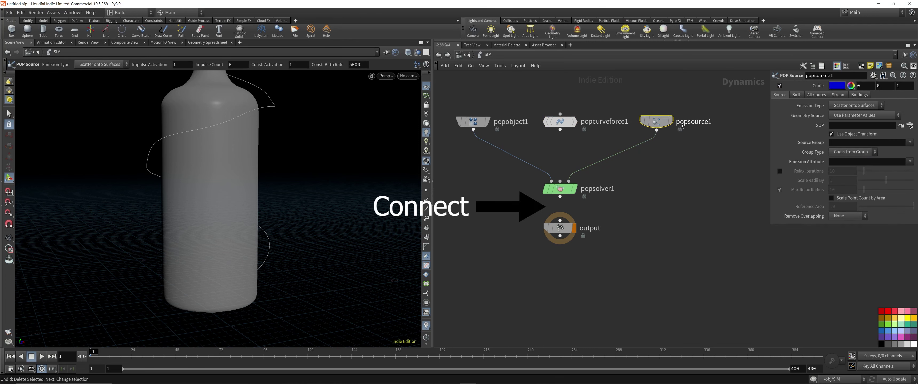
left_click(653, 121)
left_click(910, 125)
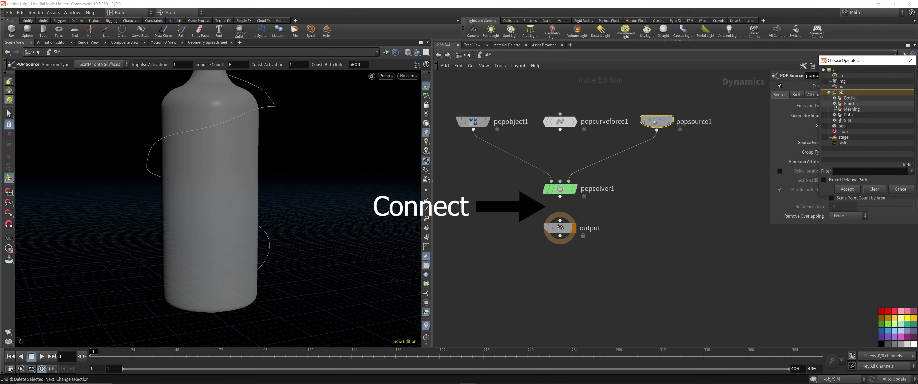
left_click(853, 104)
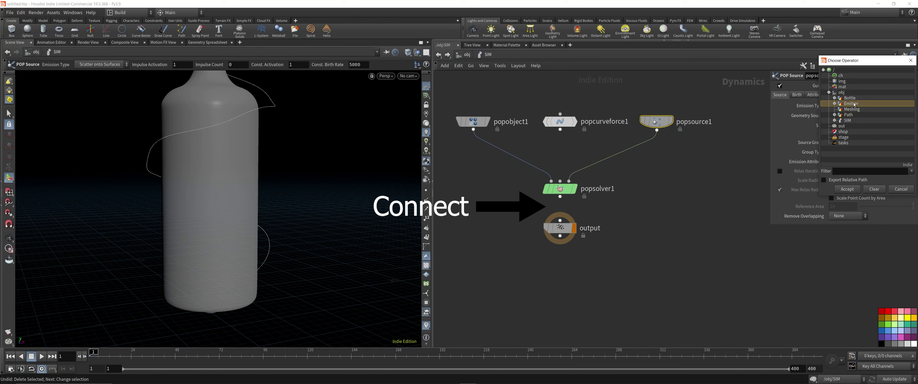
left_click(835, 104)
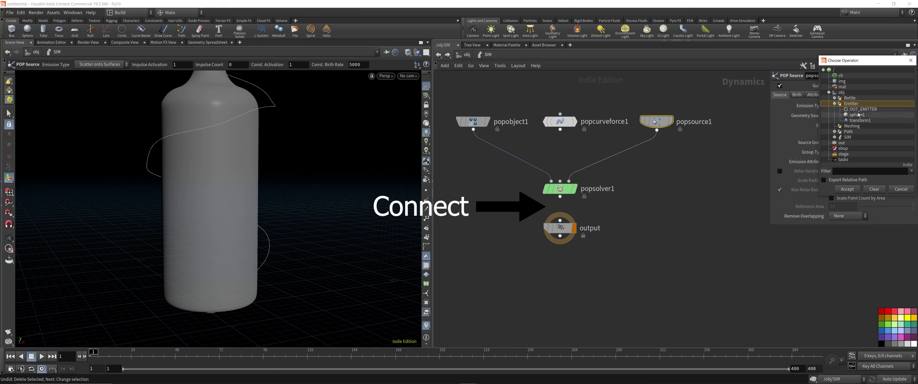
left_click(868, 110)
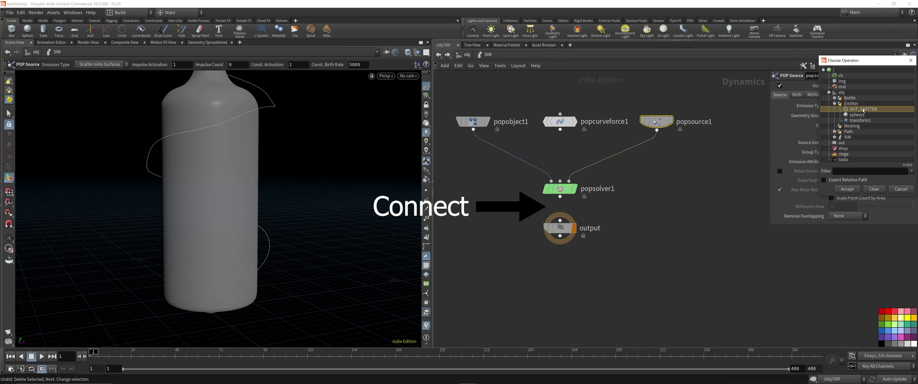
left_click(847, 189)
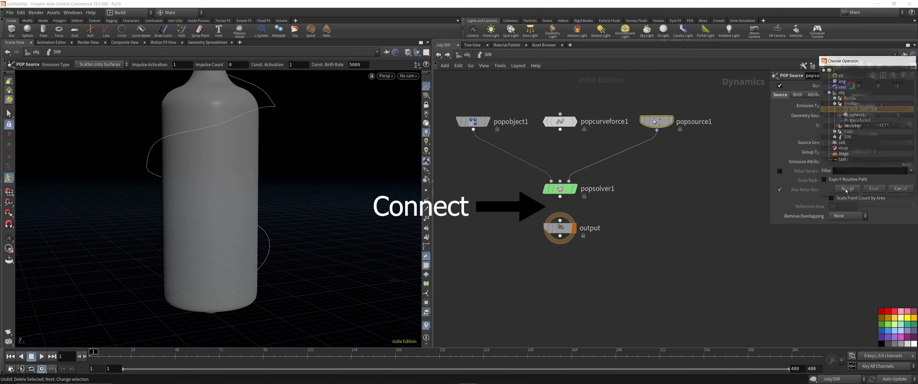
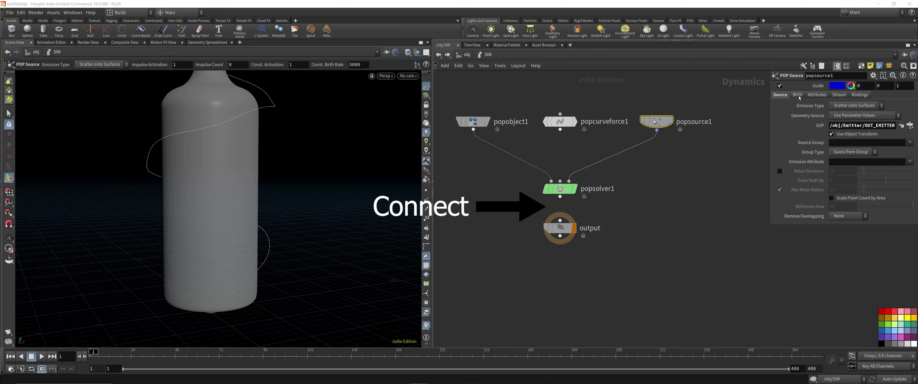
Step: Play the simulation briefly to check the emitter under the bottle for particles, and stop playback
left_click_drag(152, 298, 164, 270, "alt")
left_click(41, 357)
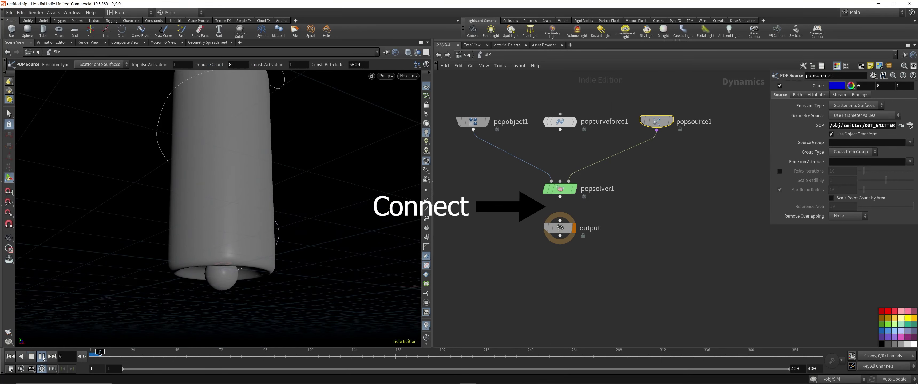
left_click(31, 356)
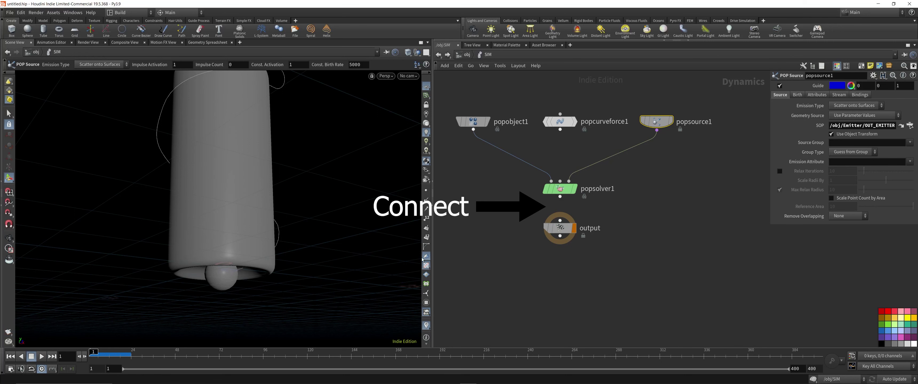
Step: Connect the POP Solver to the output node and play the simulation to inspect the particles at the emitter
left_click(560, 228)
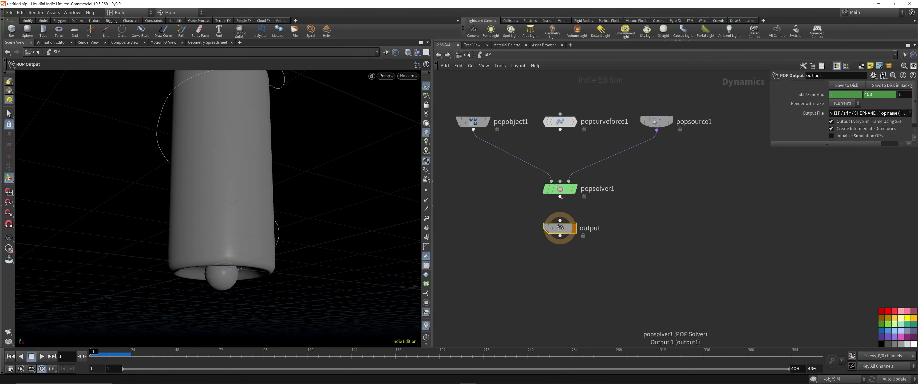
left_click_drag(560, 198, 560, 221)
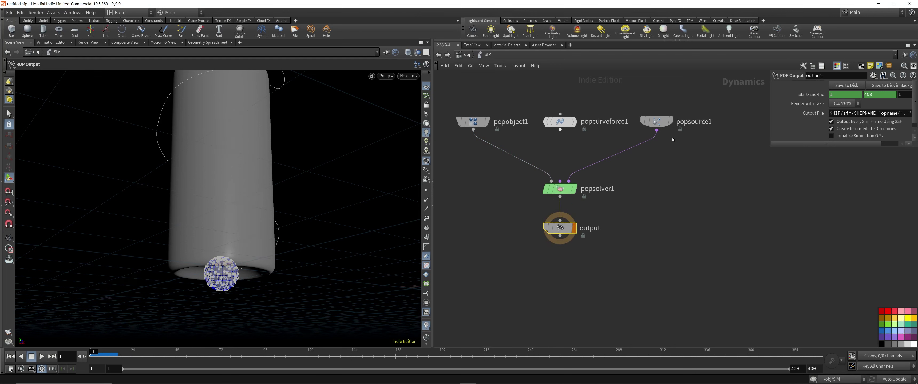
left_click(656, 121)
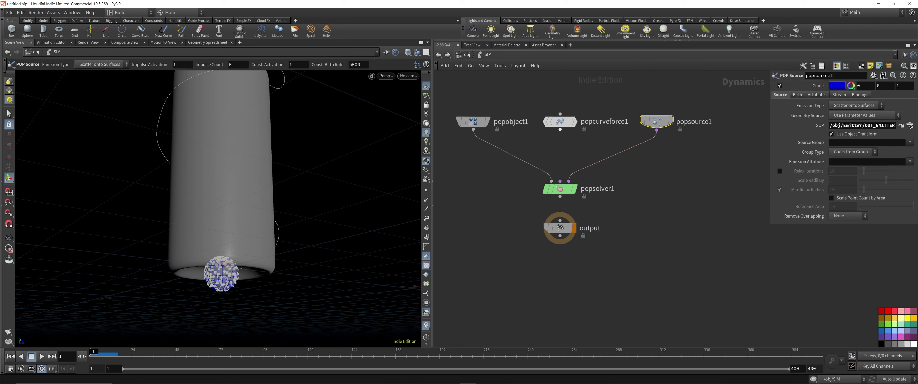
right_click_drag(207, 260, 232, 262, "alt")
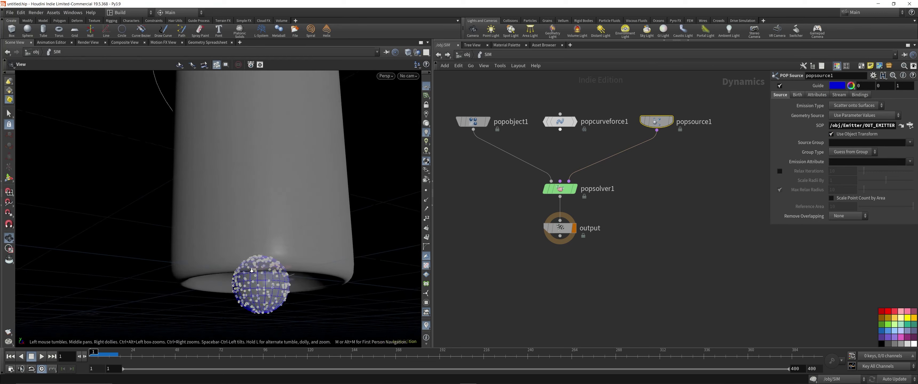
left_click_drag(231, 262, 252, 254, "alt")
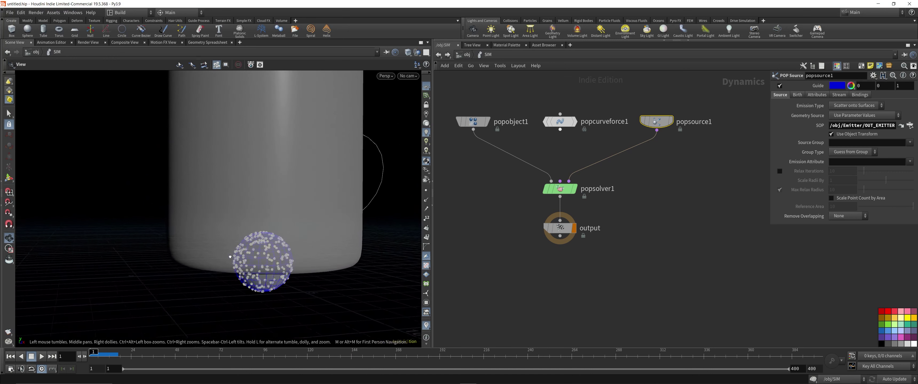
left_click(42, 358)
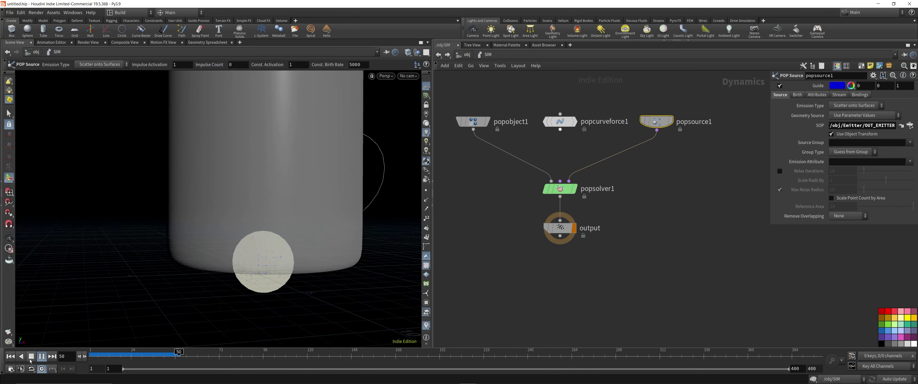
Step: Stop the simulation, return to frame 1, and inspect the emitter's particles and the spiral path around the whole bottle
left_click(31, 357)
left_click(10, 356)
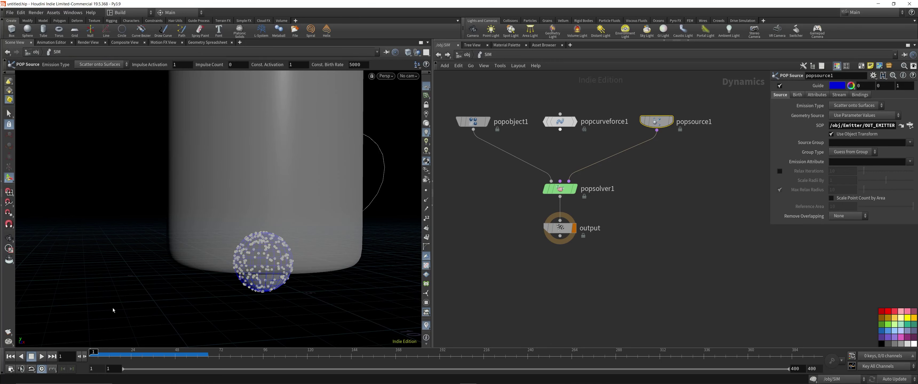
left_click_drag(298, 256, 267, 258, "alt")
right_click_drag(267, 258, 194, 252, "alt")
left_click_drag(194, 252, 282, 286, "alt")
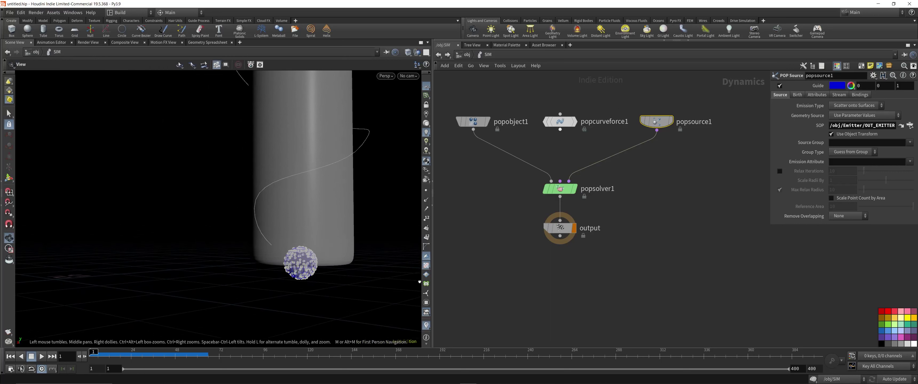
key("Return")
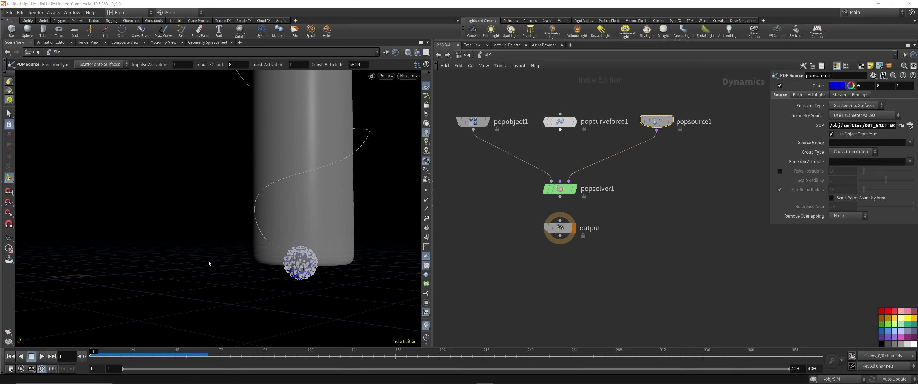
right_click_drag(302, 230, 205, 186, "alt")
left_click_drag(205, 187, 267, 197, "alt")
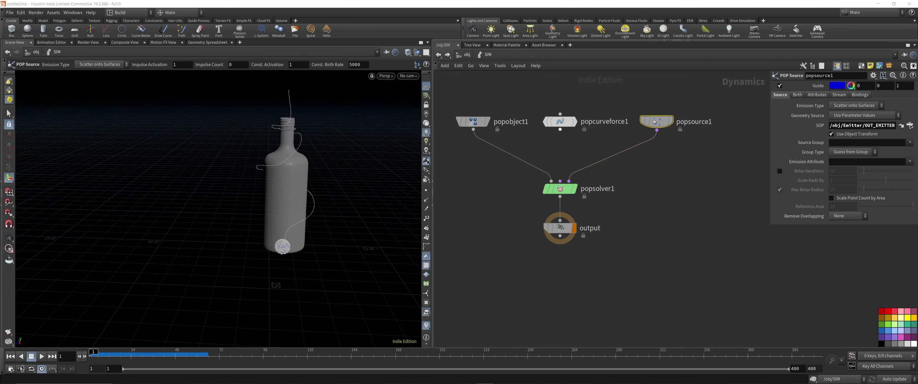
Step: Set the POP Source's Const. Activation to 0 and play the simulation briefly to check the emission at the bottle's base
left_click(797, 94)
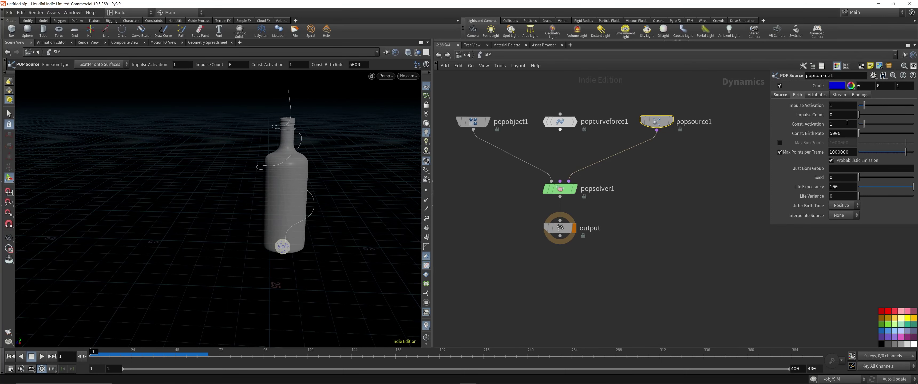
left_click_drag(864, 125, 859, 125)
key("Escape")
left_click_drag(338, 261, 274, 228)
right_click_drag(274, 228, 393, 245, "alt")
middle_click_drag(393, 244, 383, 226, "alt")
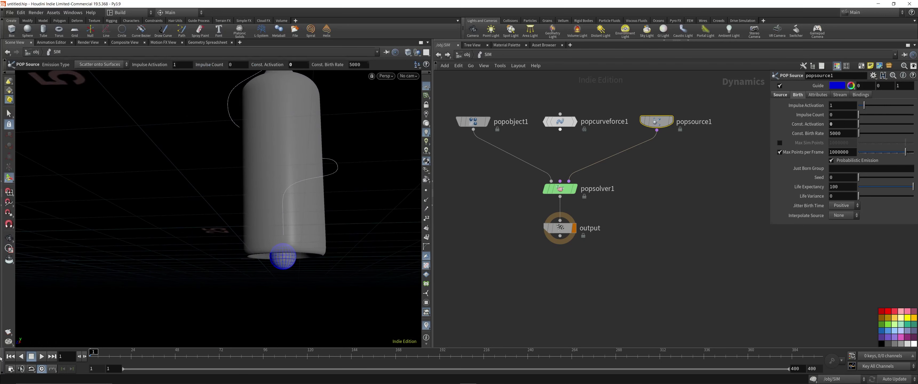
left_click(41, 357)
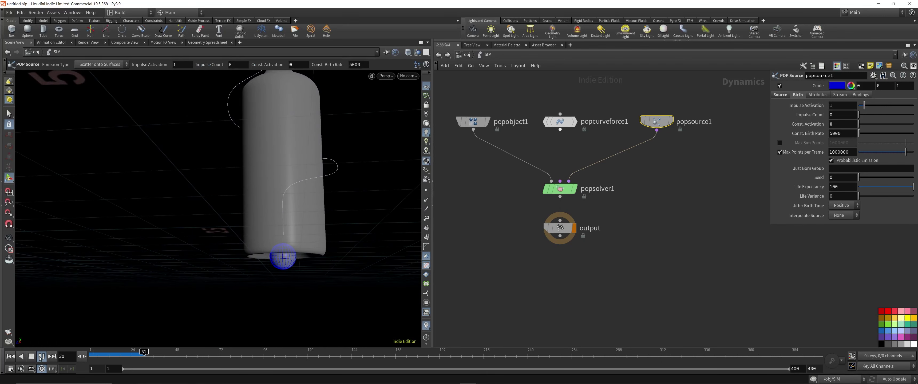
left_click(42, 357)
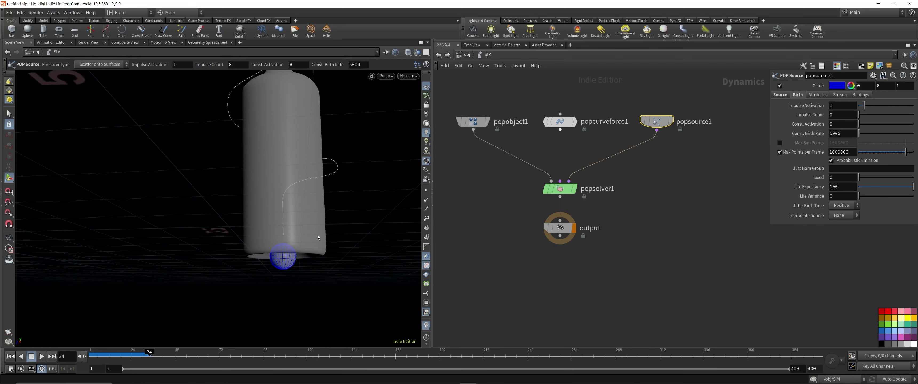
Step: Raise the POP Source's Const. Activation to 0.49 and play the simulation to inspect the particles at the emitter
left_click(861, 125)
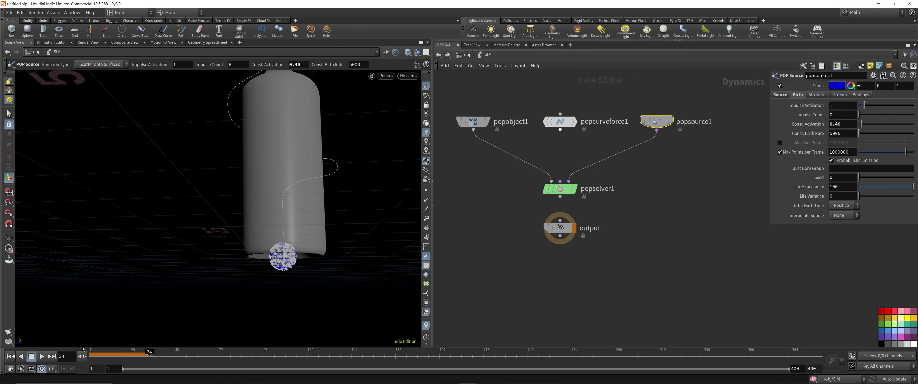
left_click(41, 357)
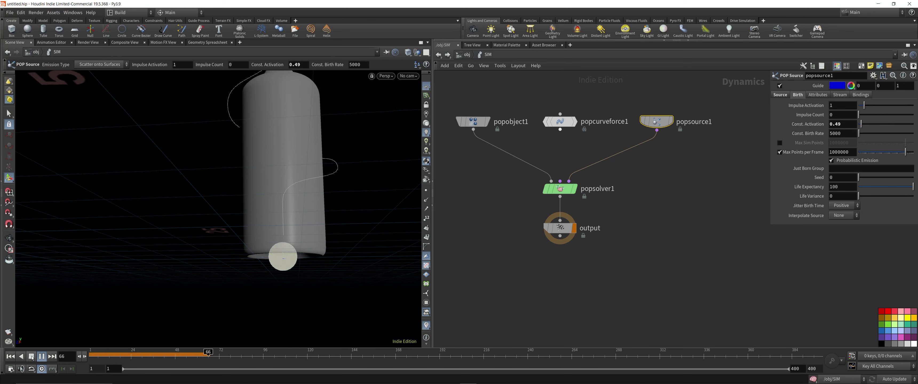
left_click(31, 357)
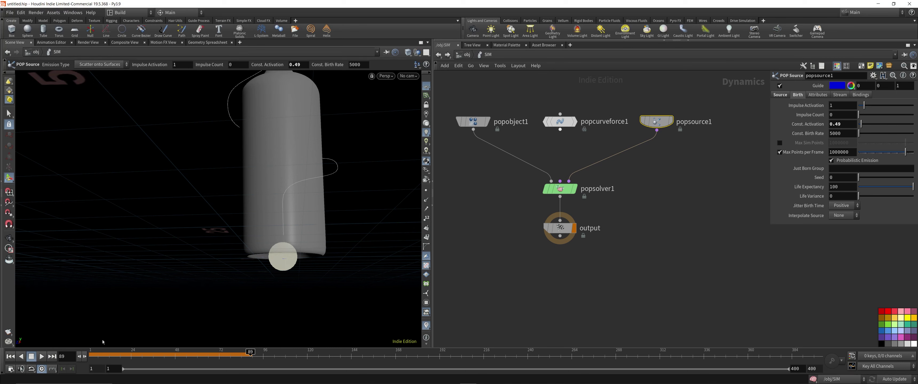
left_click_drag(257, 289, 274, 280)
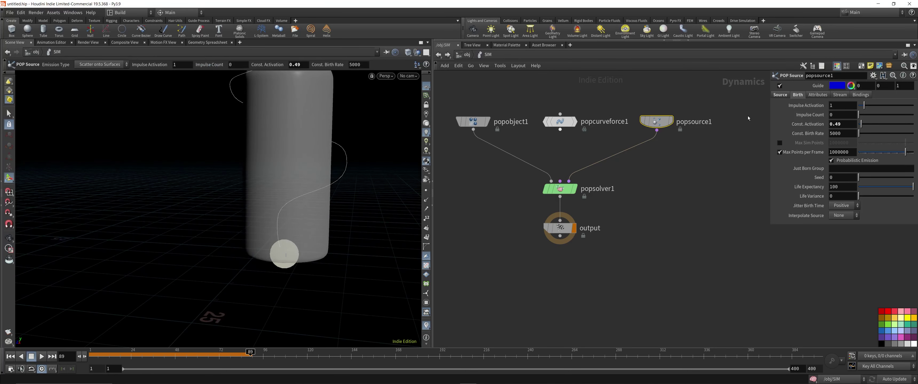
Step: Look through the keyframe options for Const. Activation, set its value to 0, and return the timeline to frame 1
right_click(807, 124)
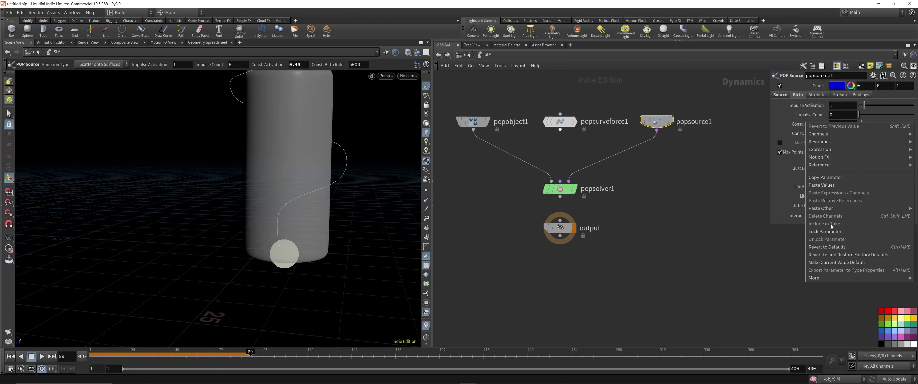
mouse_move(824, 142)
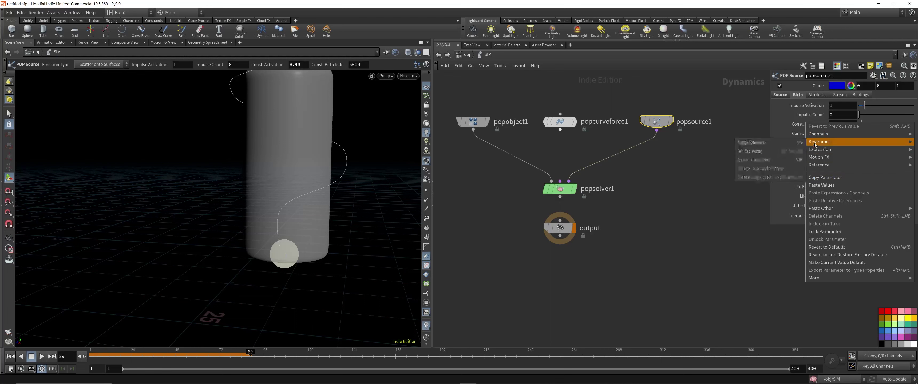
left_click(758, 142)
left_click_drag(860, 124, 814, 122)
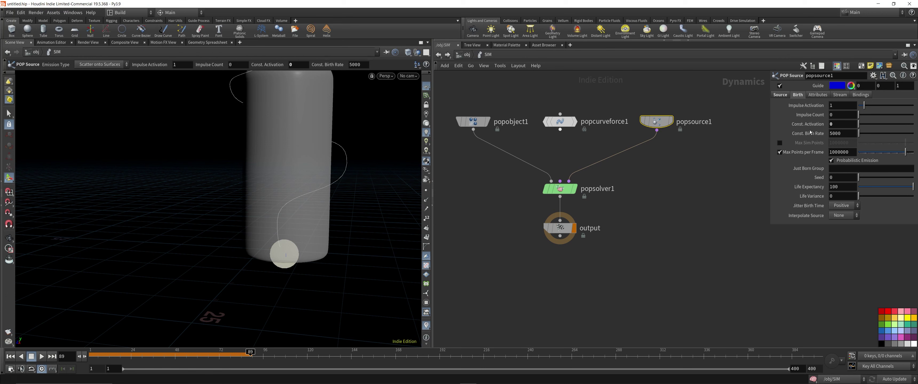
left_click_drag(276, 357, 272, 357)
left_click_drag(273, 353, 92, 353)
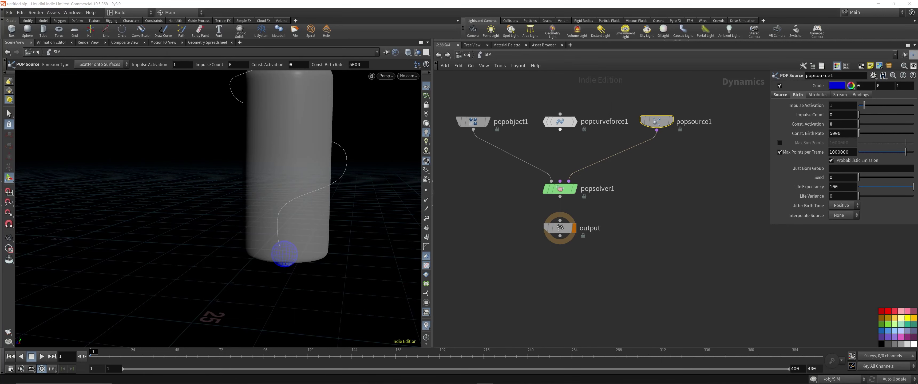
Step: Switch to Notepad and copy the expression 1*($F<200)
left_click_drag(917, 107, 452, 72)
left_click(560, 115)
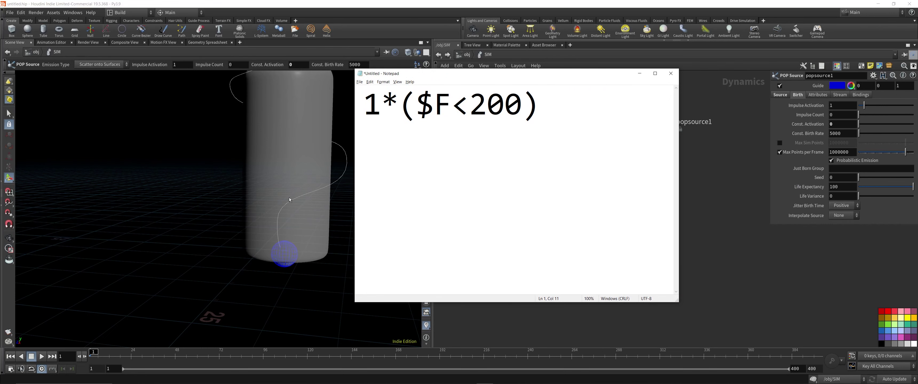
right_click_drag(289, 197, 260, 207, "alt")
middle_click_drag(259, 207, 212, 231, "alt")
mouse_move(371, 383)
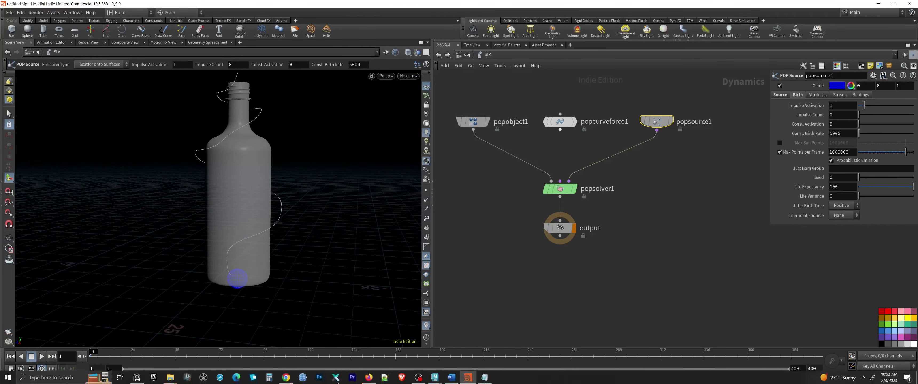
left_click(485, 381)
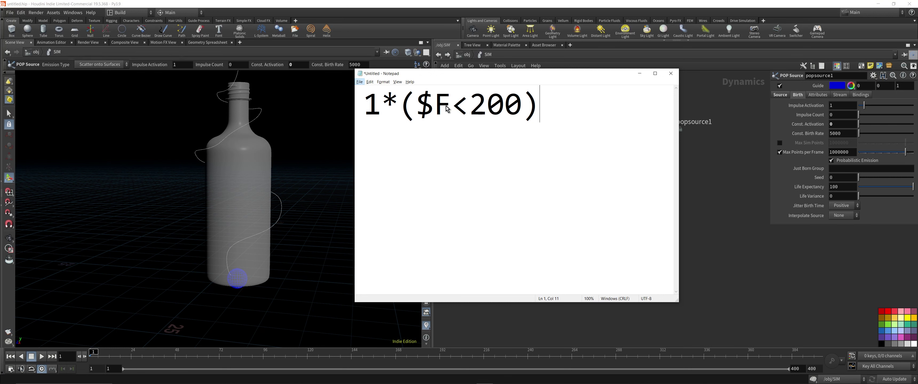
left_click(499, 105)
left_click_drag(550, 104, 362, 105)
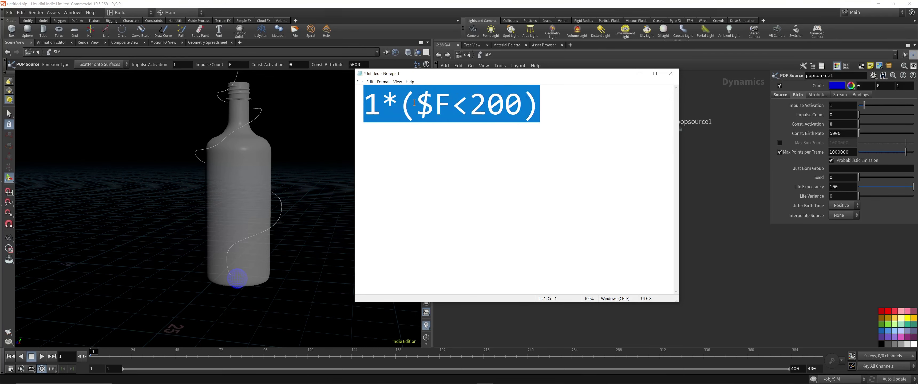
right_click(414, 103)
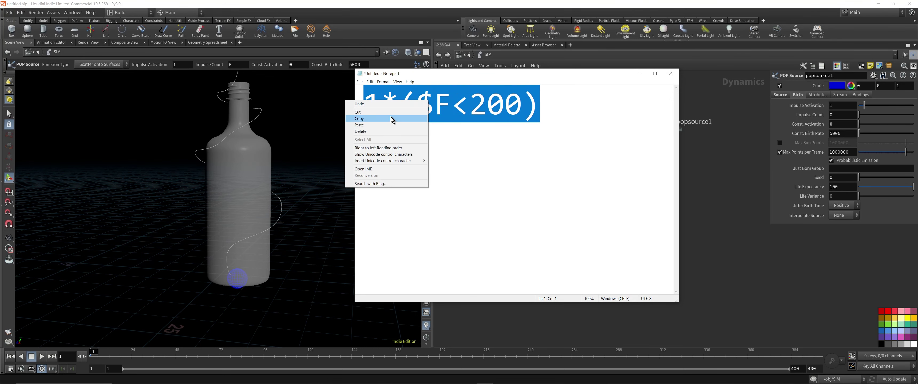
left_click(420, 118)
Step: Set popsource1's Const. Activation to the copied expression 1*($F<200)
left_click(838, 125)
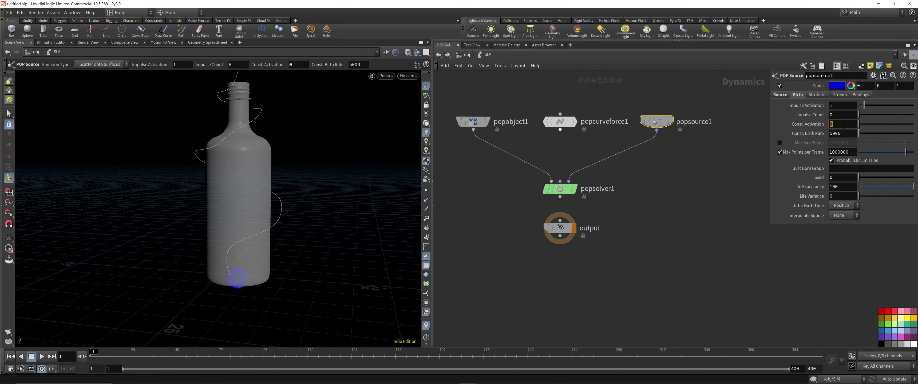
key("ctrl+v")
key("Return")
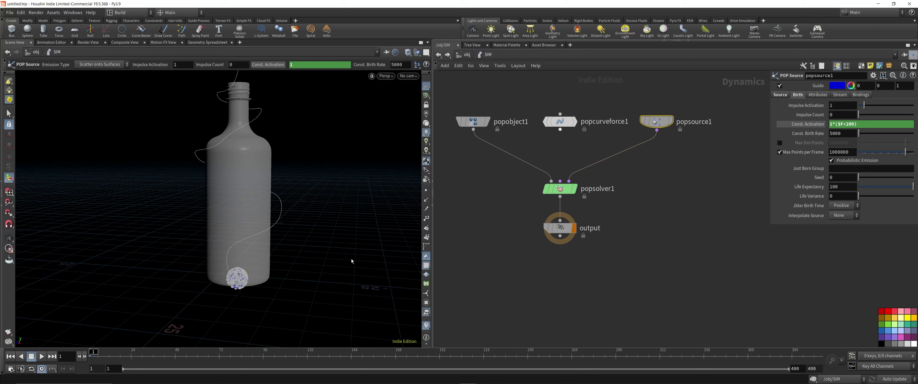
Step: Set Inherit Velocity to 0 in popsource1's attribute settings
left_click(818, 95)
left_click(797, 95)
left_click(820, 95)
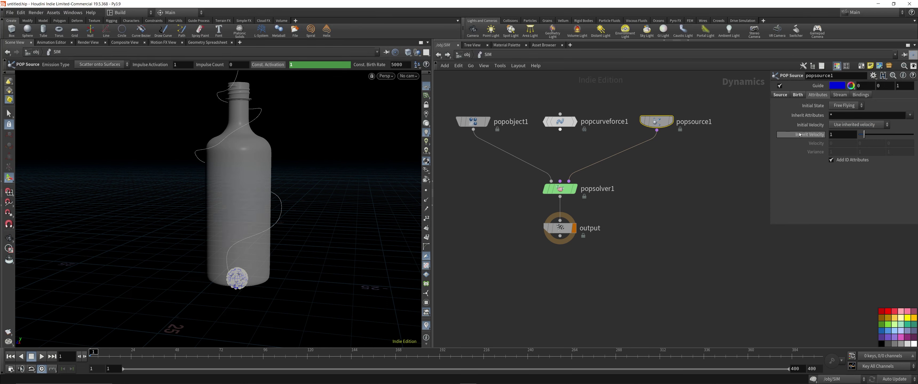
left_click_drag(866, 138, 856, 137)
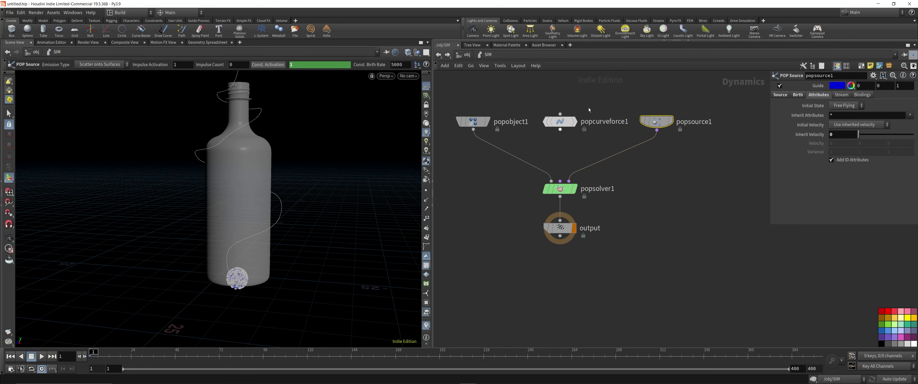
Step: Wire popcurveforce1 into popsolver1's Pre-Solve input and set its SOP Path to /obj/Path/OUT_PATH
mouse_move(585, 125)
left_click_drag(560, 129, 561, 182)
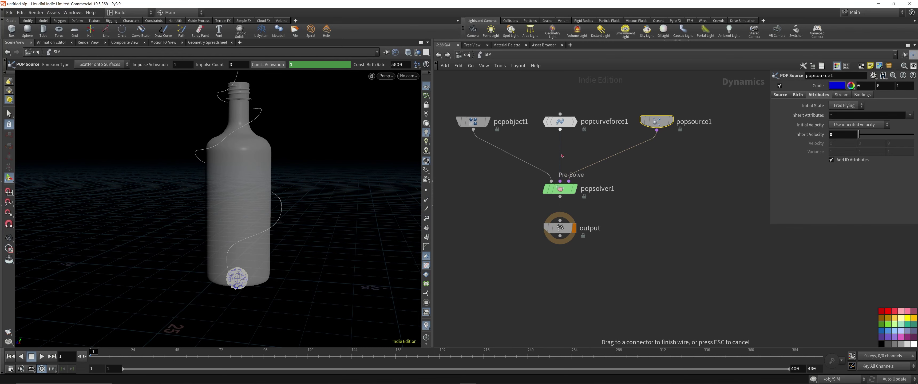
left_click(560, 122)
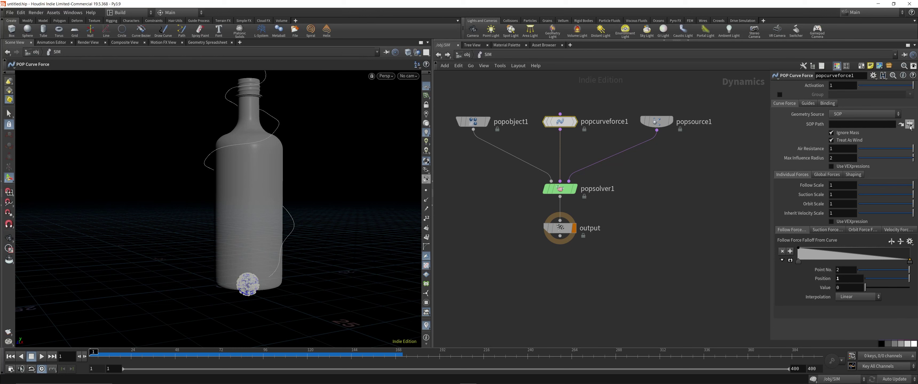
left_click(910, 125)
left_click(835, 114)
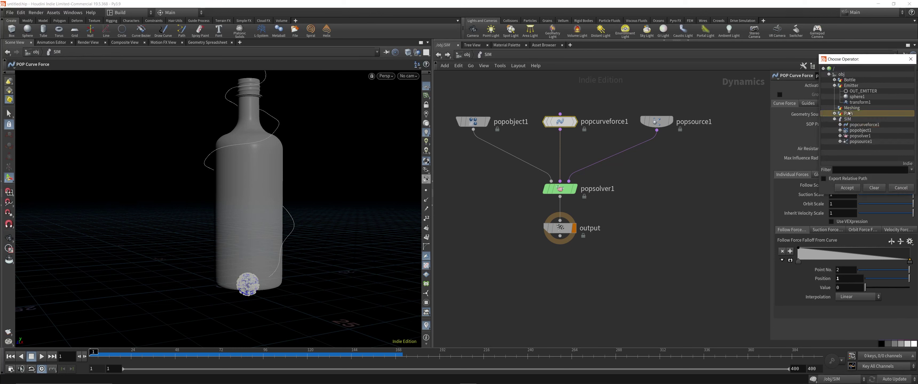
left_click(834, 113)
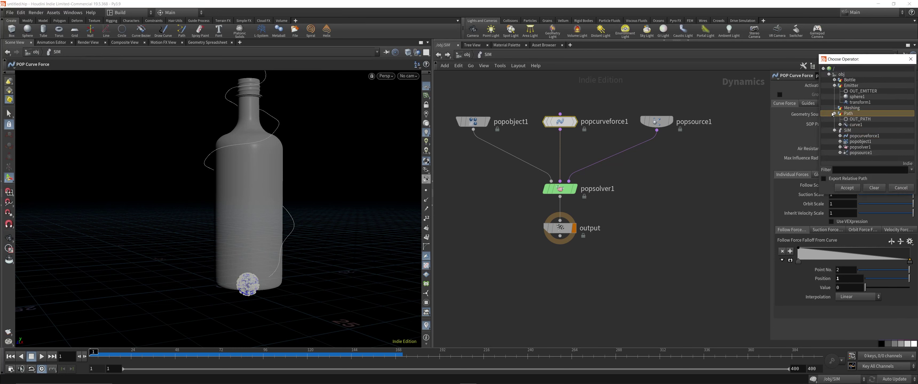
left_click(862, 121)
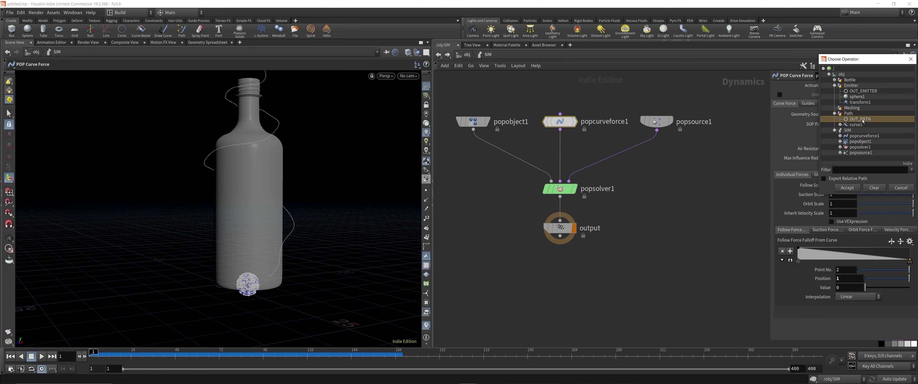
left_click(846, 188)
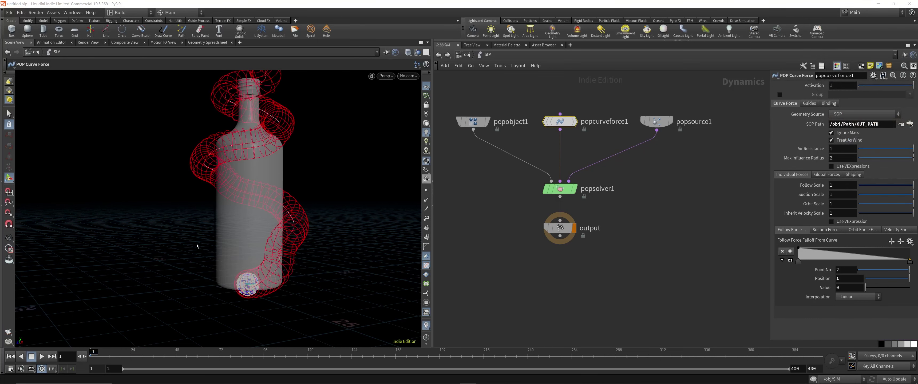
Step: Play the particle simulation, return to the first frame, and examine the curve force's influence tube around the bottle
left_click(42, 356)
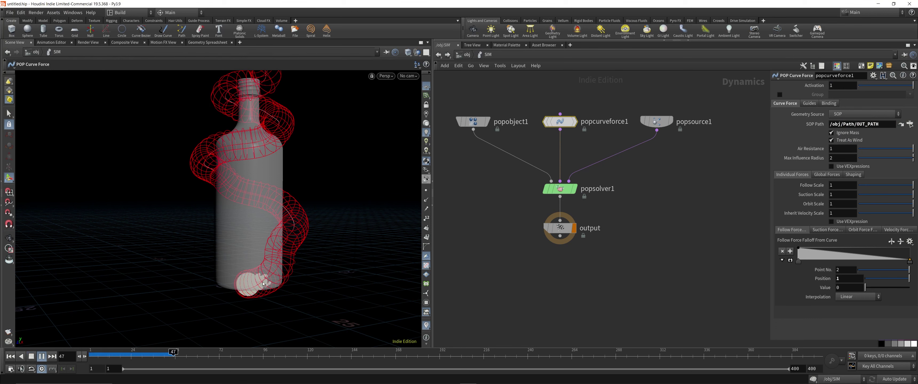
left_click(10, 357)
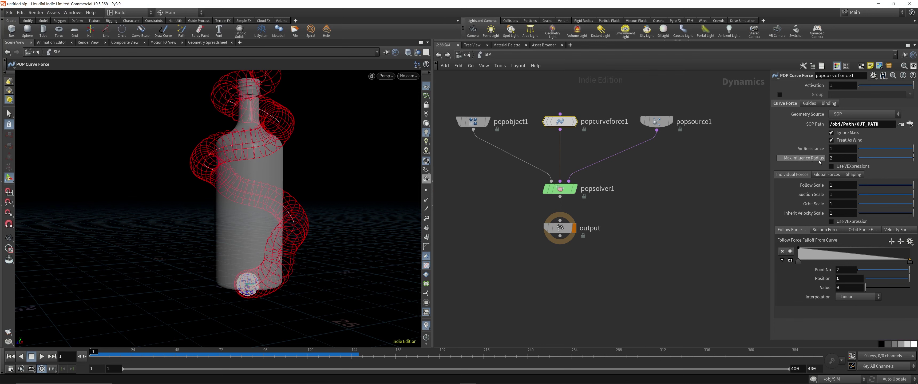
left_click_drag(291, 261, 233, 251, "alt")
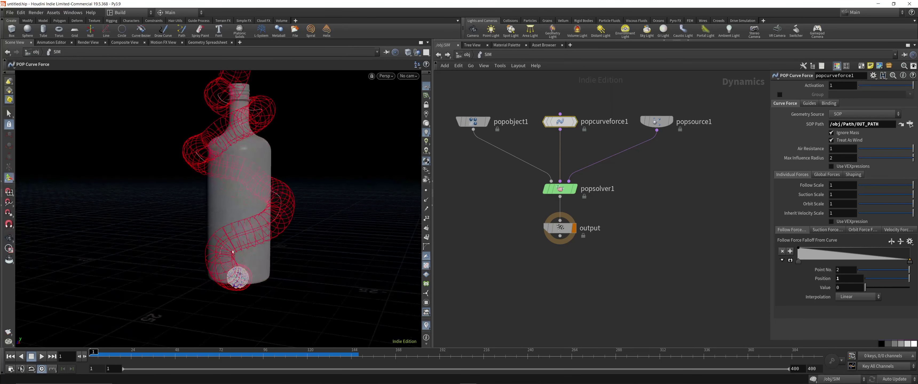
left_click_drag(259, 98, 322, 169, "alt")
Step: Try a Max Influence Radius of 1 on popcurveforce1, and set it back to 2
mouse_move(913, 157)
left_mouse_down()
mouse_move(866, 154)
mouse_move(914, 157)
left_mouse_up()
left_click(838, 157)
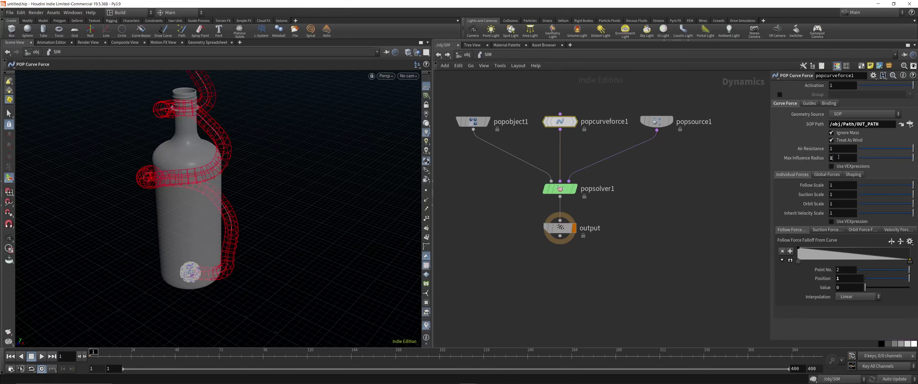
key("BackSpace")
type("2")
key("Return")
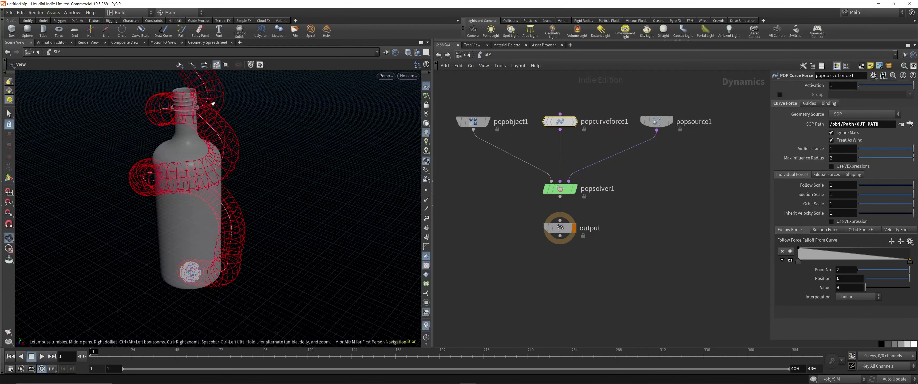
Step: Set popcurveforce1's Follow Scale to 10 and play the simulation to check how particles follow the path
middle_click_drag(211, 97, 211, 119)
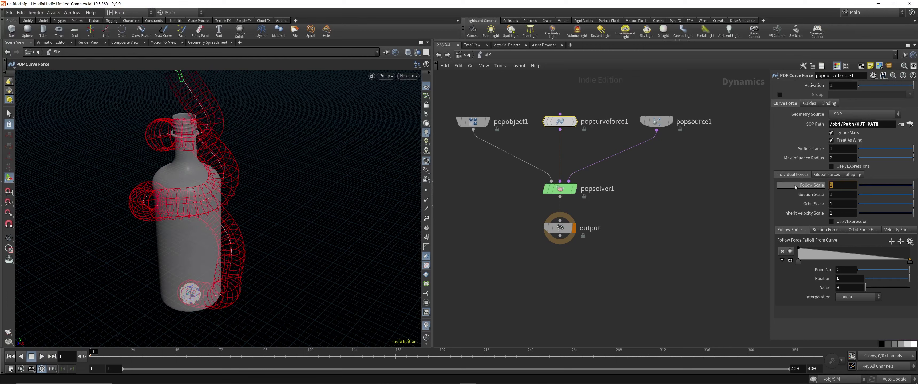
mouse_move(795, 187)
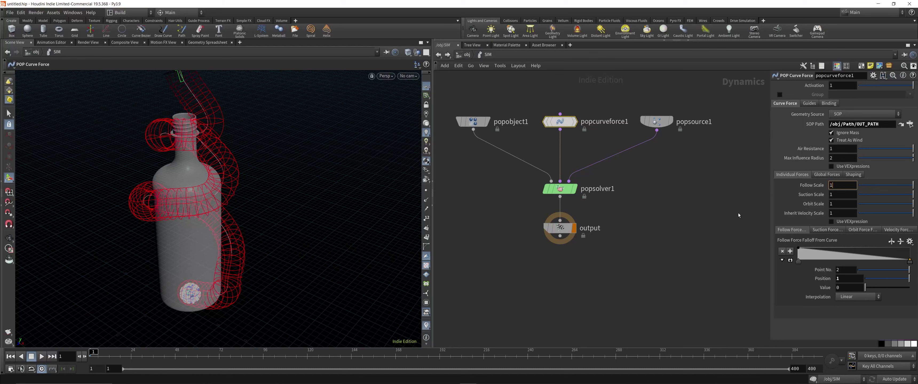
key("Return")
left_click(41, 357)
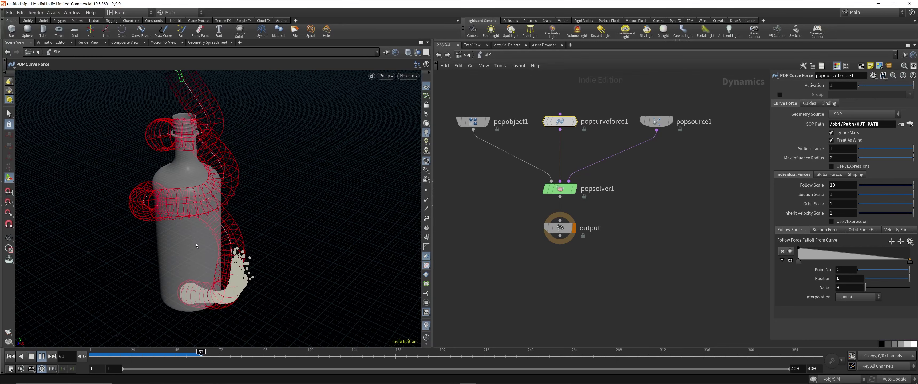
left_click_drag(198, 245, 236, 234, "alt")
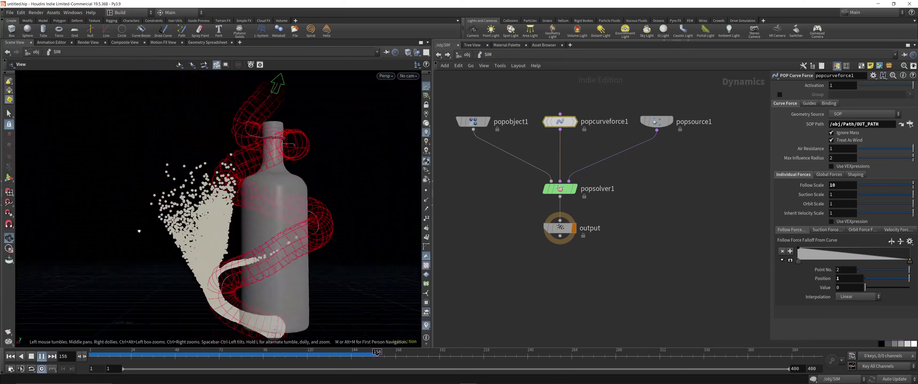
left_click(41, 357)
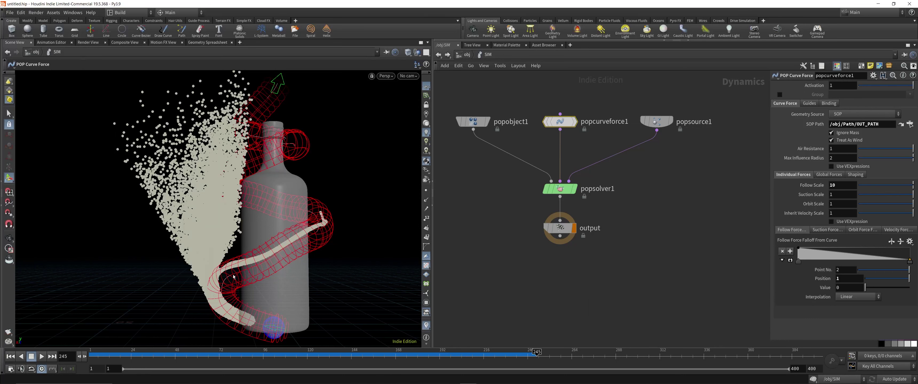
Step: Try a Suction Scale of 2 on popcurveforce1 and replay the simulation from the first frame
double_click(839, 195)
type("2")
key("Return")
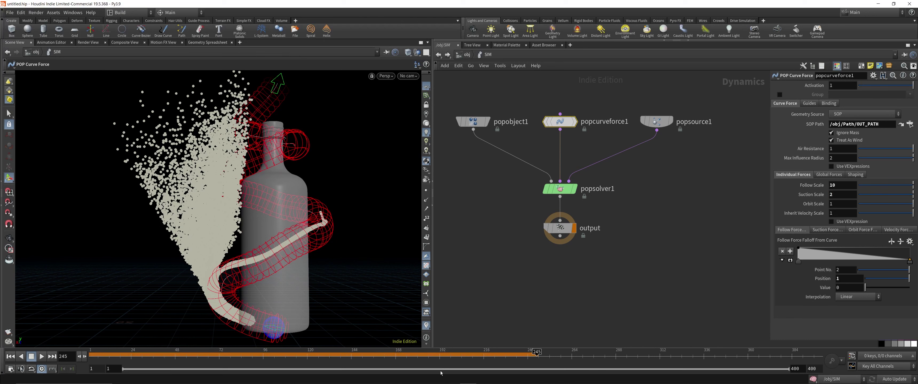
left_click(11, 356)
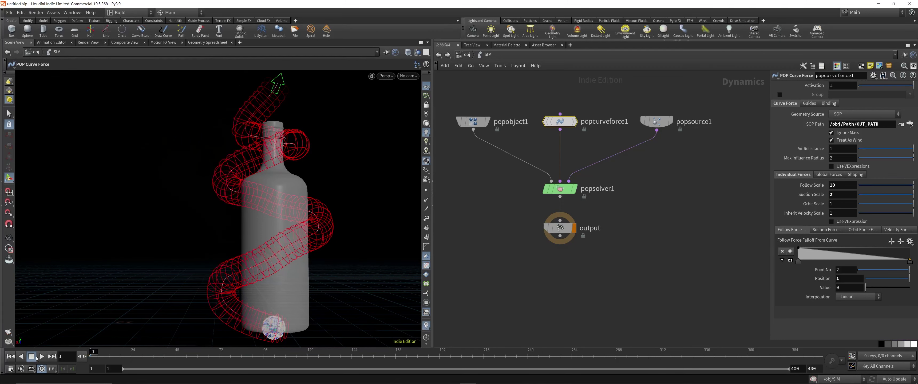
left_click(42, 357)
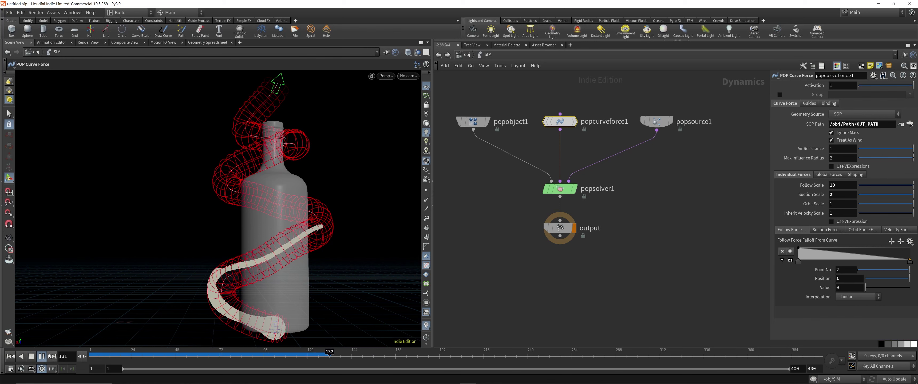
left_click(31, 357)
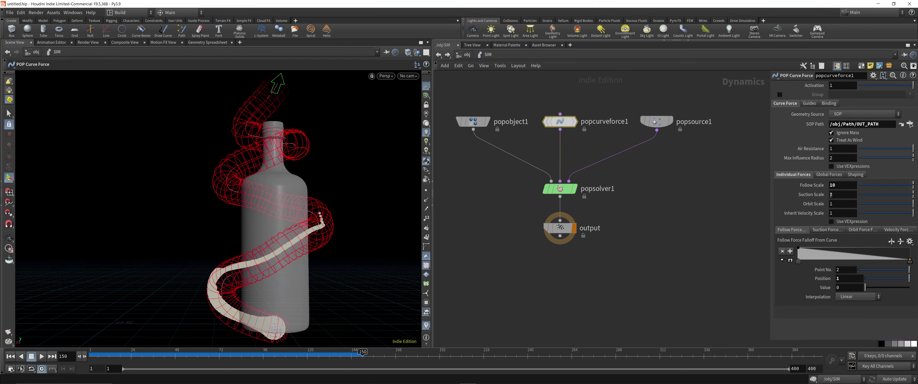
Step: Set popcurveforce1's Suction Scale to 4 and replay the simulation from the first frame
key("Return")
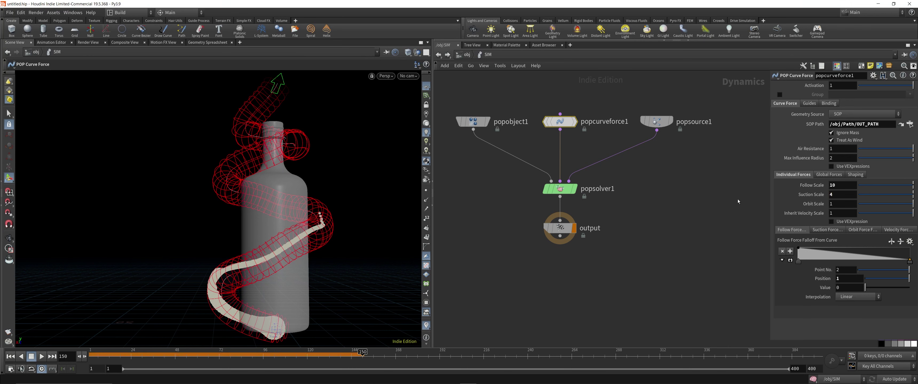
left_click(10, 357)
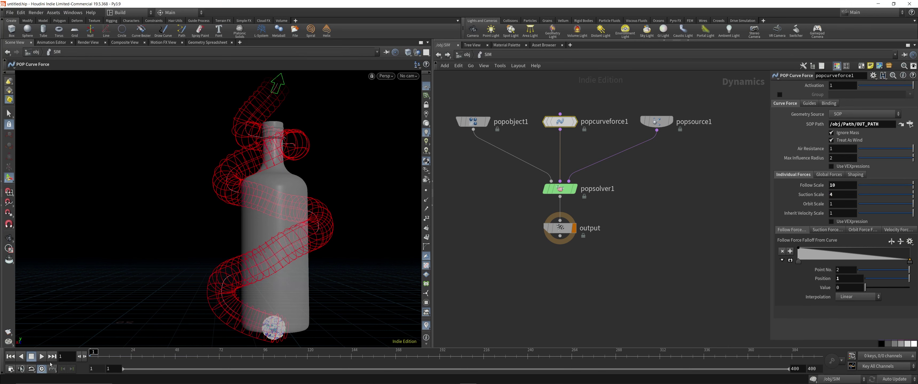
left_click(41, 357)
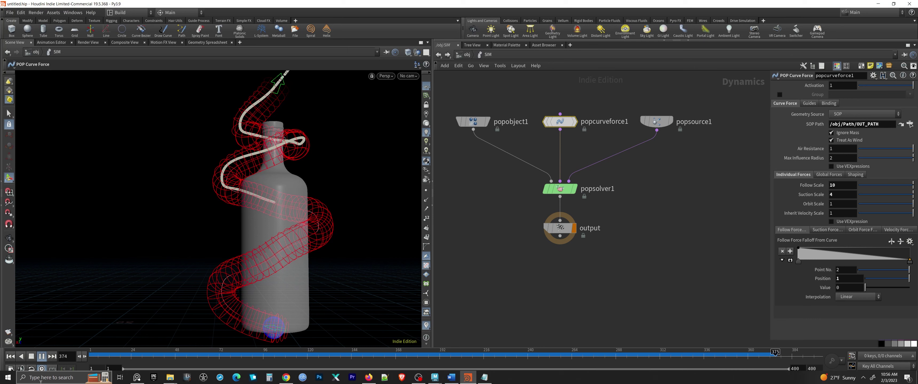
left_click(31, 357)
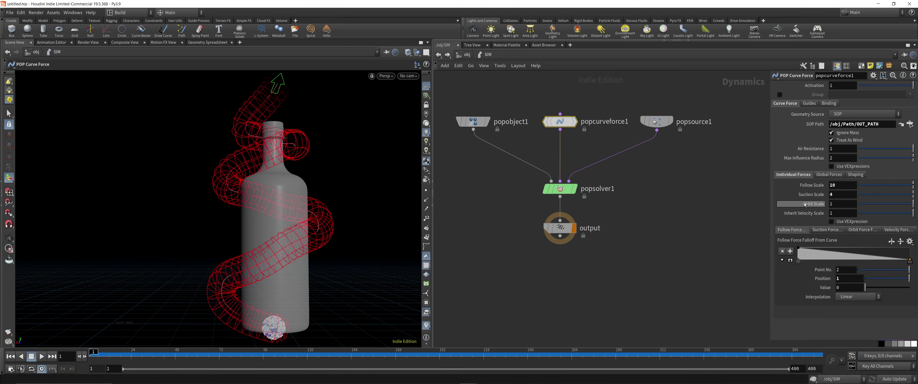
Step: Set popcurveforce1's Orbit Scale to 4 and play the simulation
double_click(836, 204)
type("4")
key("Return")
left_click(41, 356)
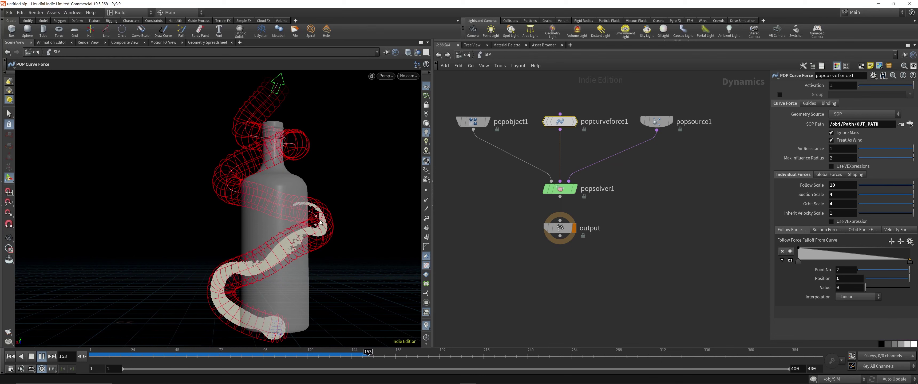
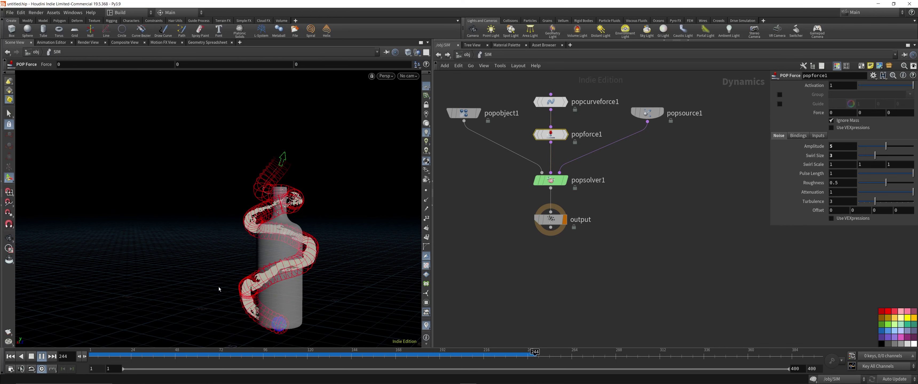
Step: Stop the simulation and compare the particle stream around the bottle with the earlier capture in the Greenshot image editor
left_click(41, 357)
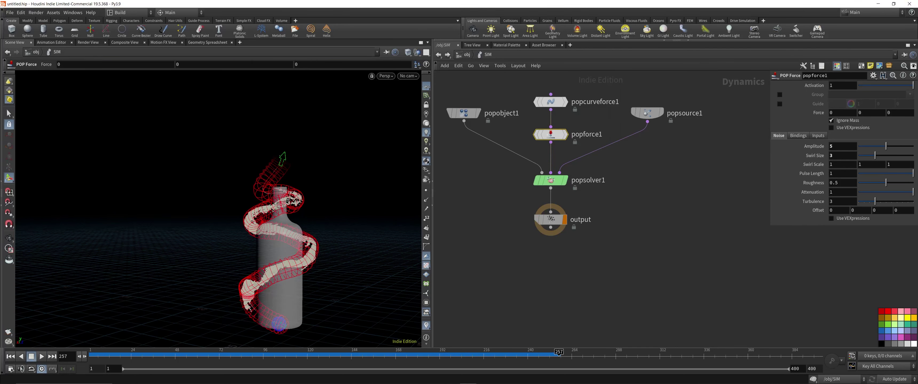
left_click_drag(917, 103, 512, 30)
left_click_drag(569, 252, 562, 347)
scroll(244, 258, "up", 5)
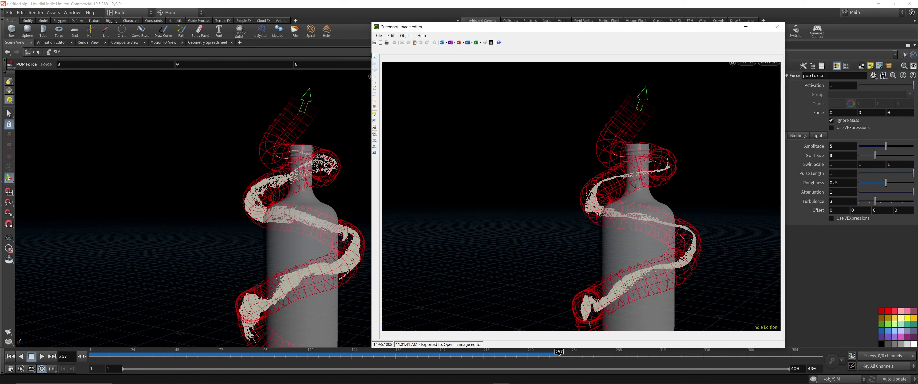
left_click(751, 29)
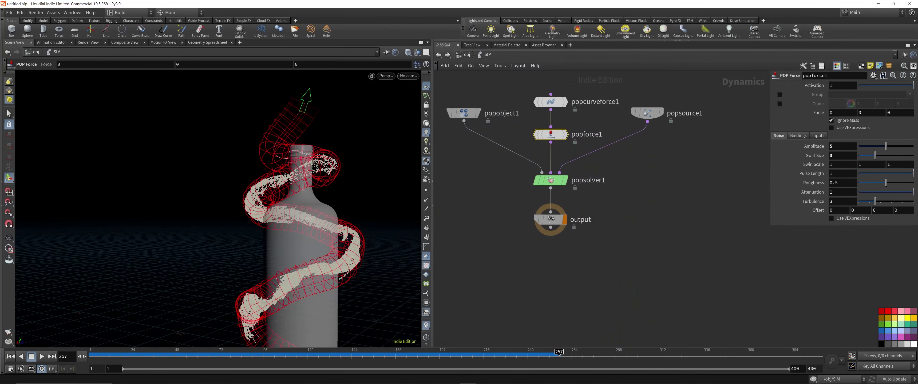
Step: Add a POP Fluid node and insert it on the connection between popsource1 and popsolver1
left_click_drag(648, 113, 650, 113)
middle_click_drag(651, 161, 678, 198)
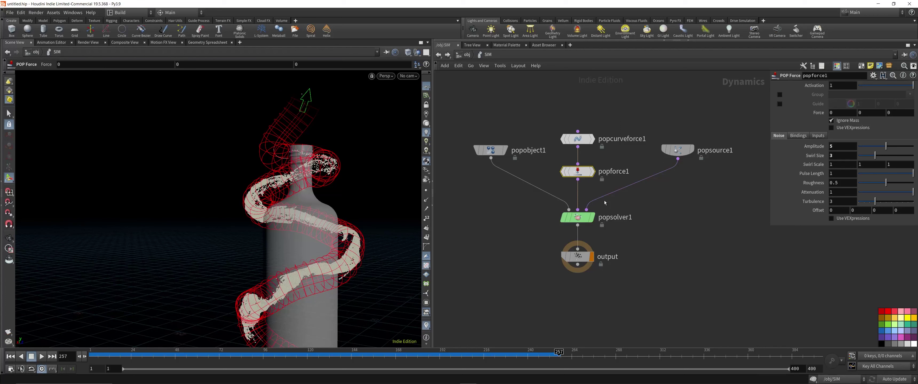
middle_click_drag(651, 203, 650, 209)
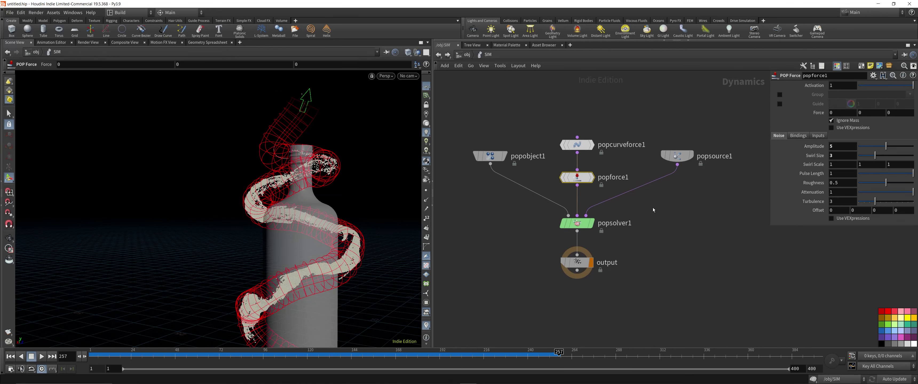
key("Tab")
type("popfl")
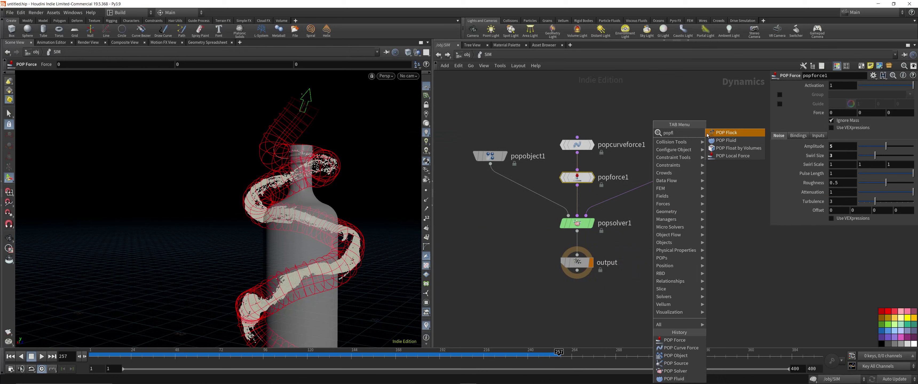
left_click(727, 142)
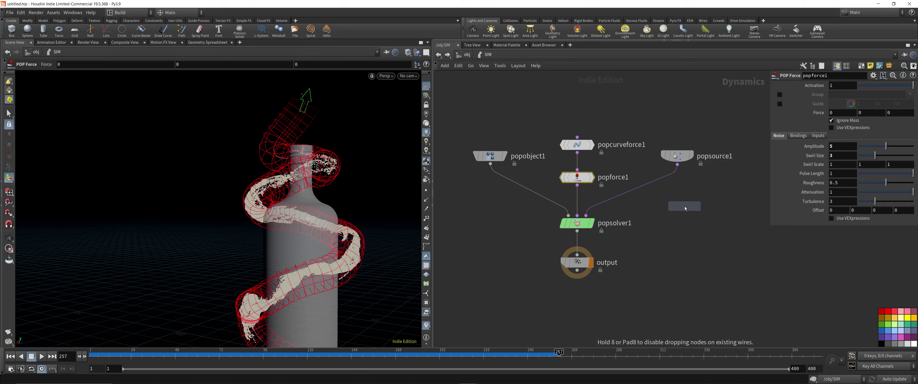
left_click(685, 207)
left_click_drag(684, 206, 652, 192)
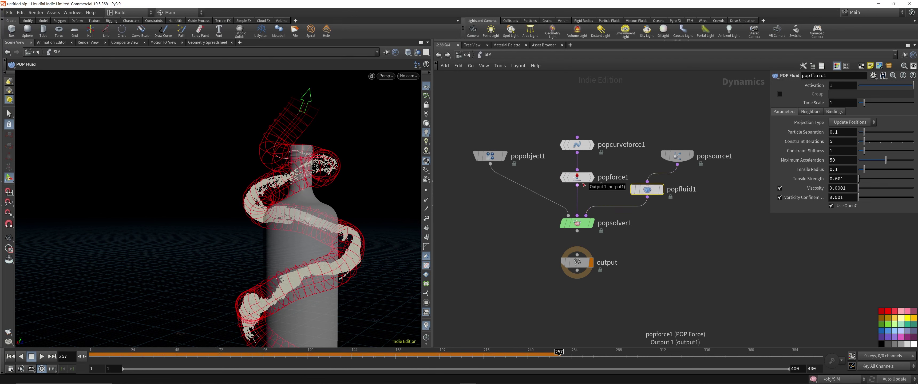
Step: Replay the simulation from the first frame to inspect the POP Fluid's effect, then stop and rewind it
left_click(10, 357)
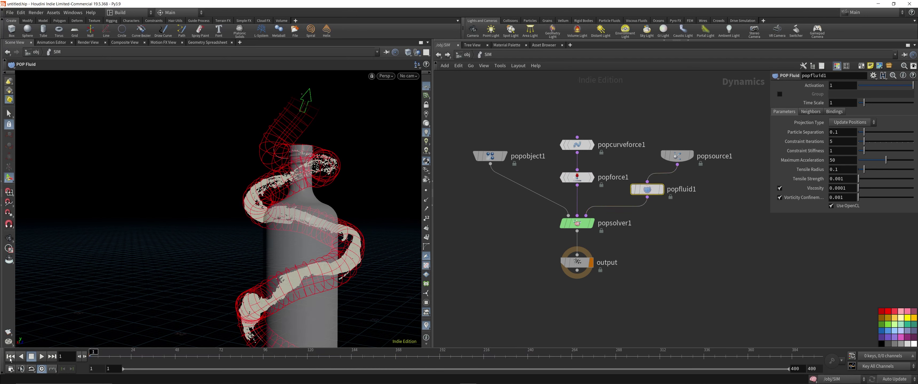
left_click(42, 357)
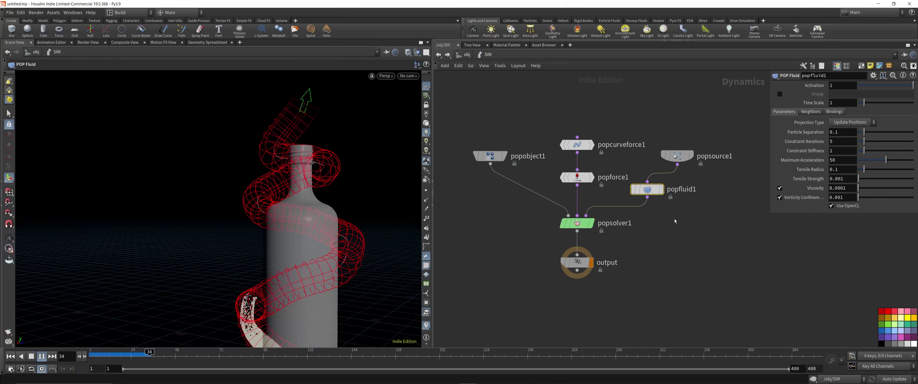
key("Escape")
middle_click_drag(327, 268, 309, 228, "alt")
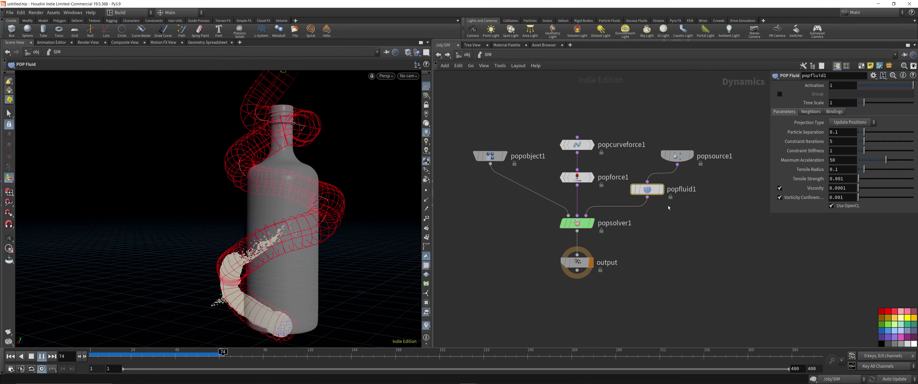
key("Escape")
left_click_drag(234, 265, 246, 278)
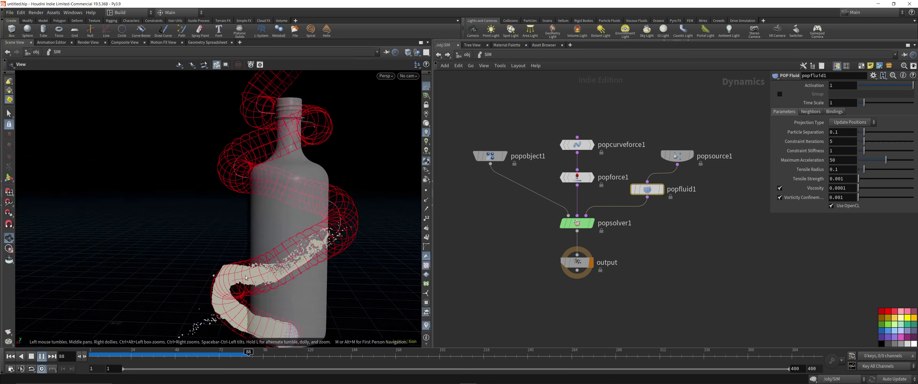
key("Return")
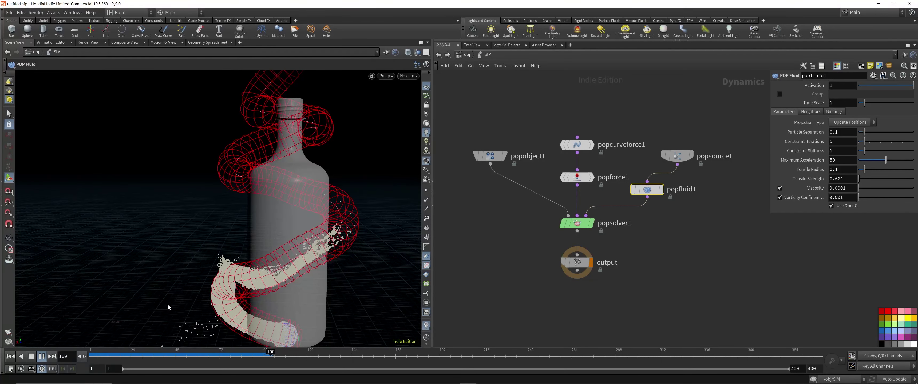
left_click(42, 357)
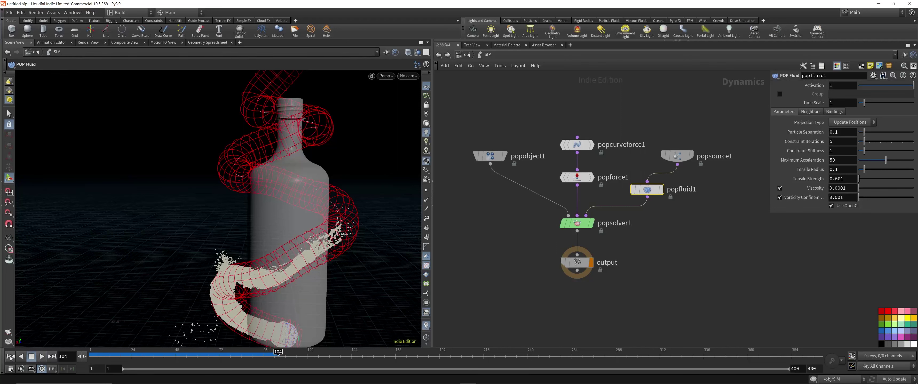
left_click(10, 357)
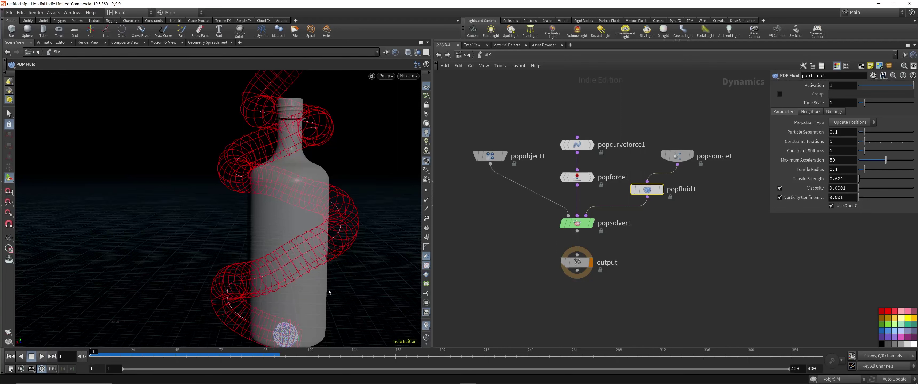
Step: Set popcurveforce1's Suction Scale to 4
left_click(679, 157)
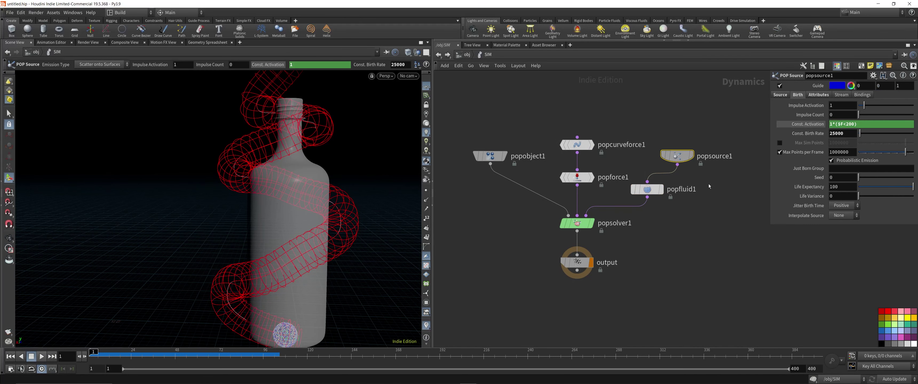
left_click(577, 145)
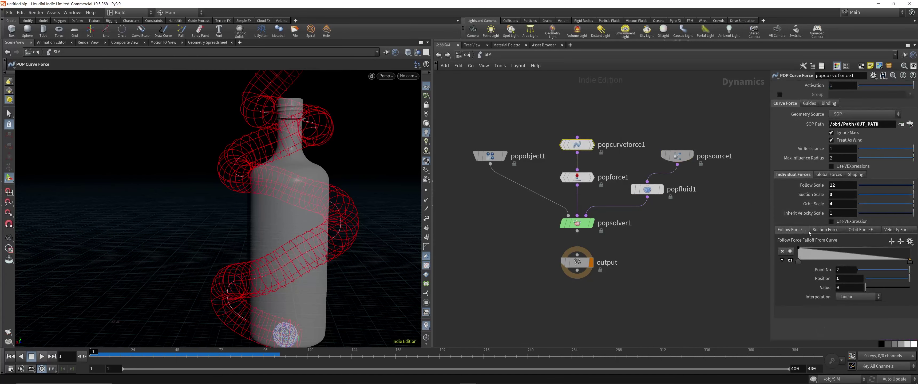
left_click(841, 194)
type("4")
key("Return")
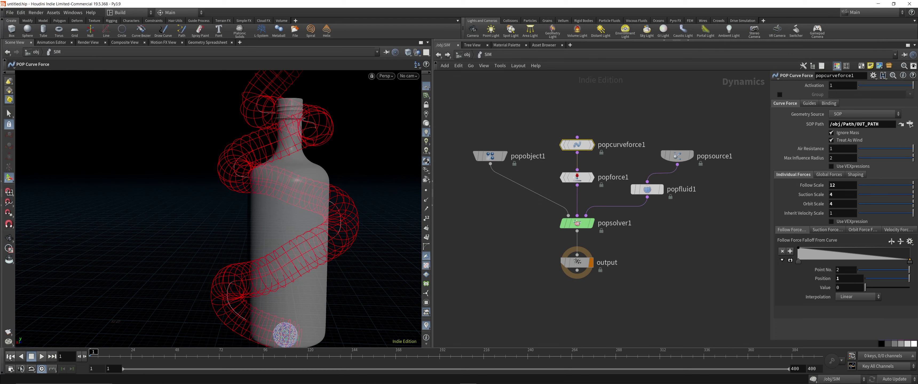
Step: Play the simulation and examine up close how well the stream stays inside the path guide along the lower bottle
left_click(41, 356)
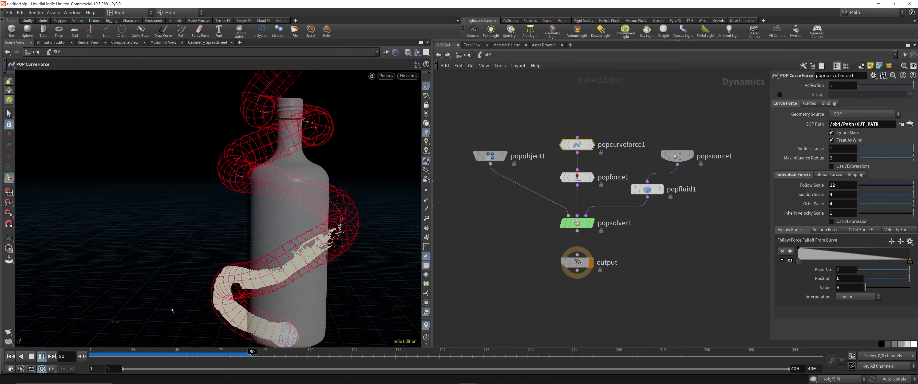
left_click(41, 357)
right_click_drag(260, 243, 315, 229, "alt")
mouse_move(315, 229)
left_mouse_down("alt")
mouse_move(281, 238)
mouse_move(324, 235)
left_mouse_up("alt")
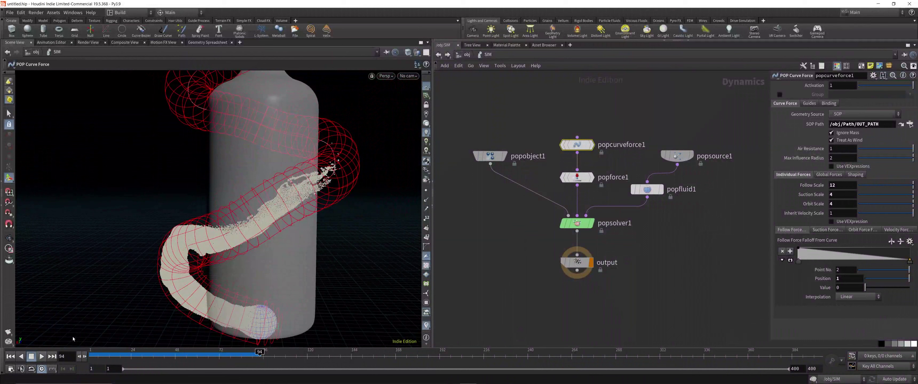
left_click(42, 358)
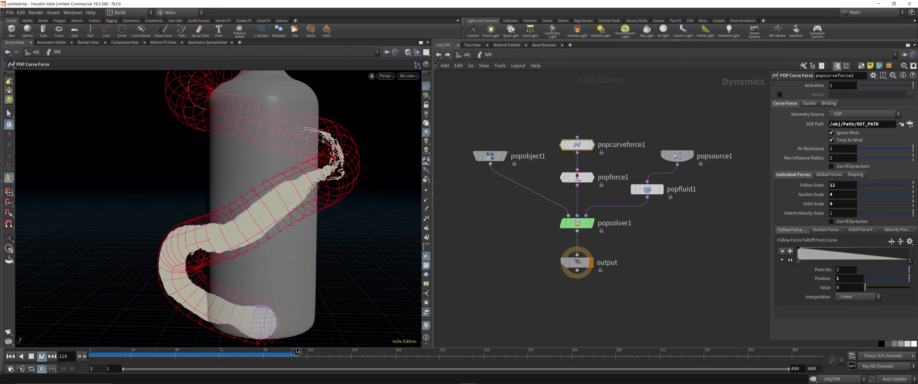
left_click(32, 357)
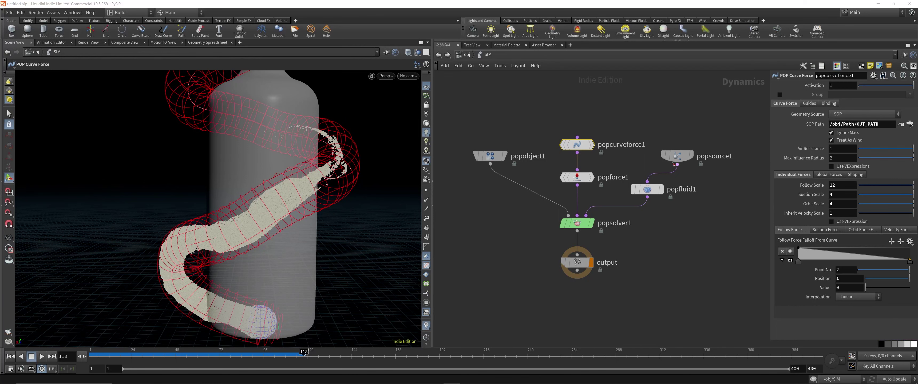
Step: Set popfluid1's Particle Separation to 0.02, Constraint Iterations to 20 and Constraint Stiffness to 10
left_click(658, 190)
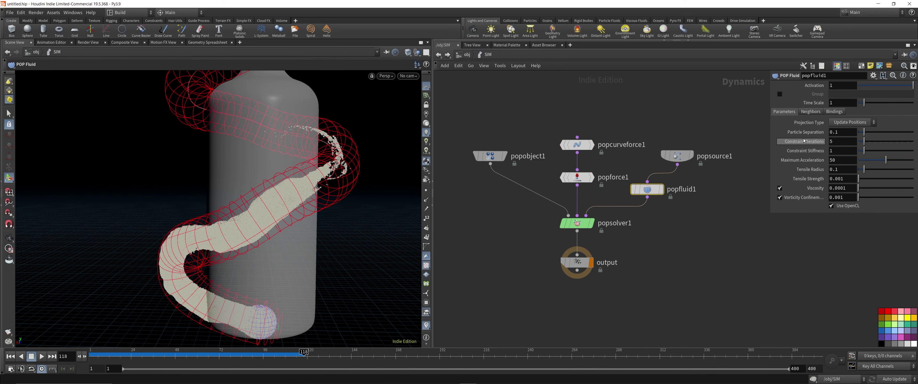
left_click(843, 130)
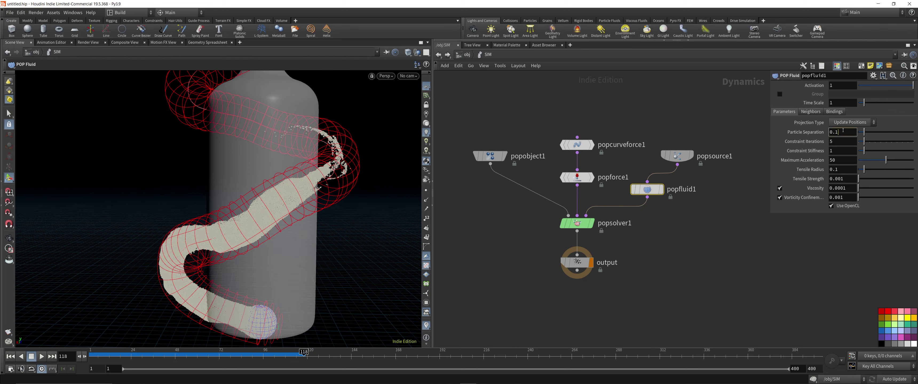
type(".")
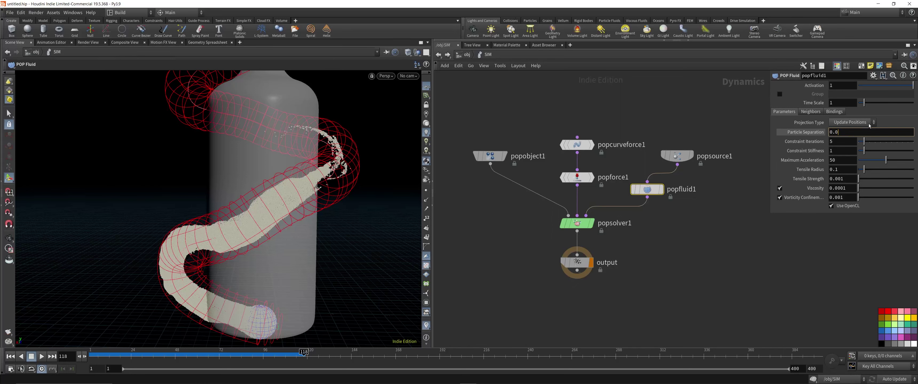
key("Return")
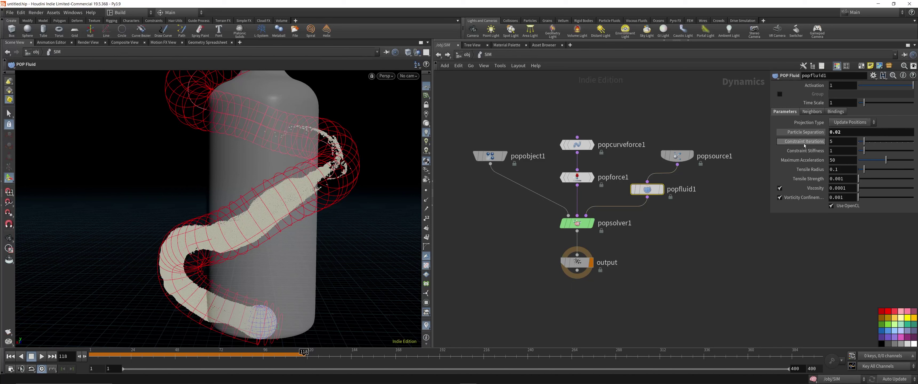
mouse_move(805, 146)
type("20")
key("Tab")
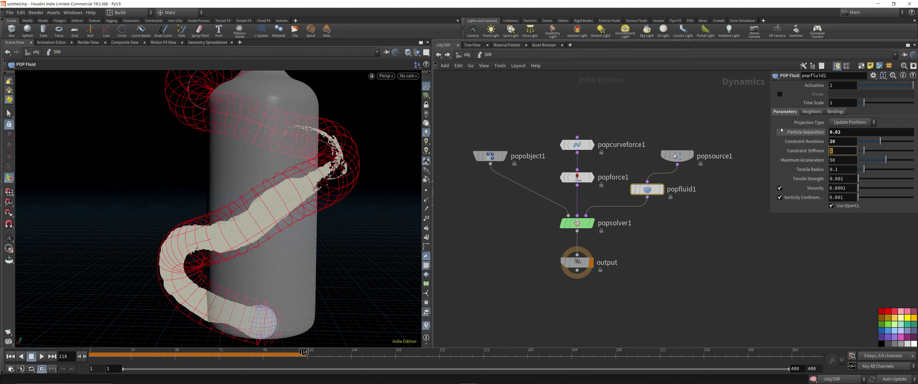
type("10")
key("Return")
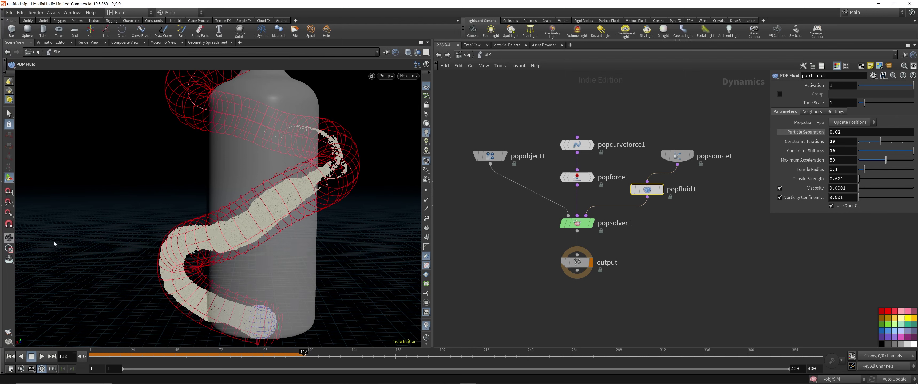
Step: Replay the simulation from the first frame and examine the particle spacing and strands around the lower bend of the path
left_click(10, 357)
left_click(41, 356)
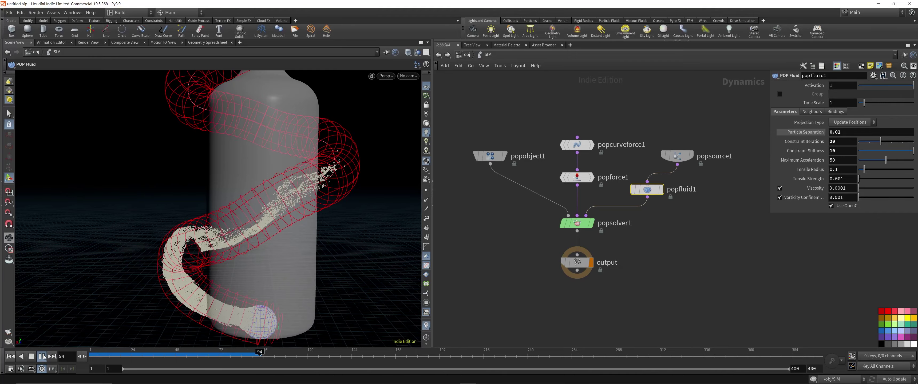
key("Escape")
right_click_drag(267, 211, 288, 222, "alt")
left_click_drag(289, 222, 332, 219, "alt")
right_click_drag(331, 219, 363, 232, "alt")
left_click_drag(362, 232, 169, 255, "alt")
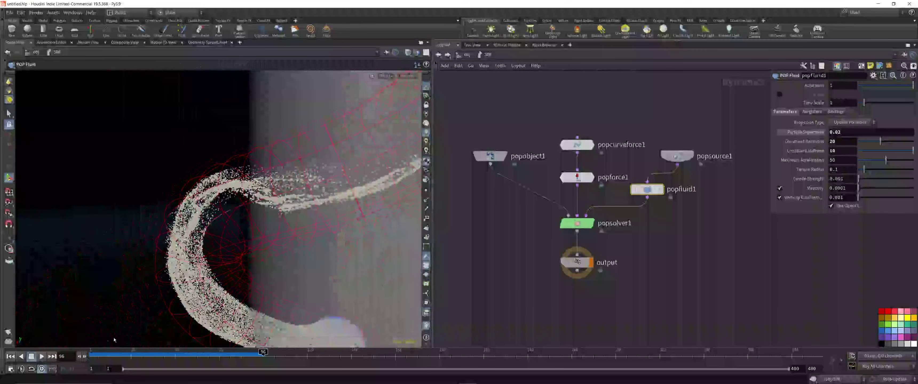
left_click(42, 357)
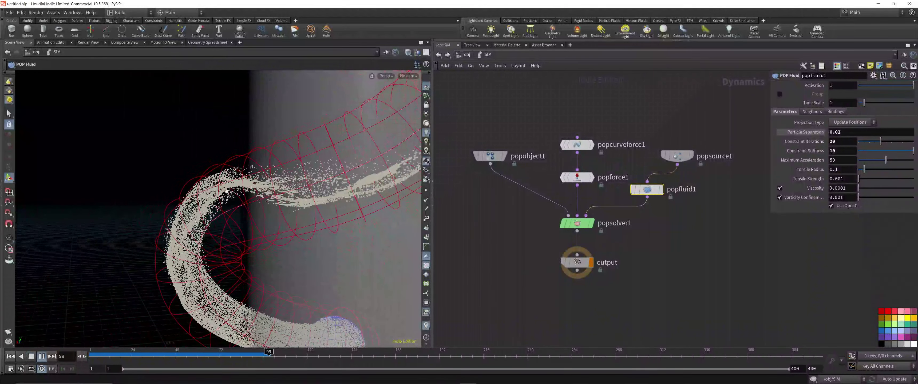
right_click_drag(264, 204, 234, 193, "alt")
middle_click_drag(279, 194, 220, 237, "alt")
left_click(42, 357)
Step: Return to the object level and enter the Meshing geometry network
middle_click_drag(520, 221, 516, 228)
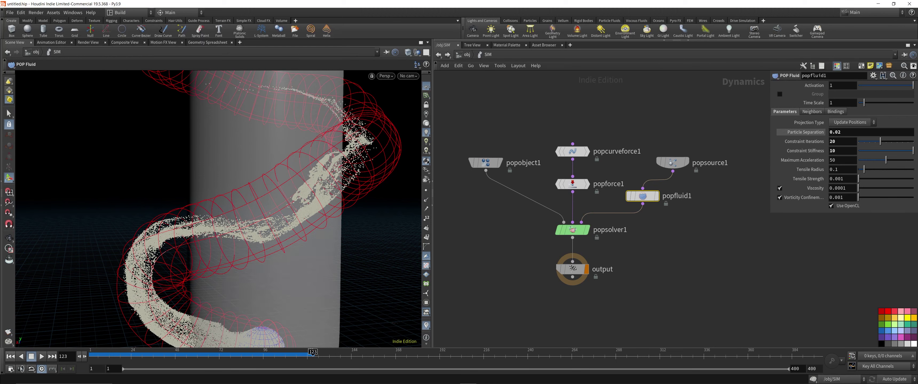
middle_click_drag(690, 232, 685, 217)
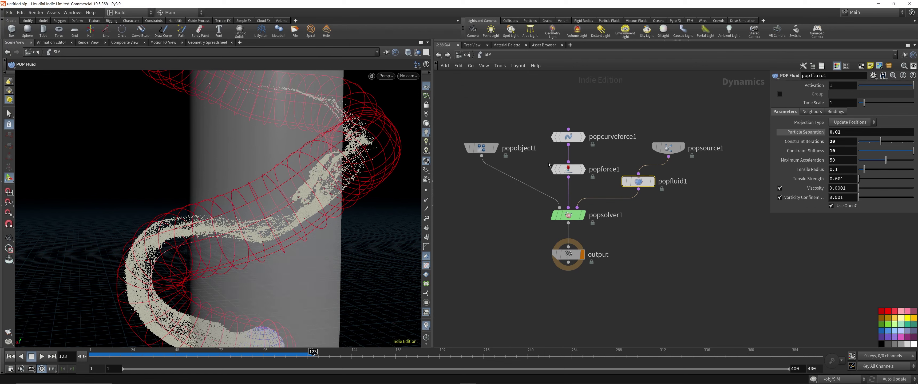
key("u")
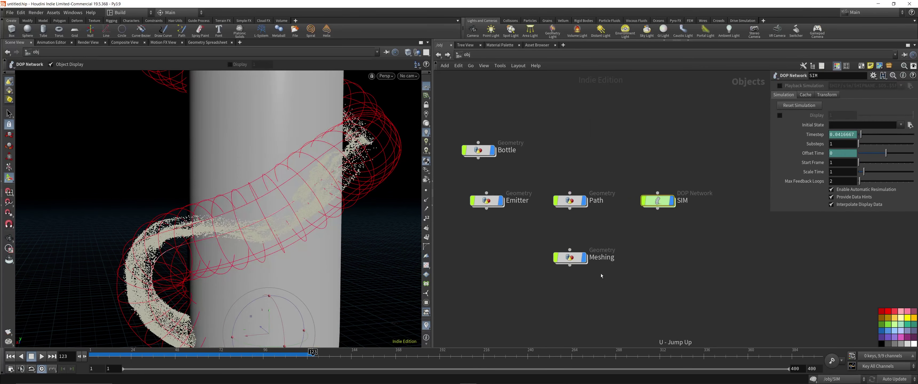
left_click_drag(570, 265, 570, 253)
double_click(570, 252)
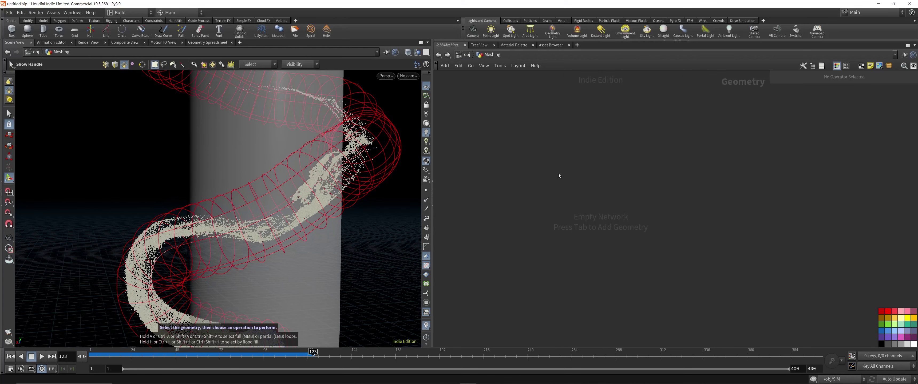
Step: Add a DOP Import Fields node in the Meshing network with a File Cache node connected below it
key("Tab")
mouse_move(565, 177)
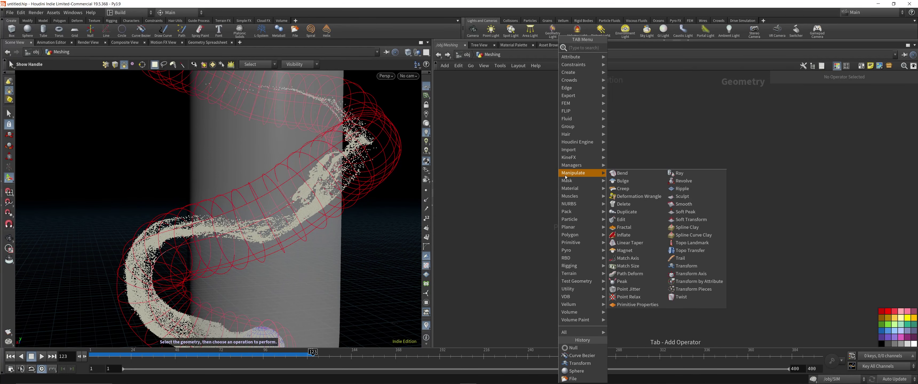
type("dop")
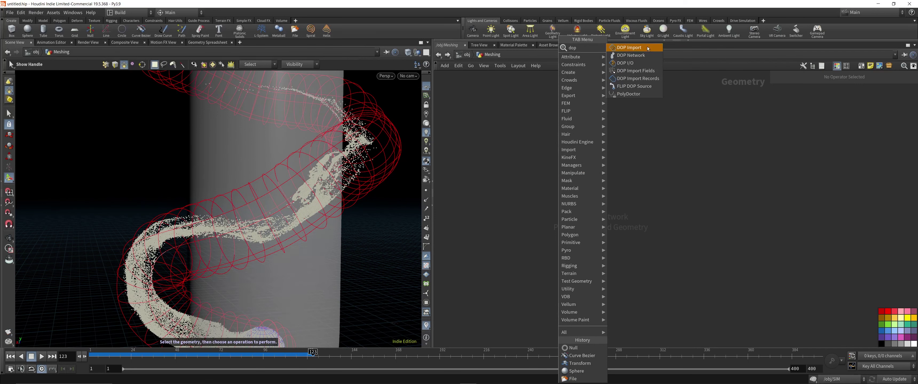
left_click(625, 66)
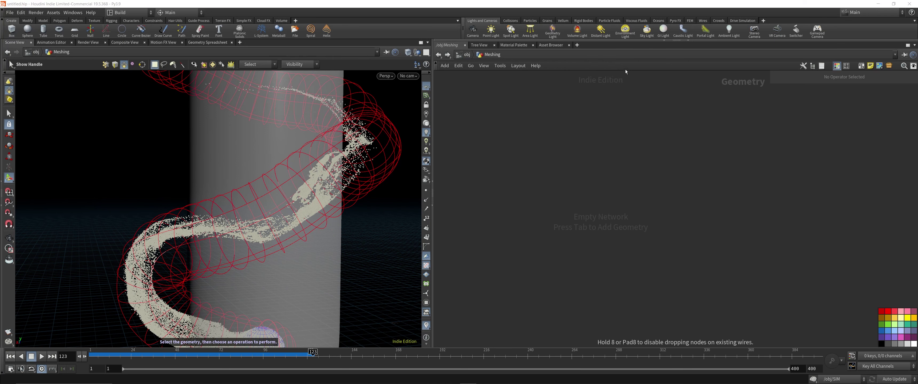
left_click(607, 170)
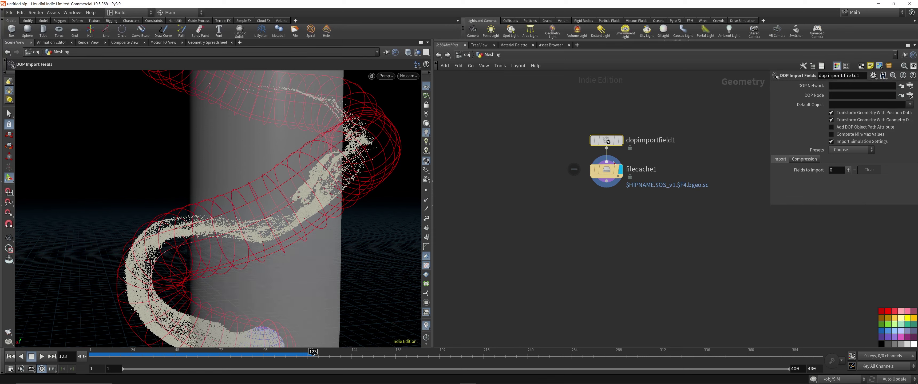
left_click_drag(614, 163, 609, 186)
mouse_move(597, 186)
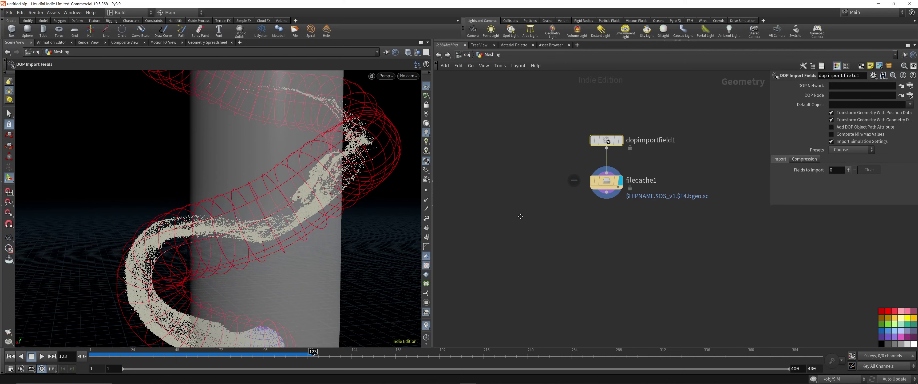
middle_click_drag(520, 216, 512, 218)
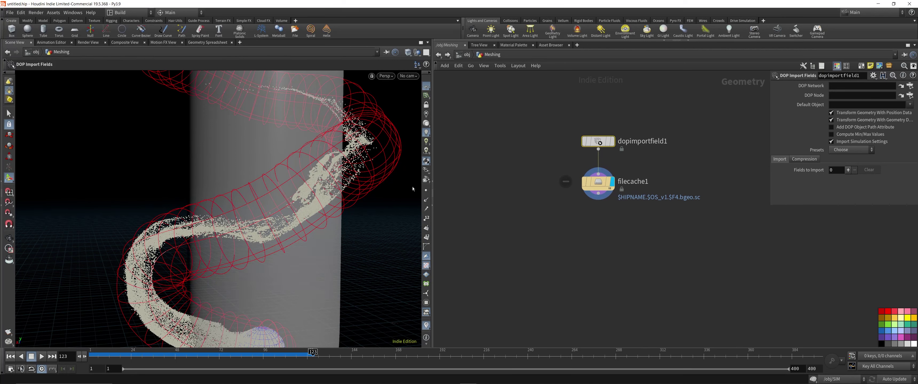
Step: Hide the SIM and Emitter objects at the object level and return to the Meshing network
key("u")
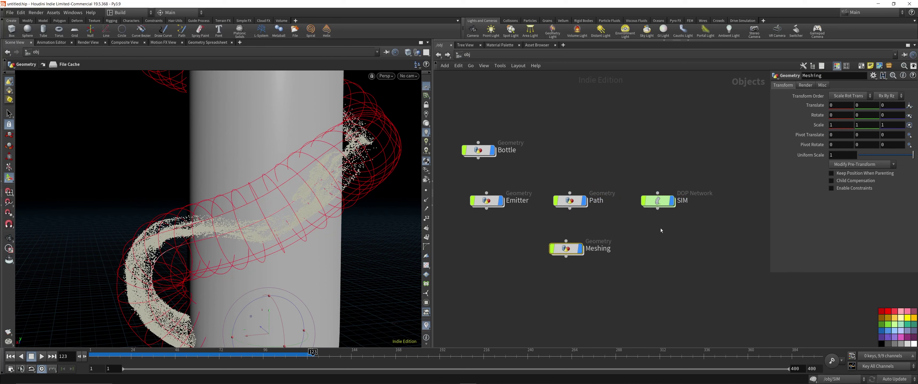
left_click(671, 205)
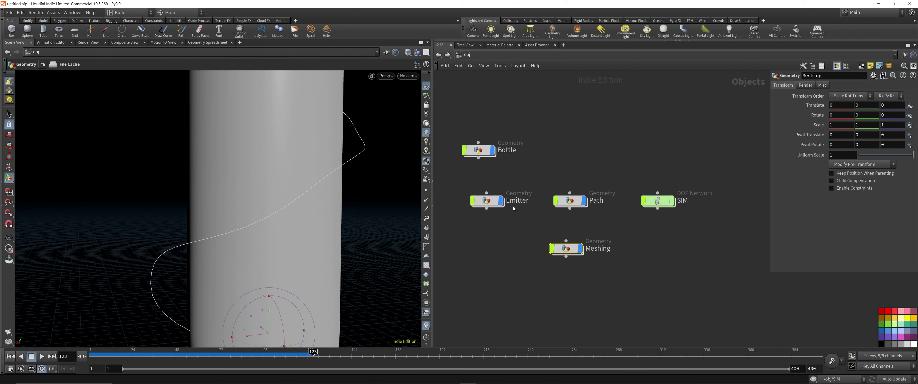
mouse_move(501, 204)
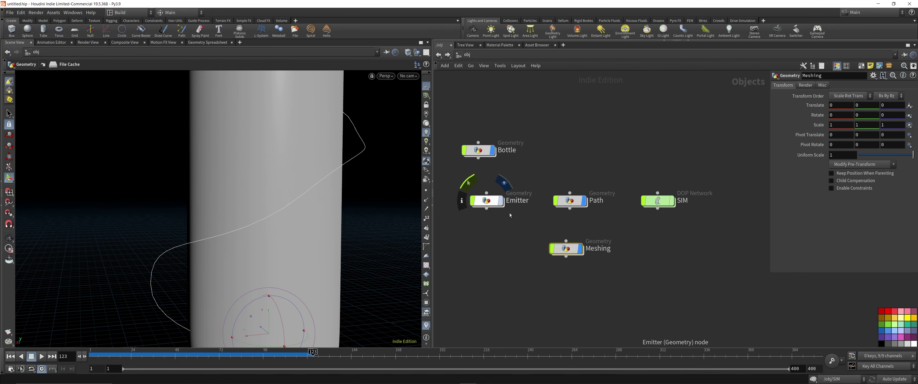
middle_click_drag(579, 284, 580, 277)
mouse_move(572, 240)
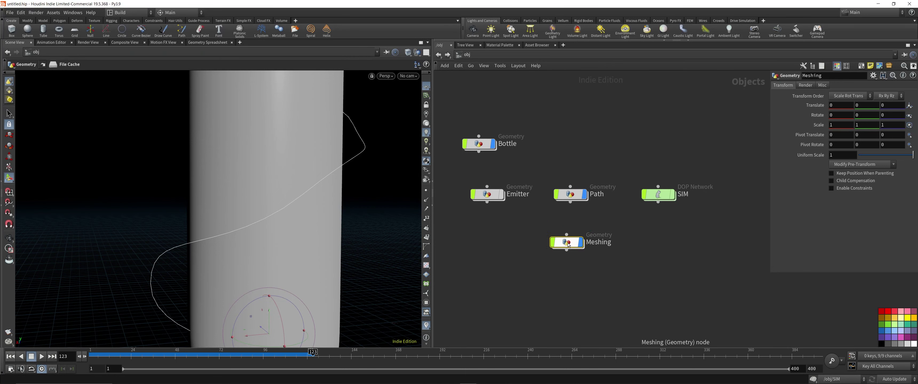
double_click(568, 245)
mouse_move(593, 142)
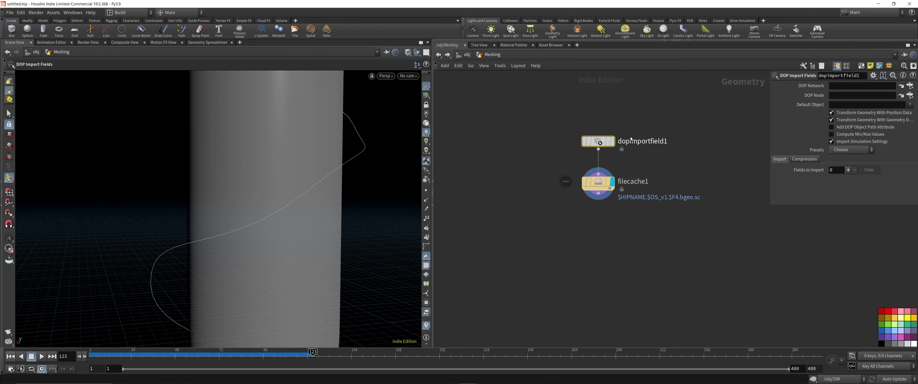
key("u")
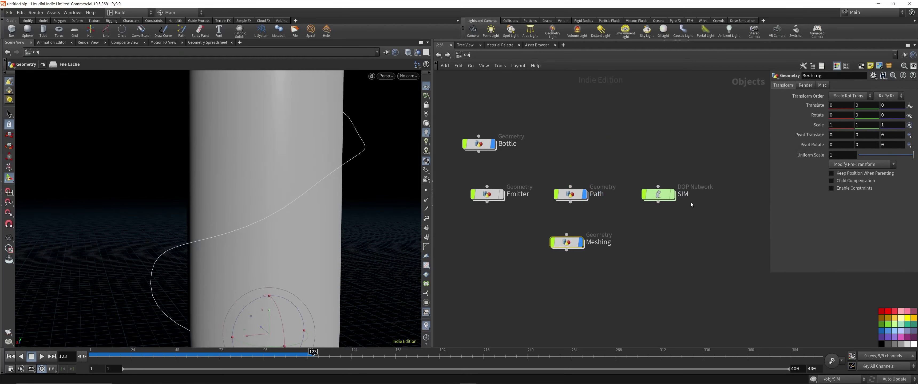
mouse_move(658, 193)
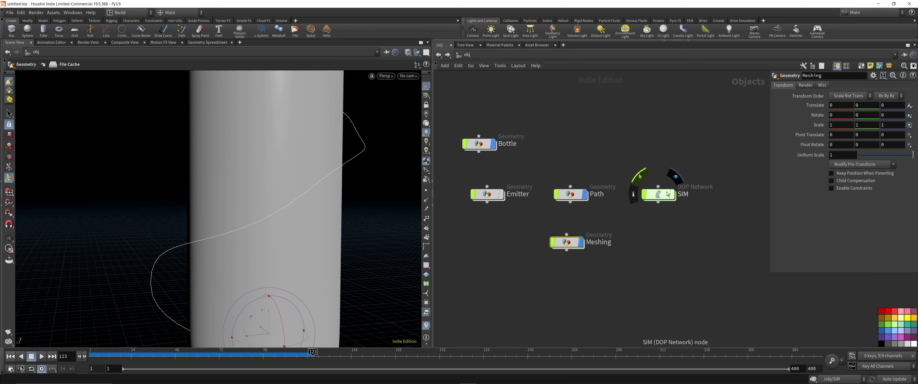
double_click(569, 244)
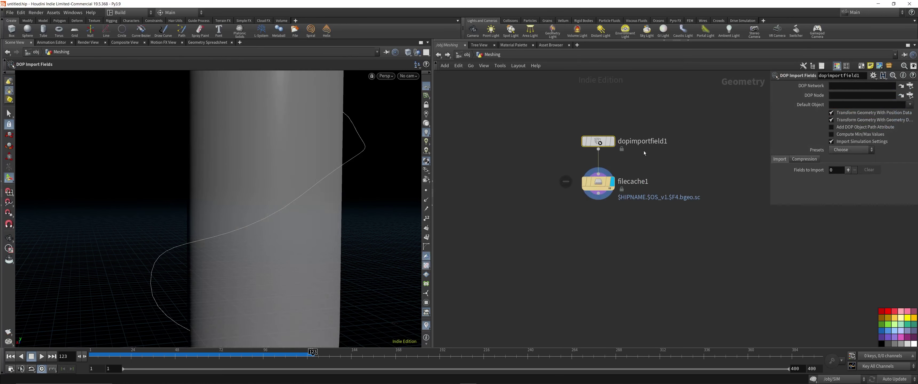
Step: Set dopimportfield1's DOP Network to /obj/SIM and Fields to Import to 1, and check the imported particles at frame 40
left_click(911, 86)
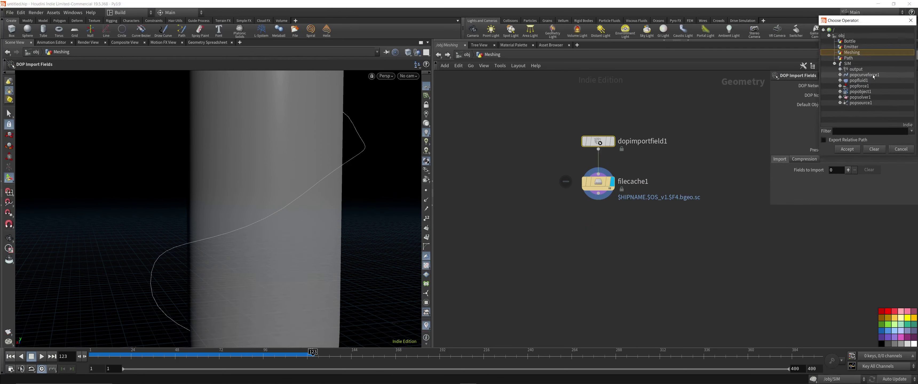
left_click(847, 65)
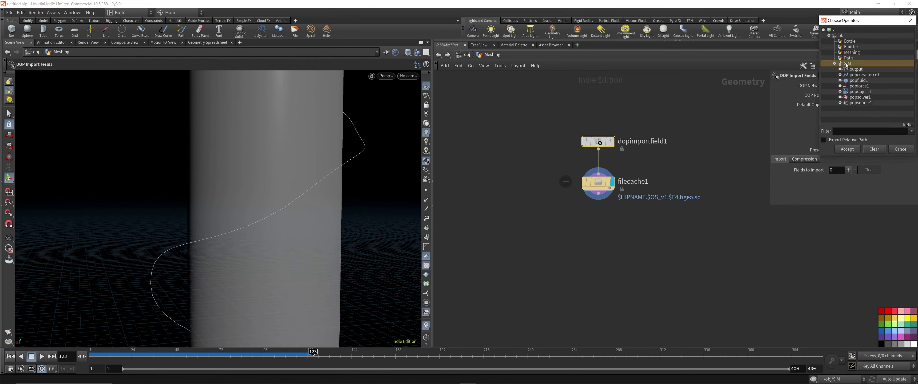
left_click(848, 149)
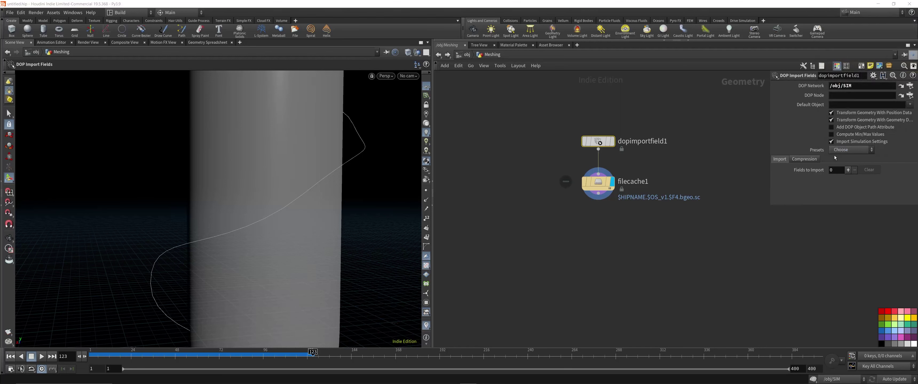
left_click(838, 171)
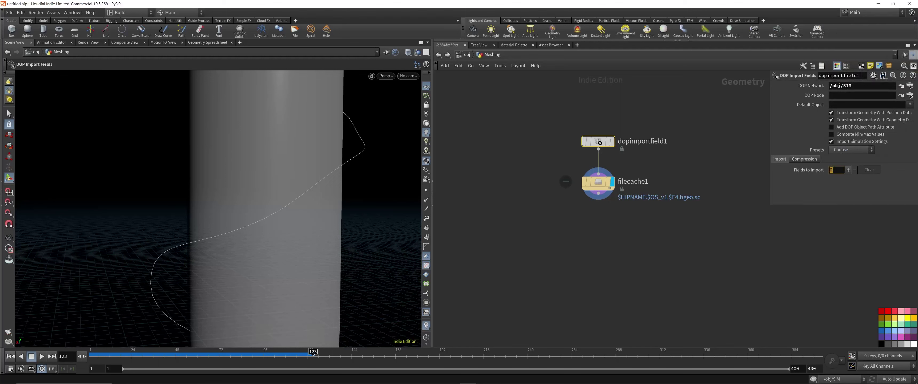
type("1")
key("Return")
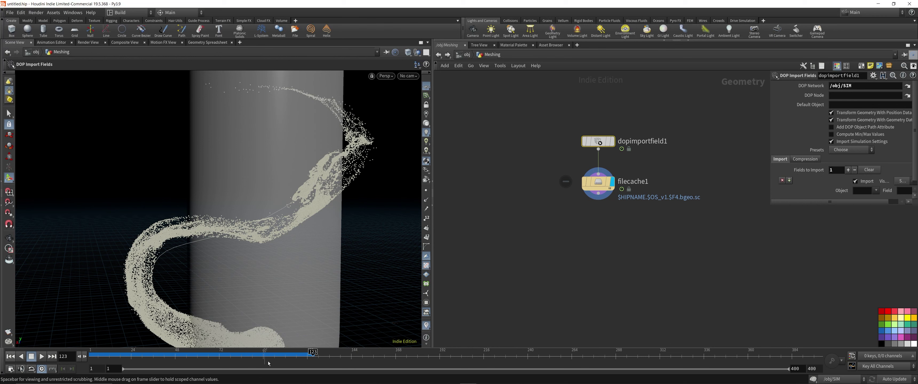
left_click_drag(285, 354, 161, 361)
Step: Switch to File Explorer and create a folder named FluidCache_tut in F:/CACHE_Delete/Fluids
left_click_drag(917, 85, 543, 73)
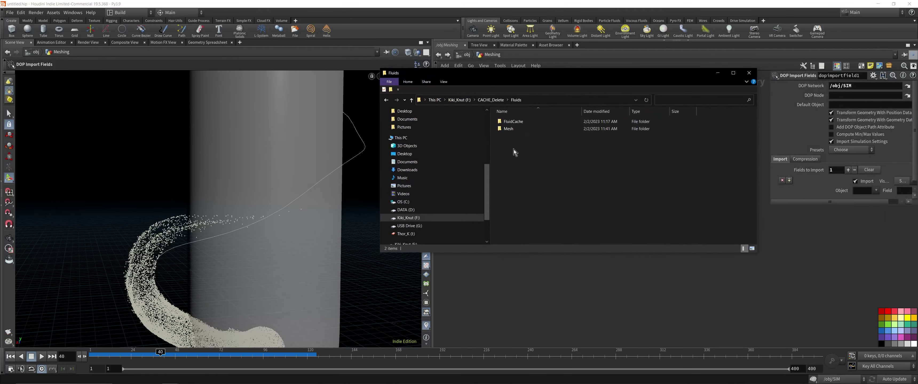
left_click_drag(533, 140, 481, 102)
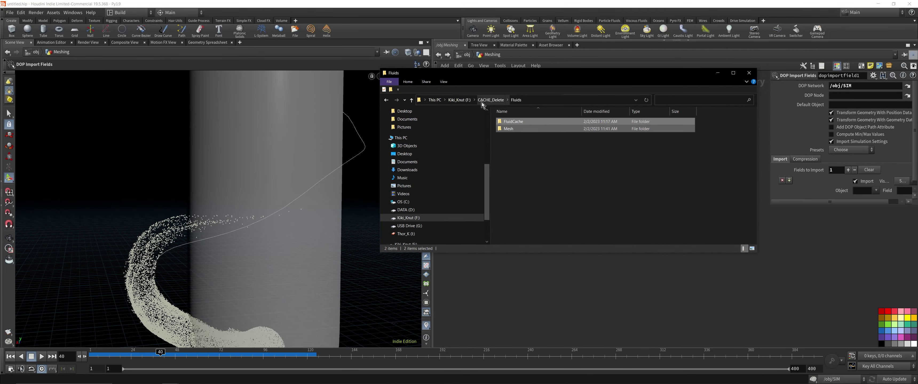
left_click(519, 154)
right_click(508, 149)
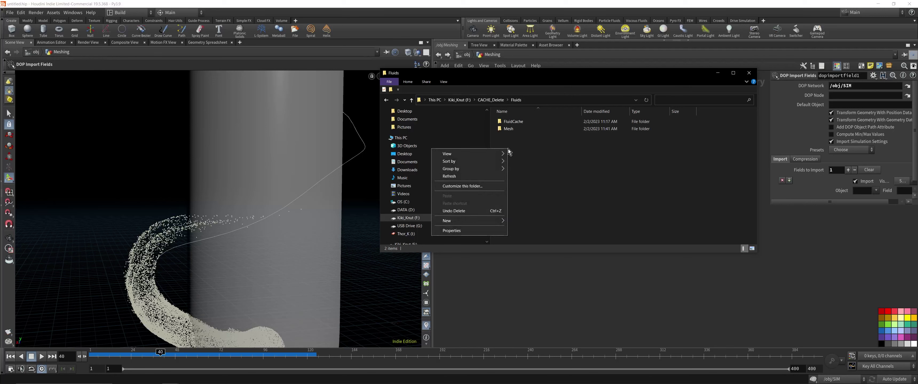
left_click(627, 202)
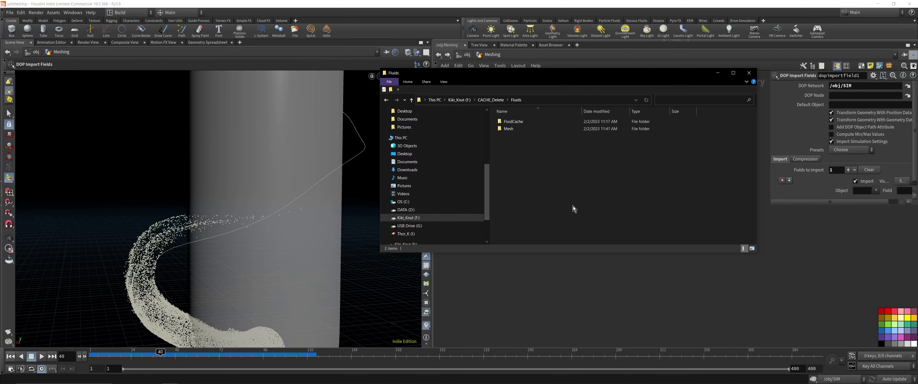
right_click(552, 176)
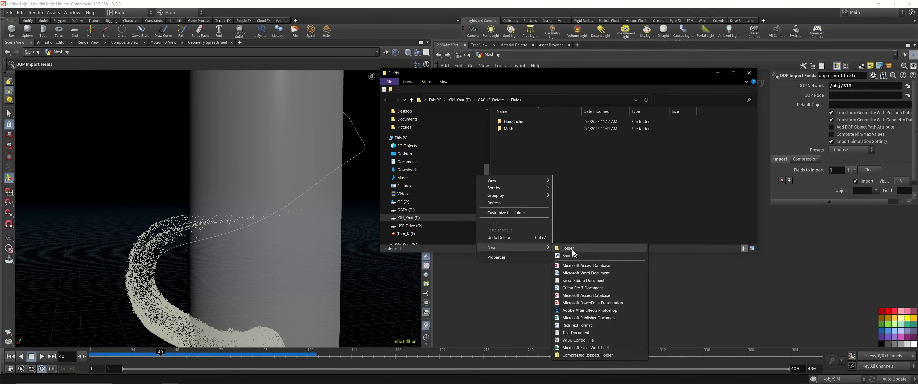
left_click(573, 250)
type("Fluid")
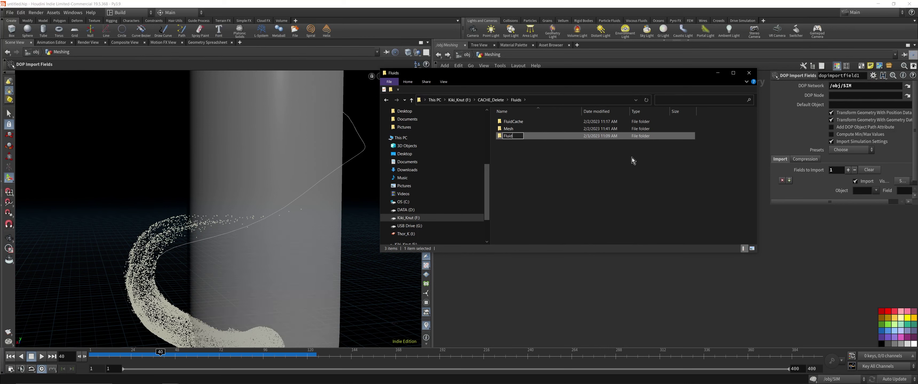
type("Cache_tut")
key("Return")
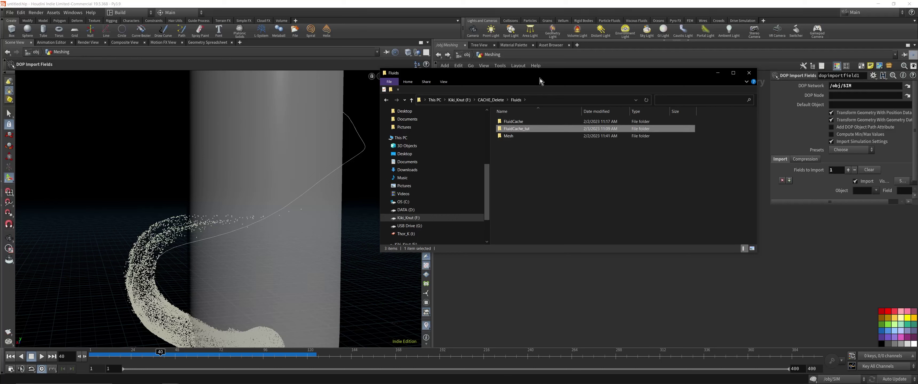
Step: Create a second folder named FluidMesh in the Fluids folder and return to Houdini
right_click(518, 159)
mouse_move(475, 231)
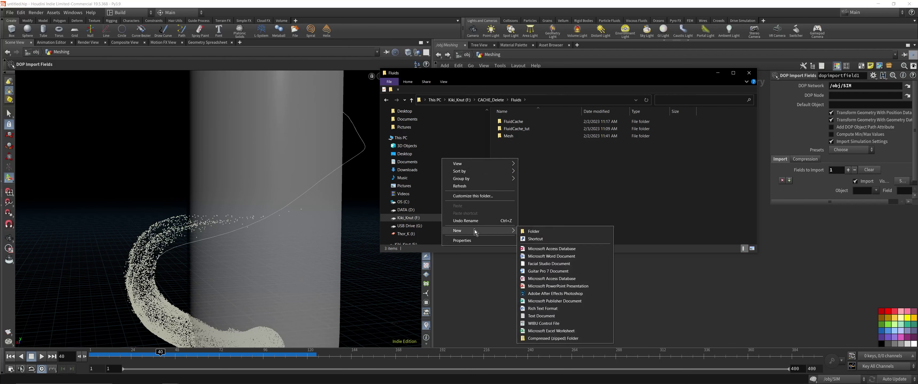
left_click(534, 231)
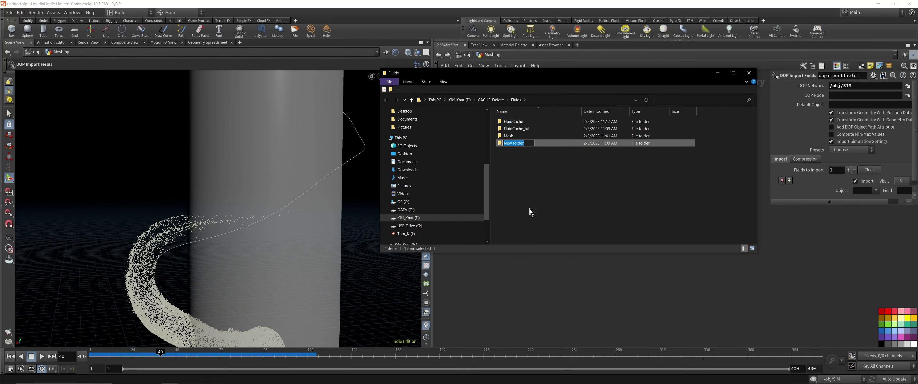
type("Flud")
key("BackSpace")
key("BackSpace")
type("idM")
key("Return")
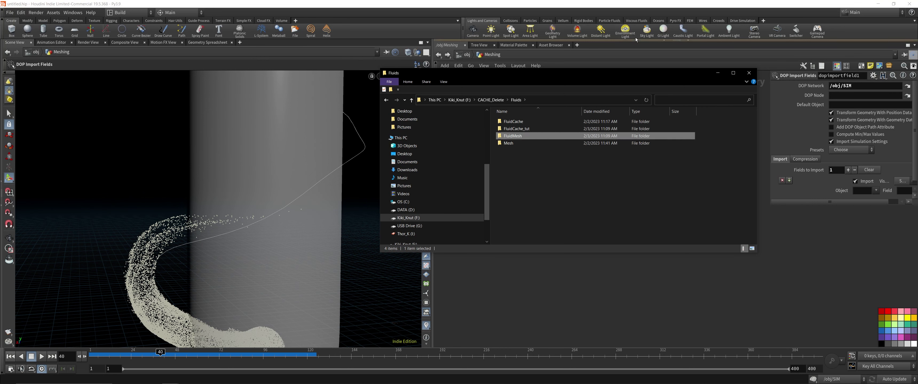
left_click(719, 75)
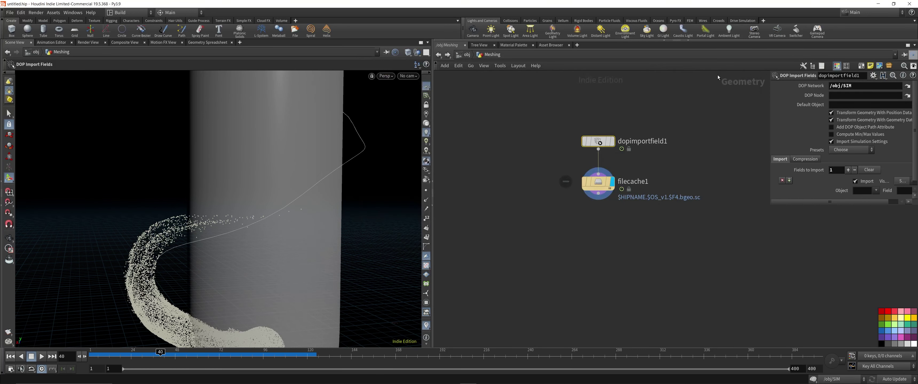
Step: Set filecache1's Base Folder to F:/CACHE_Delete/Fluids/FluidCache_tut/fluidPart and save frames 1 to 400 to disk
left_click(594, 181)
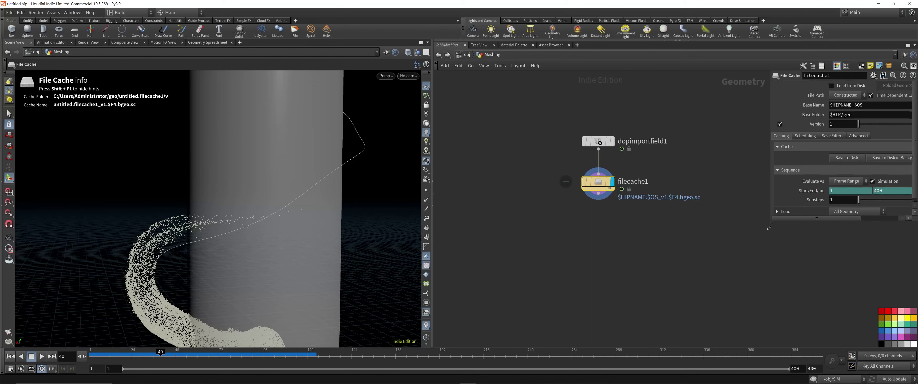
left_click_drag(771, 218, 673, 264)
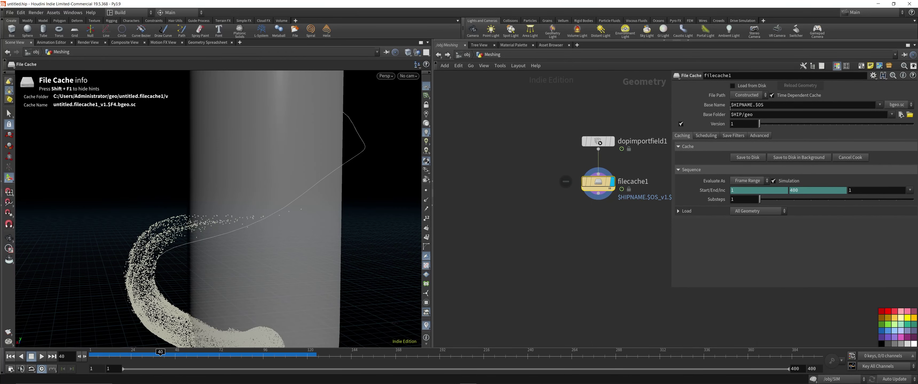
middle_click_drag(649, 111, 616, 109)
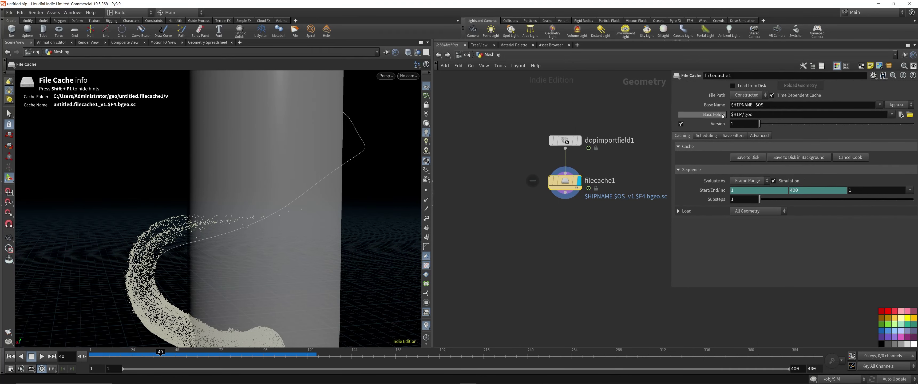
left_click(901, 115)
left_click(745, 51)
double_click(746, 51)
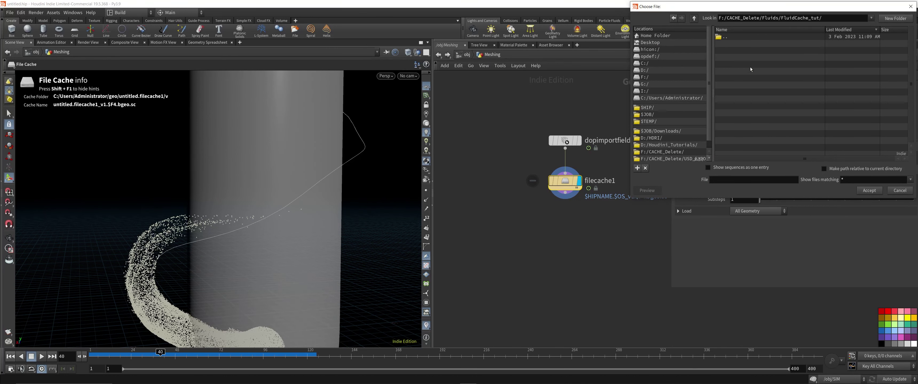
left_click(741, 179)
left_click_drag(754, 9, 519, 33)
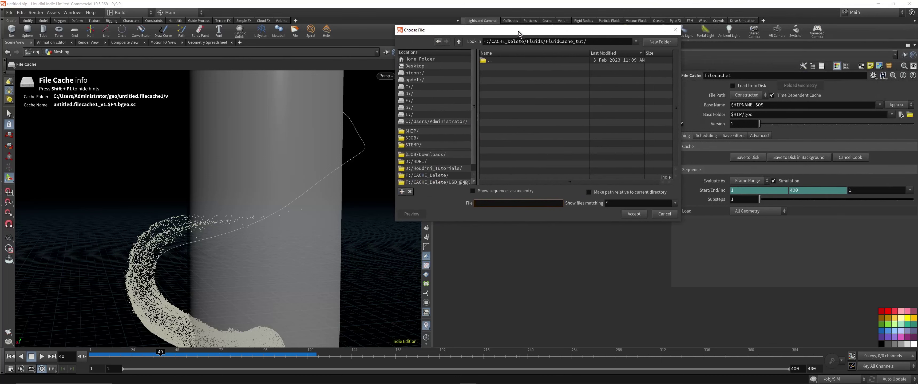
type("fluidPOart")
key("BackSpace")
key("BackSpace")
type("t")
left_click(634, 214)
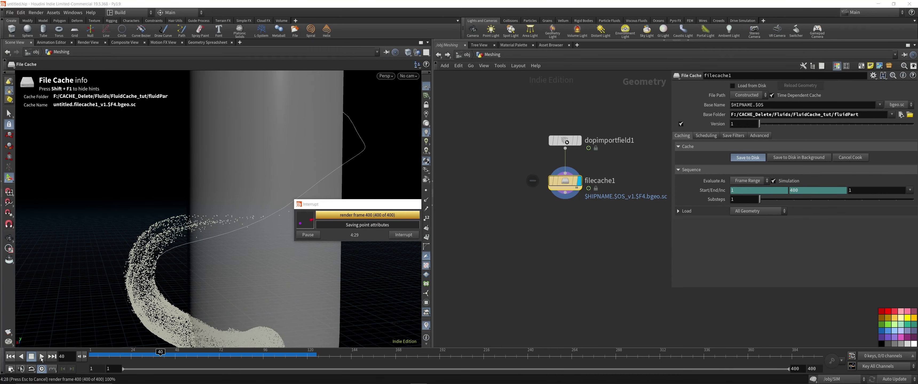
Step: Play back the cached particles around the bottle, stop, and inspect the stream at frame 218
left_click(42, 357)
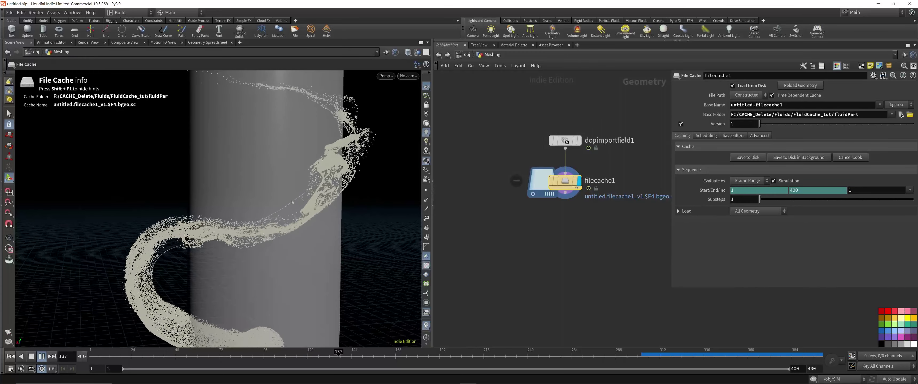
right_click_drag(376, 185, 285, 191, "alt")
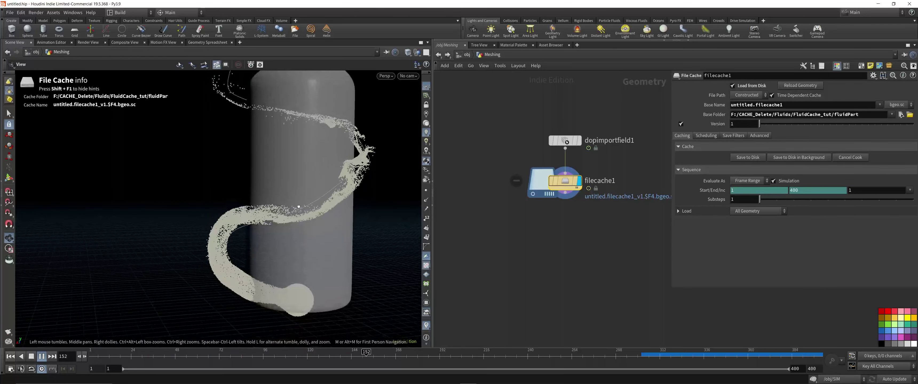
left_click_drag(298, 207, 313, 246, "alt")
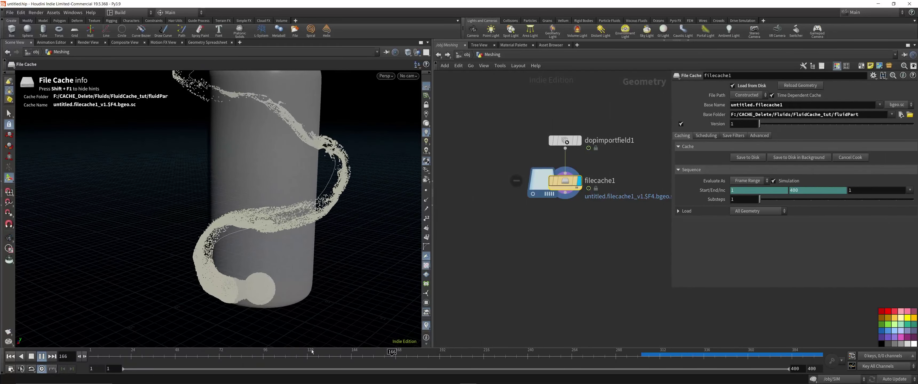
left_click(40, 359)
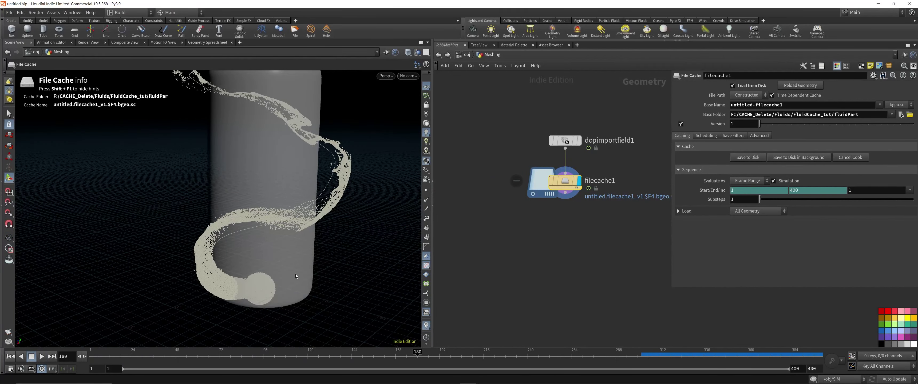
mouse_move(417, 357)
left_mouse_down()
mouse_move(363, 357)
mouse_move(486, 357)
left_mouse_up()
left_click_drag(271, 171, 269, 286, "alt")
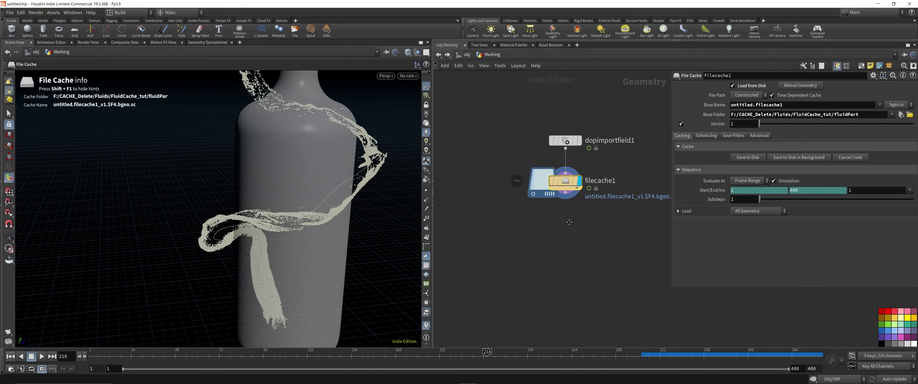
Step: Add a Particle Fluid Surface node below filecache1, connect filecache1 to its first input, and display the resulting mesh
middle_click_drag(571, 234, 562, 235)
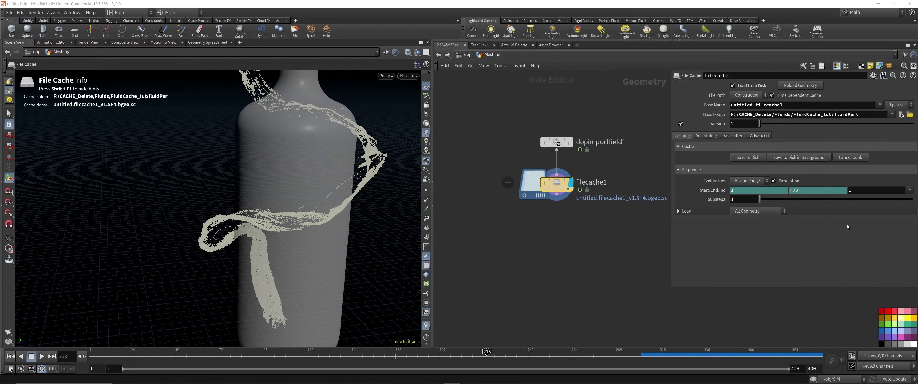
middle_click_drag(571, 232, 546, 235)
key("Tab")
mouse_move(518, 222)
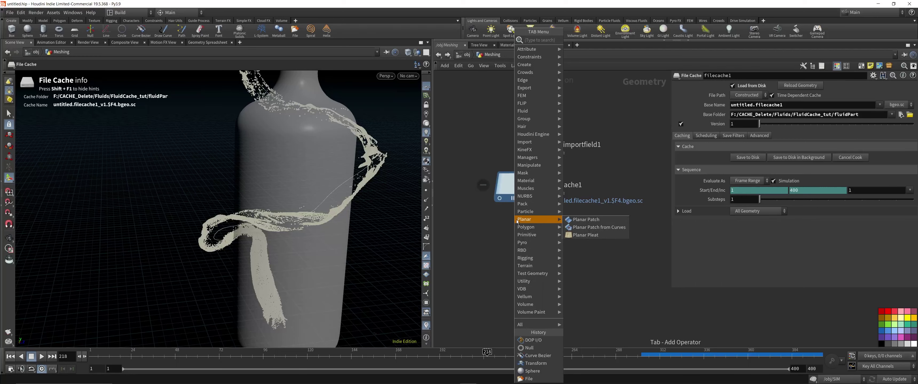
type("part")
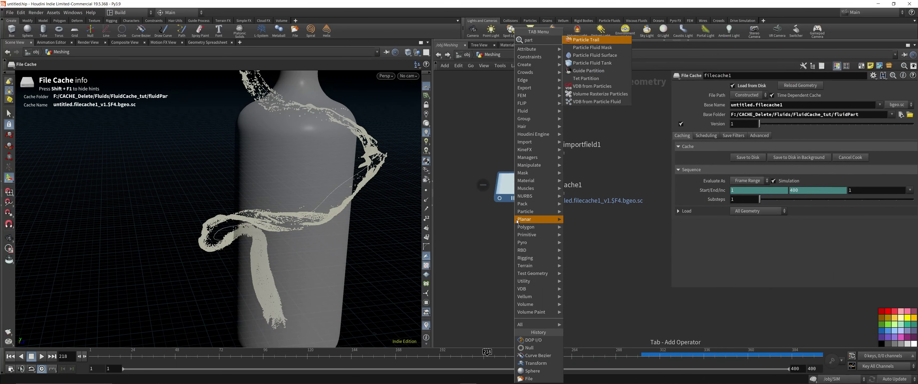
type("fl")
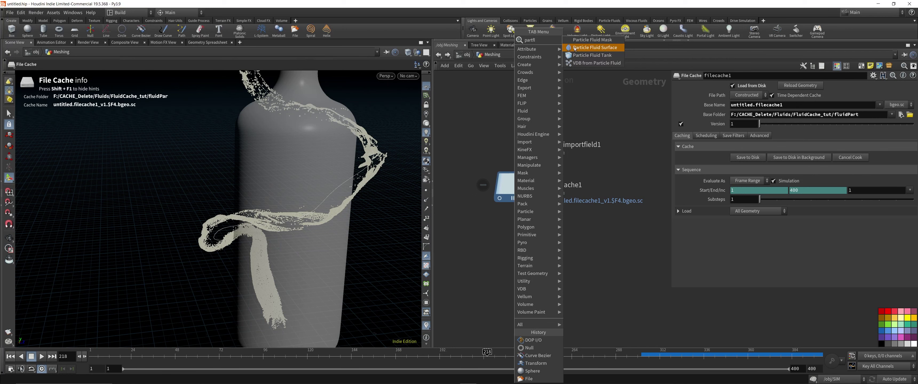
left_click(598, 47)
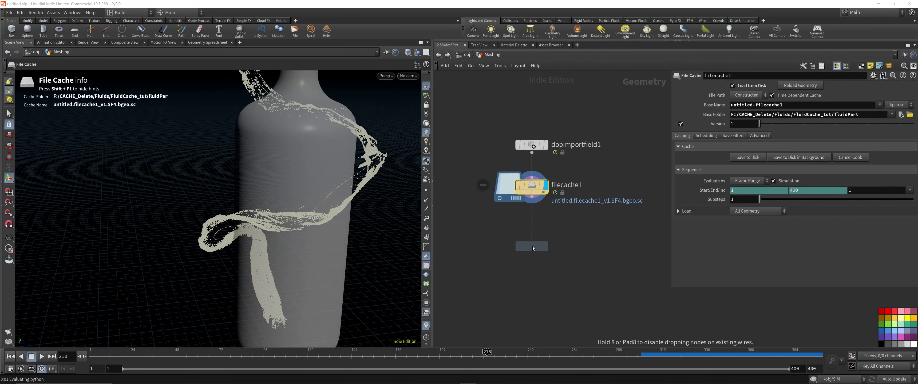
left_click(525, 239)
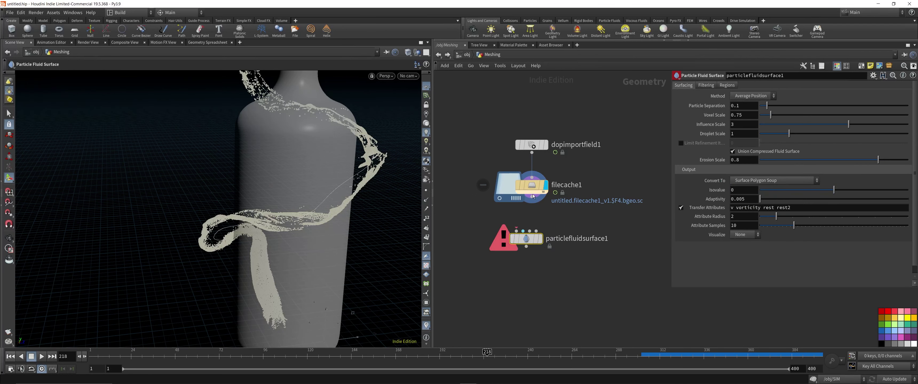
left_click_drag(532, 197, 526, 237)
left_click(540, 239)
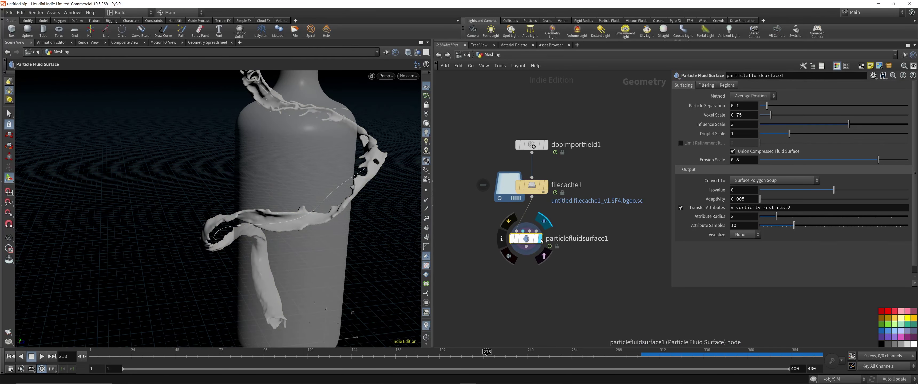
Step: Examine the fluid mesh along the whole bottle, advance to frame 228, and inspect the splashes close up at the neck
left_click_drag(405, 162, 194, 168)
middle_click_drag(195, 168, 197, 263)
middle_click_drag(563, 310, 548, 264)
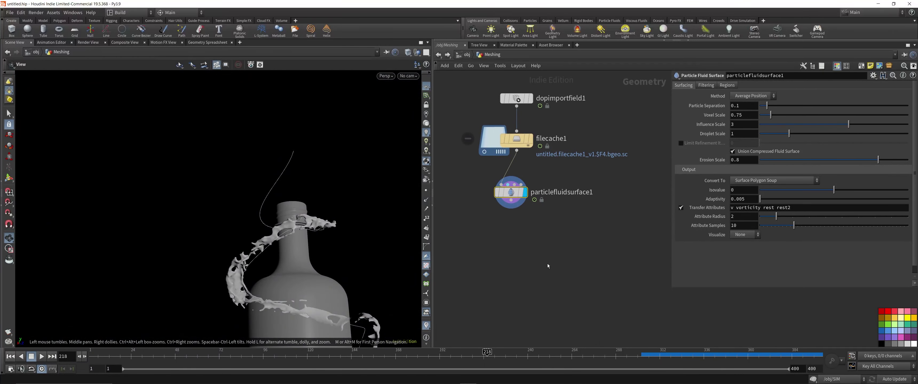
middle_click_drag(278, 308, 240, 240, "alt")
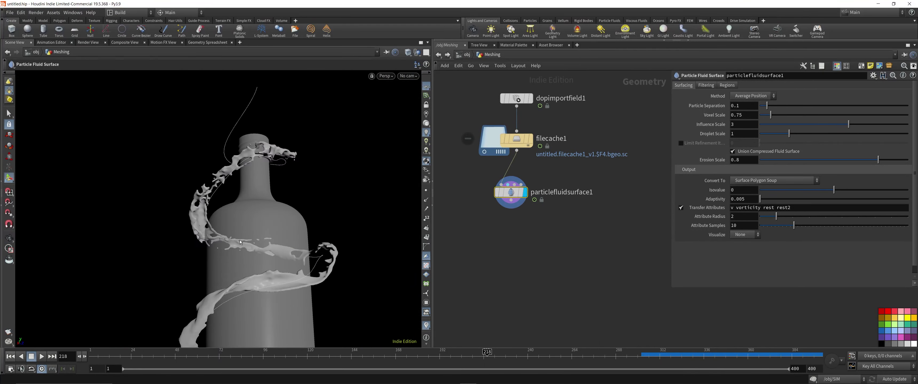
left_click_drag(240, 243, 249, 280, "alt")
middle_click_drag(248, 280, 249, 245, "alt")
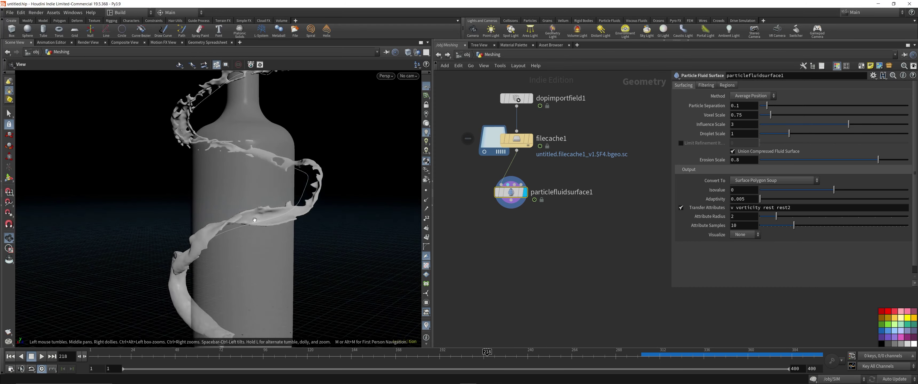
left_click_drag(249, 245, 265, 241, "alt")
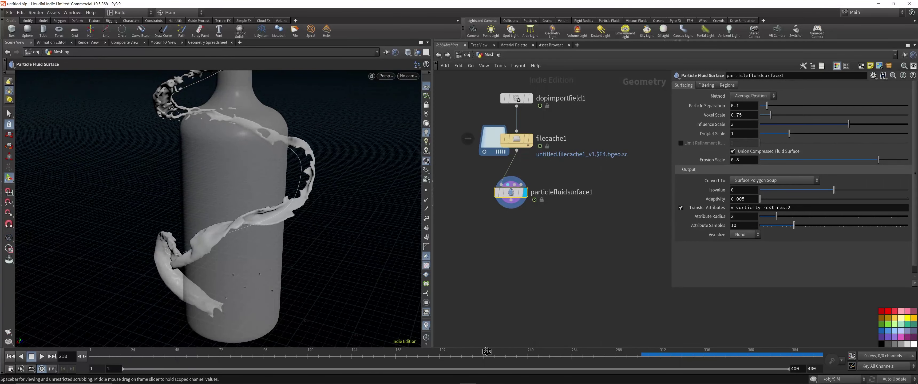
left_click_drag(456, 349, 507, 352)
left_click_drag(242, 214, 245, 196, "alt")
middle_click_drag(242, 196, 269, 221, "alt")
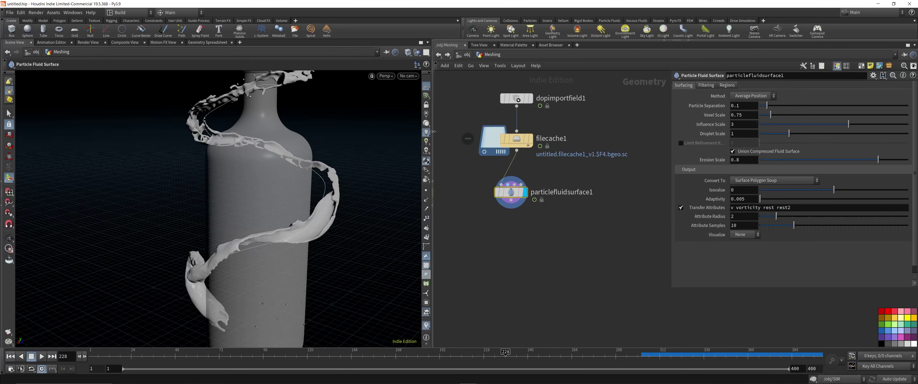
key("Escape")
left_click_drag(305, 189, 329, 158)
key("Return")
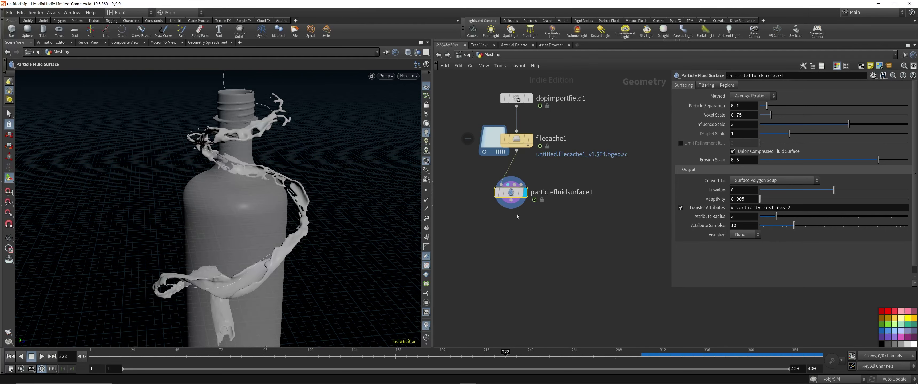
key("Escape")
middle_click_drag(272, 133, 270, 163)
right_click_drag(269, 167, 386, 168)
left_click_drag(336, 166, 328, 187)
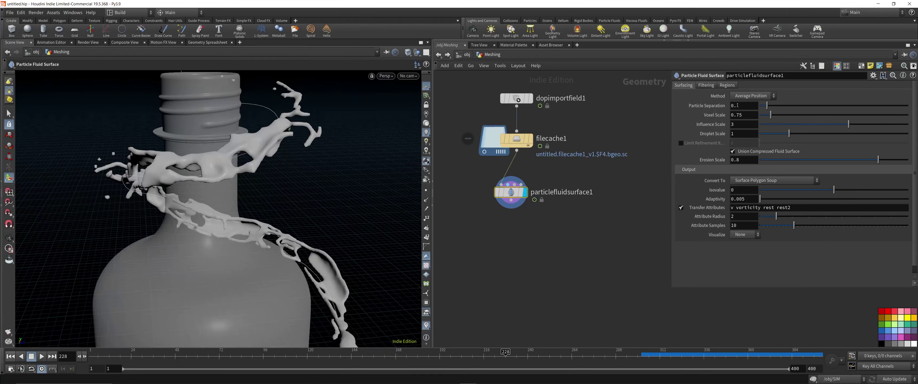
Step: Try a Particle Separation of 0.01 on particlefluidsurface1, check the mesh, and restore the value to 0.1
left_click(746, 104)
type("0")
key("Return")
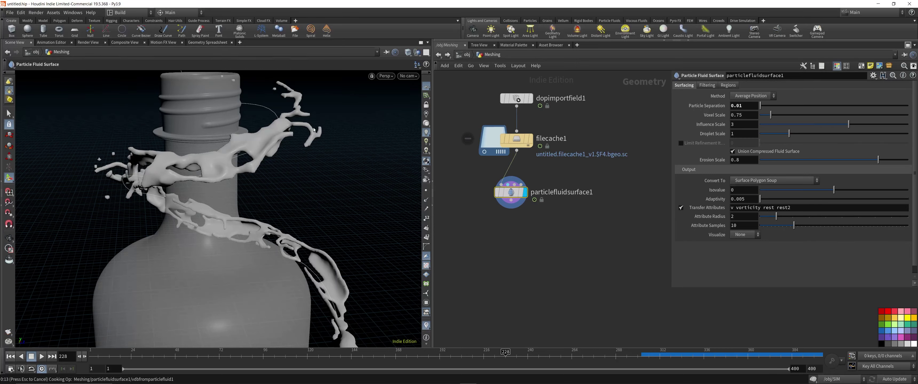
left_click_drag(318, 151, 210, 133, "alt")
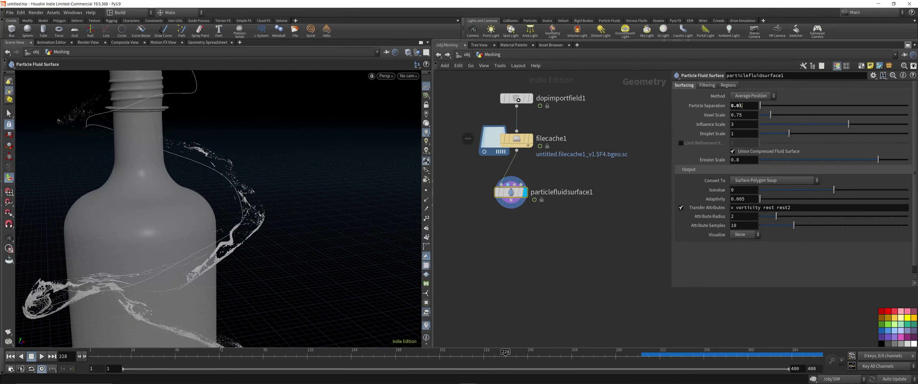
key("BackSpace")
Step: Try a Voxel Scale of 1.6 on particlefluidsurface1, and settle on a Voxel Scale of 1
left_click(745, 114)
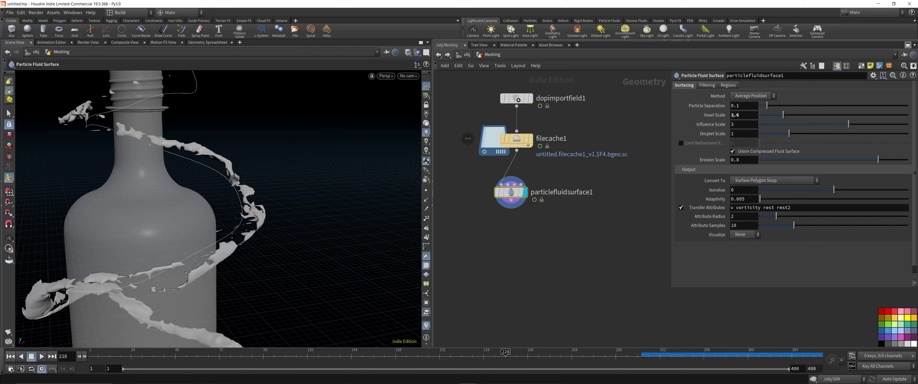
left_click_drag(743, 116, 729, 116)
type("1")
key("Return")
Step: Try a Droplet Scale of 2, inspect the mesh near the bottle's neck, and undo the change
left_click(738, 124)
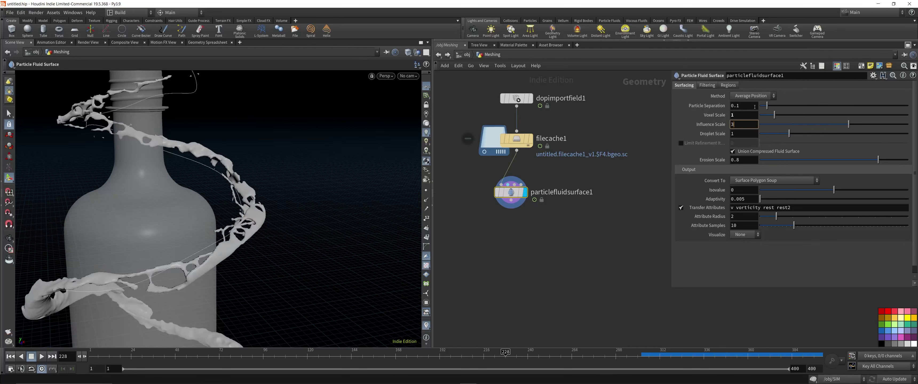
key("Tab")
type("2")
key("Return")
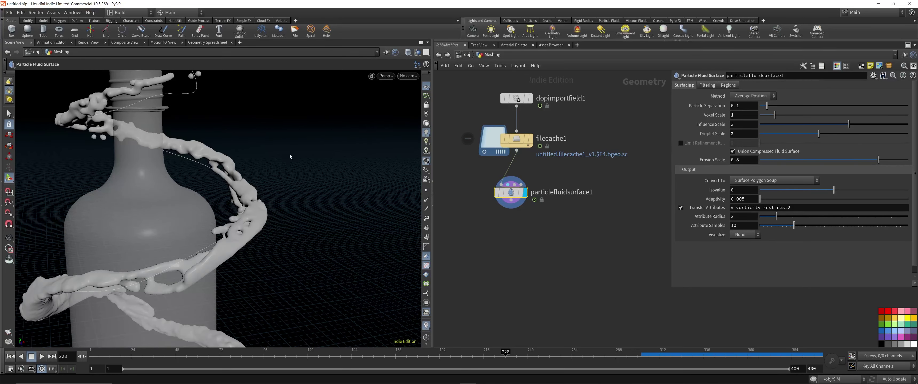
key("Escape")
left_click_drag(228, 145, 249, 149)
scroll(262, 148, "up", 5)
key("ctrl+z")
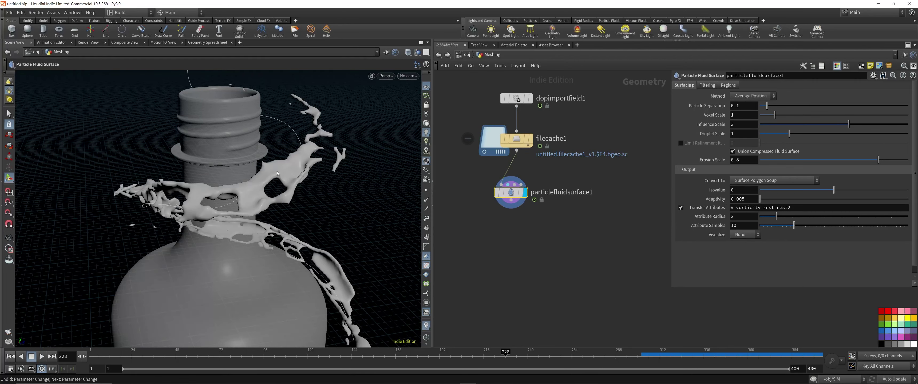
Step: Add a second File Cache node connected below particlefluidsurface1 and display its output
left_click_drag(252, 162, 289, 145, "alt")
right_click_drag(289, 146, 246, 171, "alt")
left_click_drag(246, 171, 228, 167, "alt")
key("Tab")
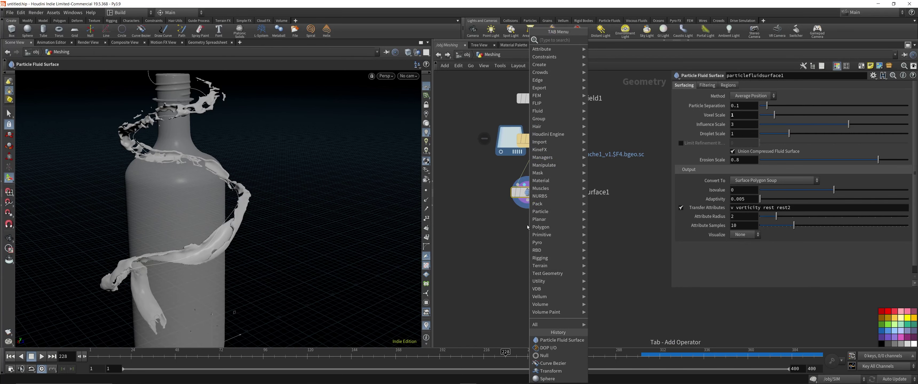
type("cach")
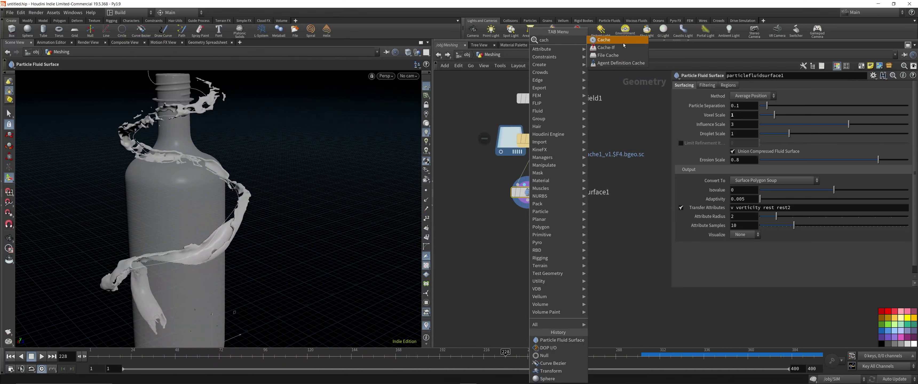
left_click(623, 60)
left_click(529, 235)
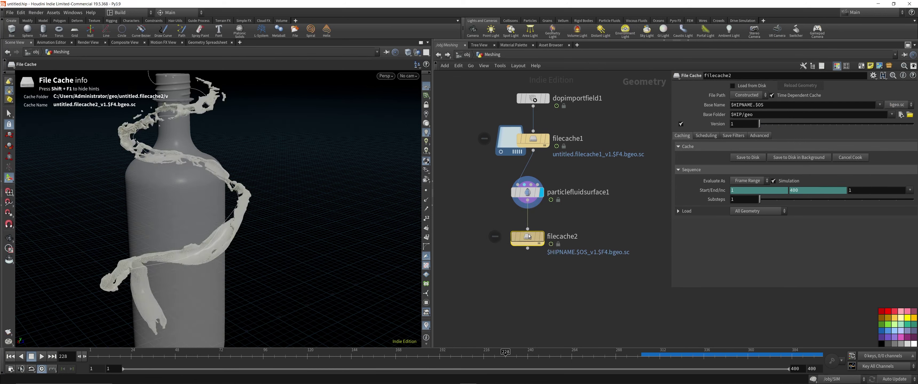
left_click(542, 237)
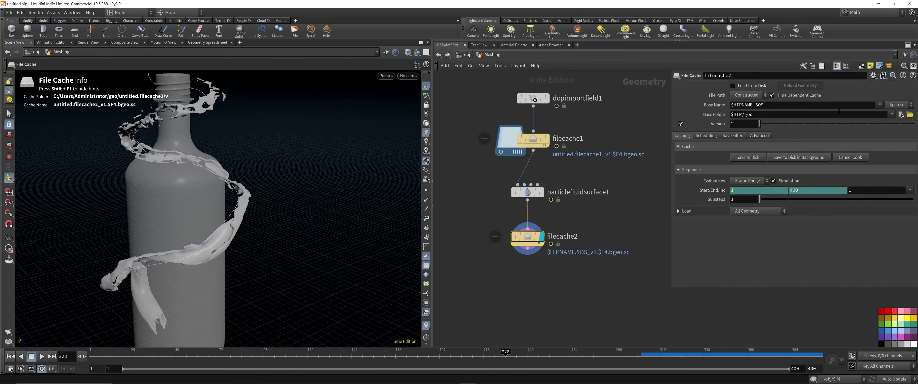
Step: Set filecache2's base folder to F:/CACHE_Delete/Fluids/FluidMesh/fluid.abc
left_click(901, 115)
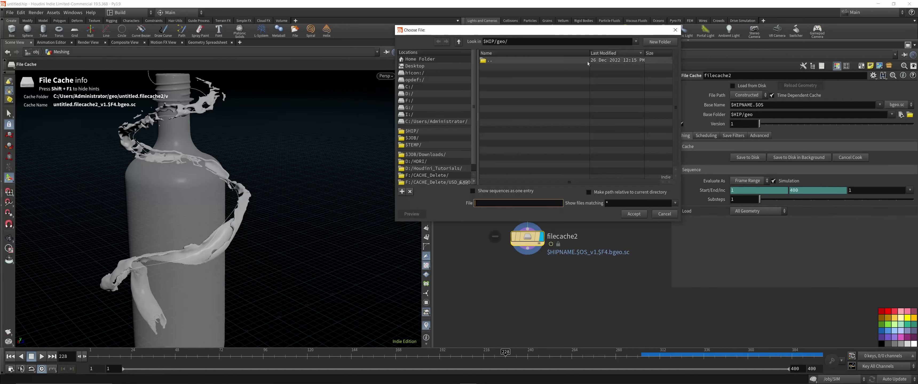
left_click(419, 100)
left_click(503, 88)
left_click(507, 88)
left_click(506, 74)
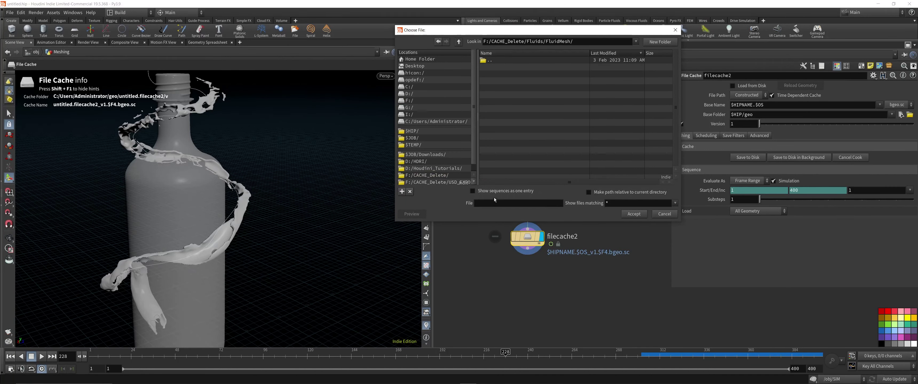
left_click(495, 203)
type("fluid.abc")
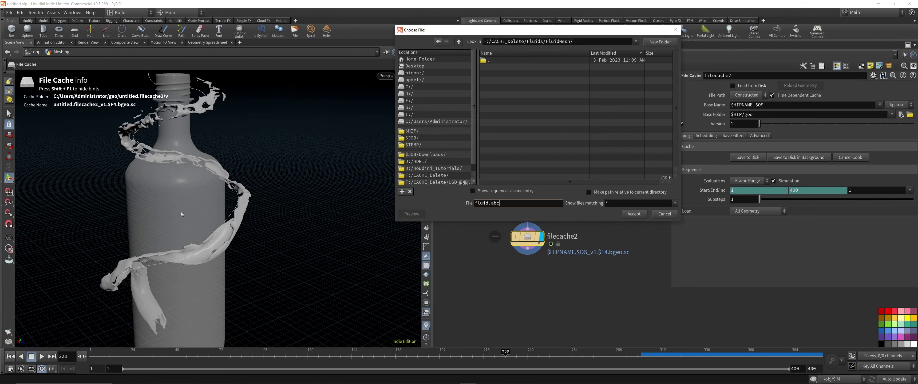
left_click(633, 214)
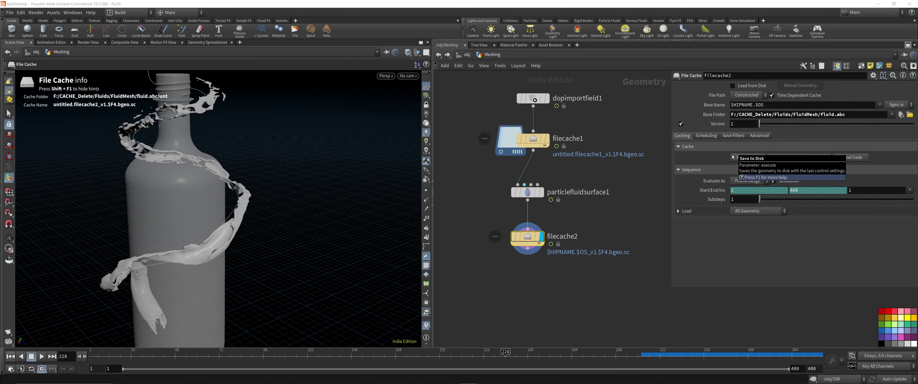
Step: Save filecache2's mesh sequence to disk and play back the cached fluid around the bottle
left_click(748, 159)
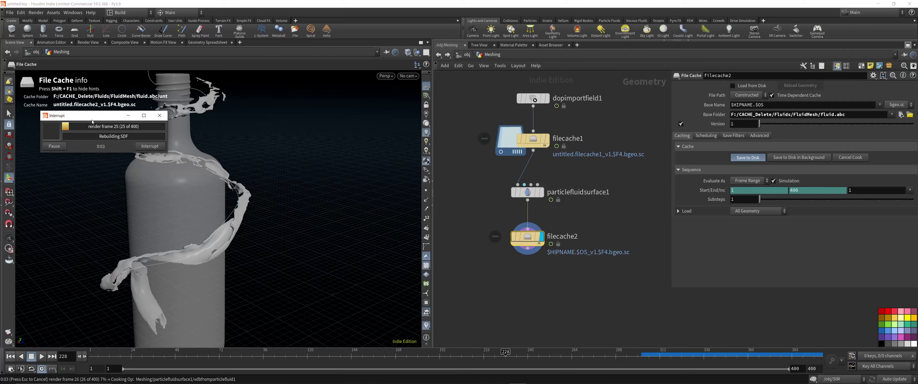
left_click_drag(90, 115, 341, 86)
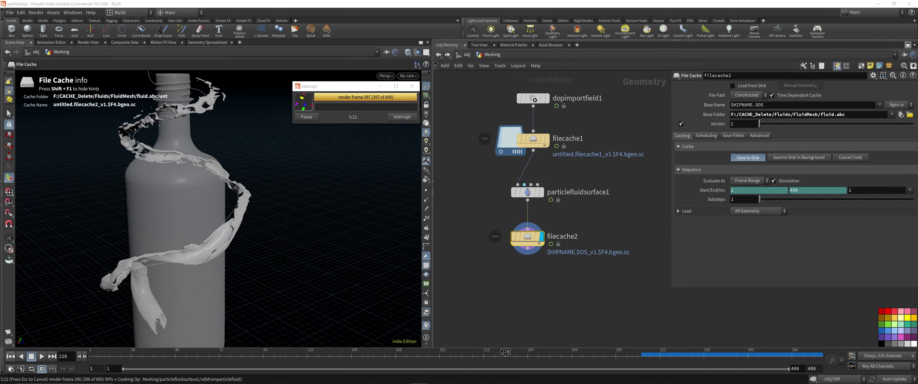
left_click_drag(506, 352, 369, 335)
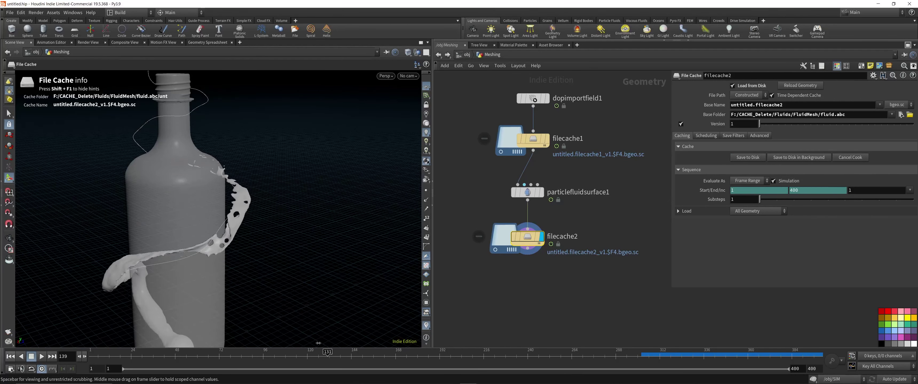
left_click(42, 356)
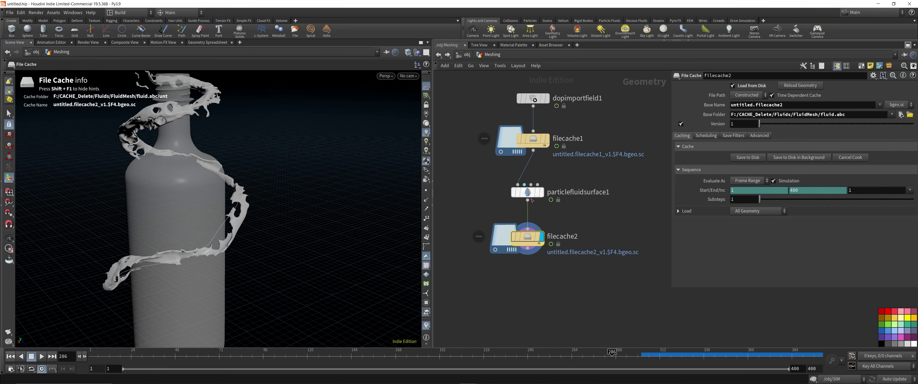
Step: Add a ROP Alembic Output node below filecache2 and connect filecache2's output to it
key("Tab")
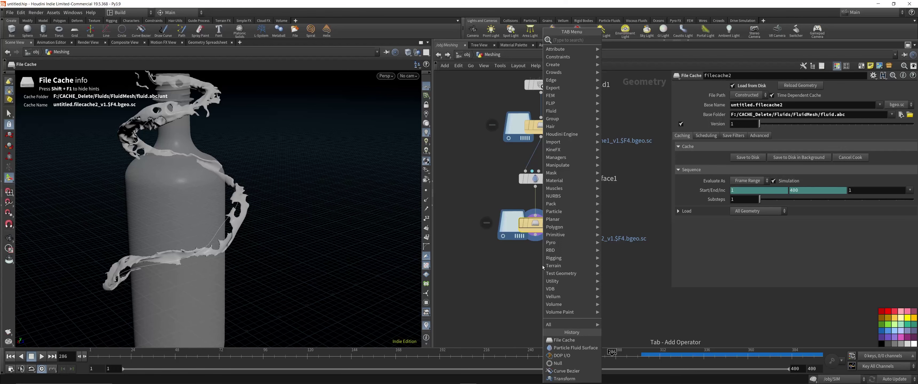
type("ale")
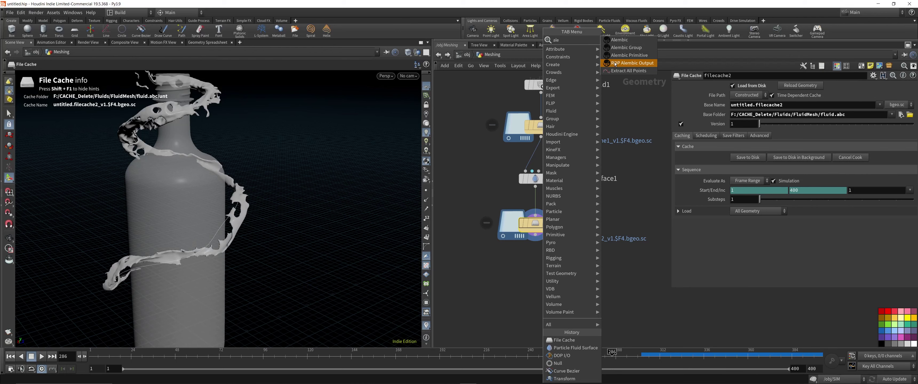
left_click(628, 63)
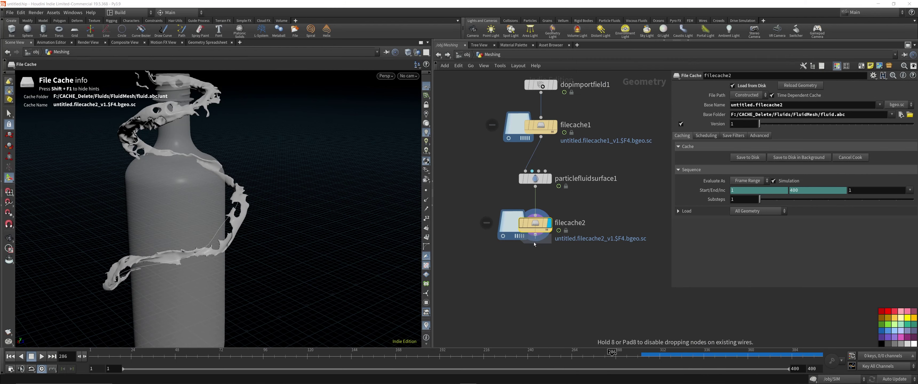
left_click(533, 273)
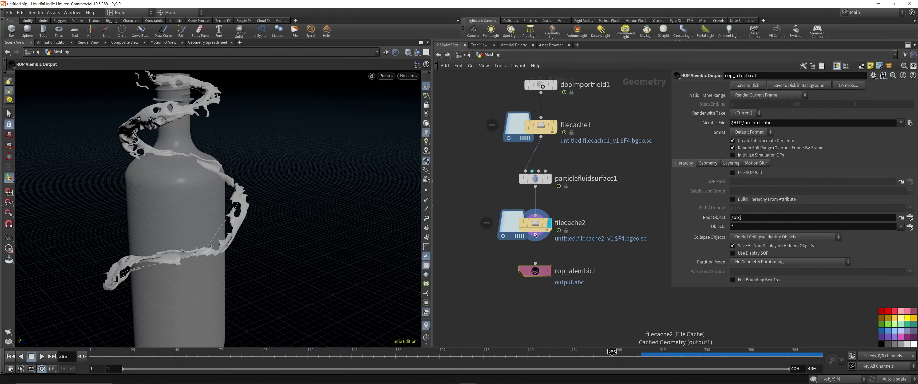
left_click(535, 235)
left_click(536, 264)
left_click(551, 252)
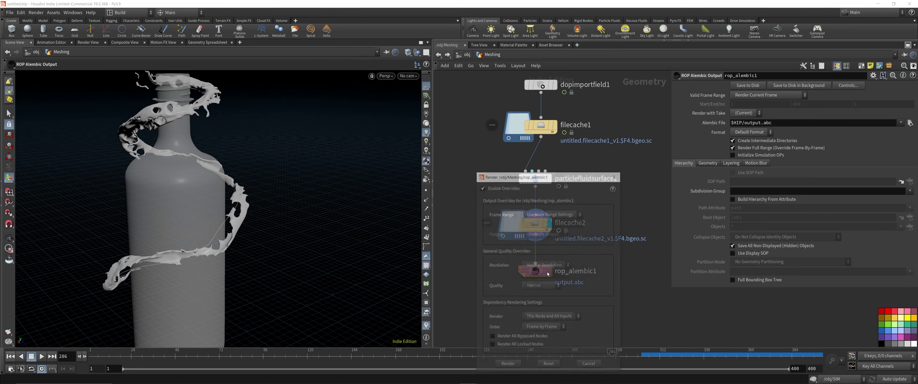
left_click(616, 175)
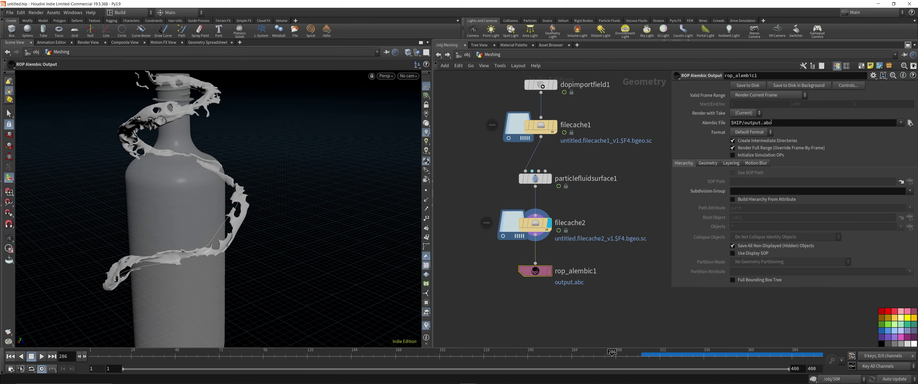
Step: Set rop_alembic1's Alembic file to F:/CACHE_Delete/Alembic/fluidTUT.abc
left_click(911, 123)
left_click(427, 175)
double_click(497, 67)
left_click(488, 203)
type("fl")
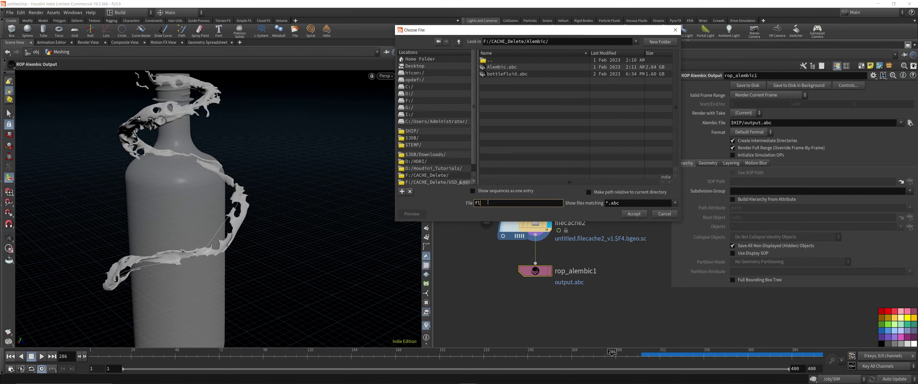
type("uid")
type("c")
left_click(631, 213)
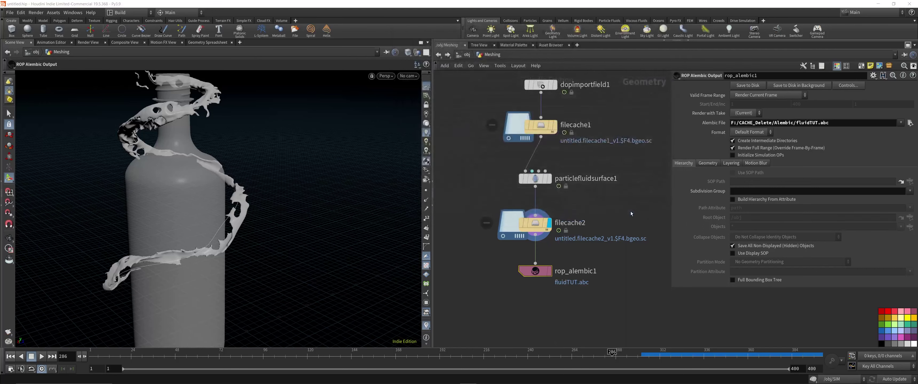
Step: Set rop_alembic1's valid frame range to Render Frame Range and save the Alembic to disk
left_click(768, 95)
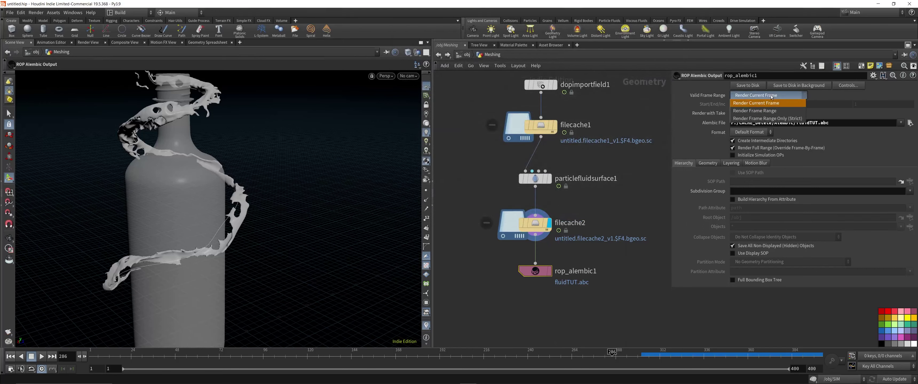
left_click(772, 111)
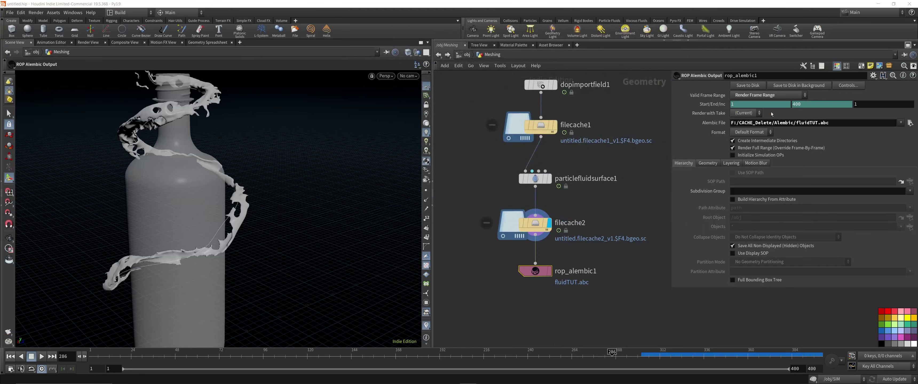
left_click(746, 86)
Step: Switch to Maya and view the scene containing the bottle
mouse_move(698, 383)
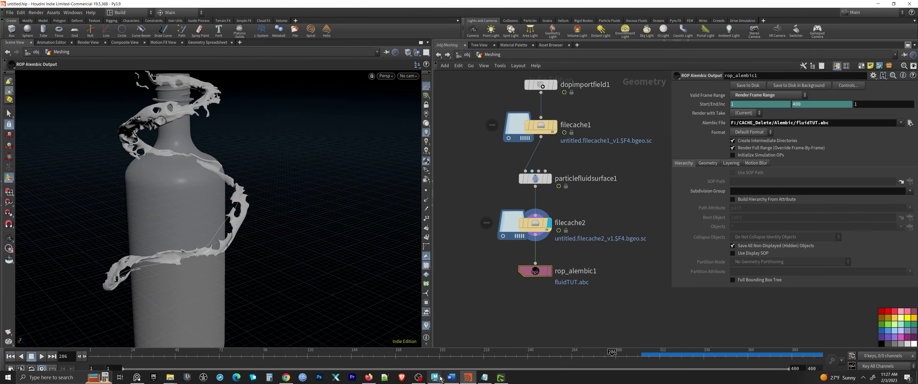
mouse_move(441, 378)
left_click(474, 352)
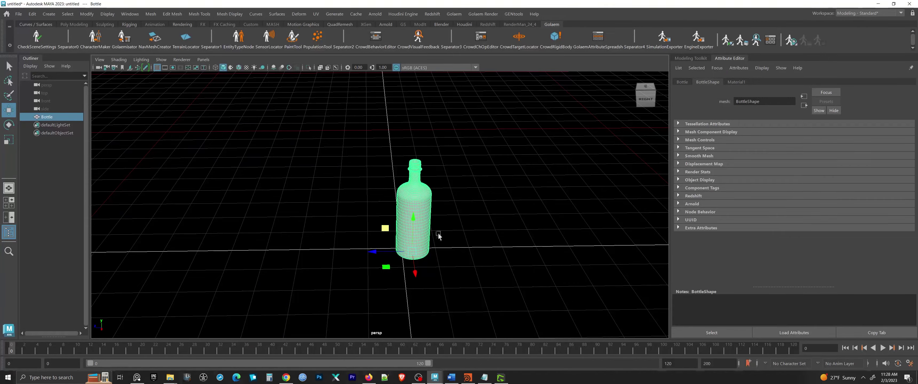
left_click_drag(426, 238, 330, 207, "alt")
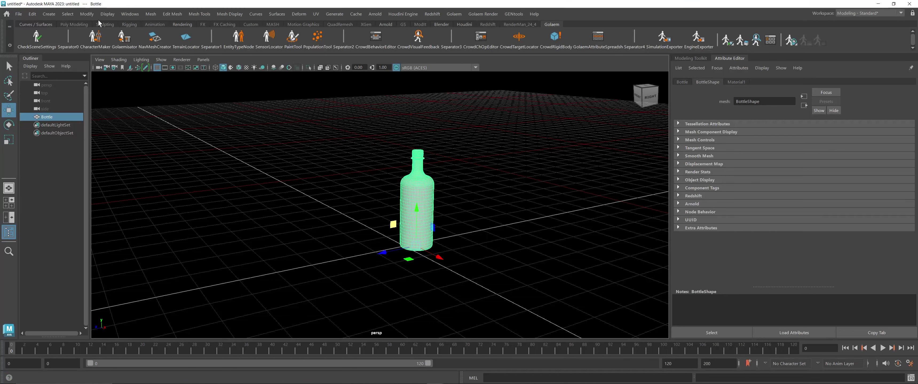
Step: Import the Alembic cache fluidTUT.abc from F:/CACHE_Delete/Alembic into the bottle scene
left_click(356, 13)
mouse_move(378, 30)
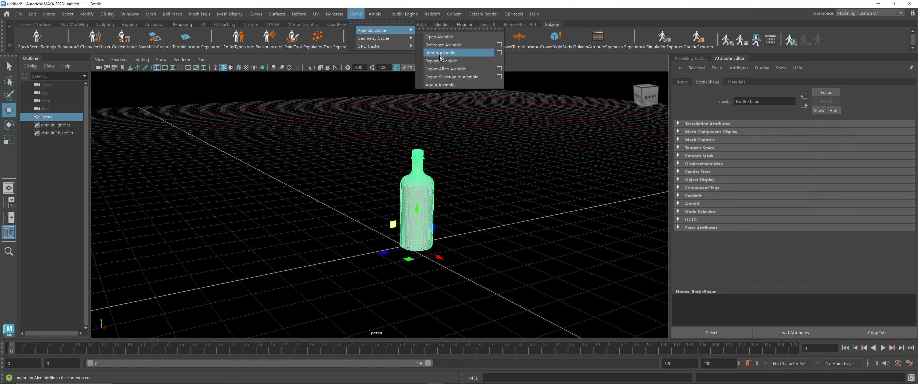
left_click(455, 56)
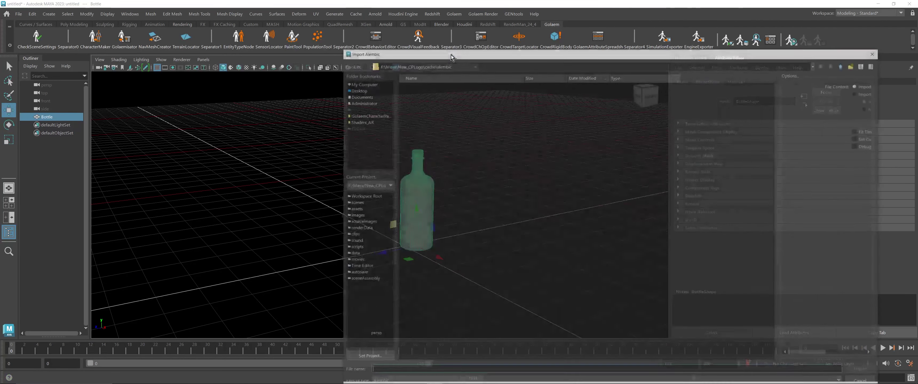
left_click(370, 83)
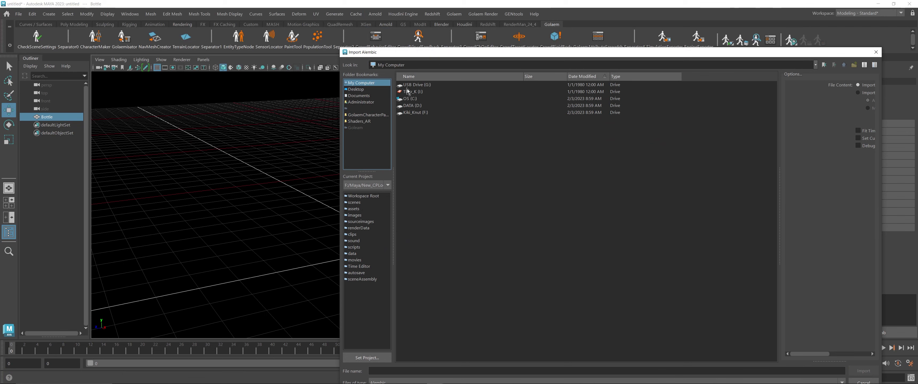
double_click(415, 113)
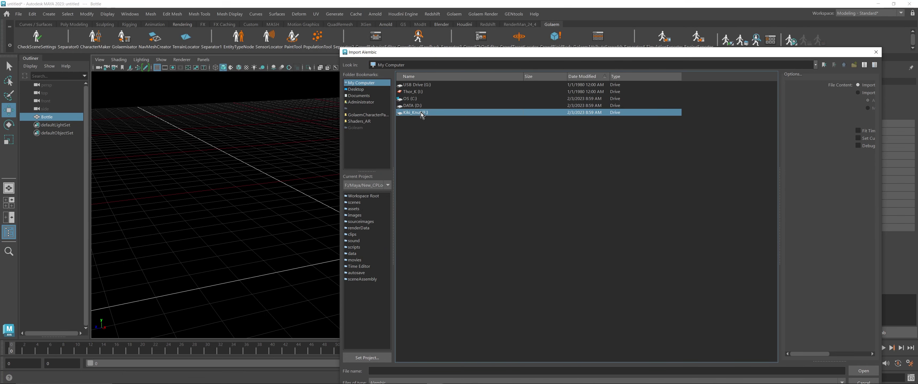
left_click(427, 76)
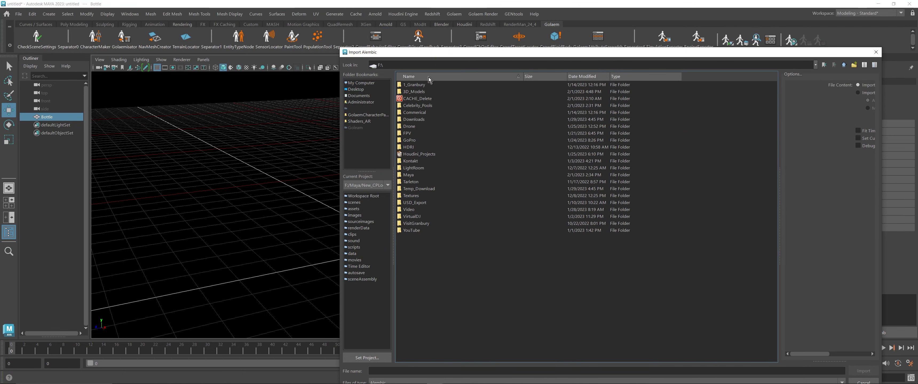
double_click(428, 99)
double_click(420, 86)
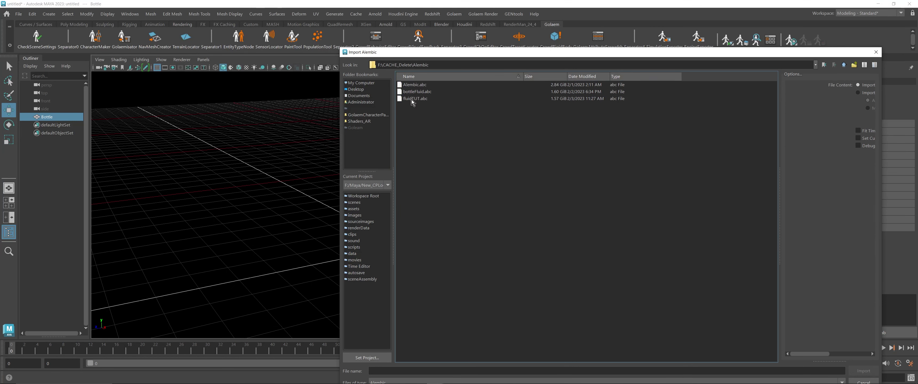
double_click(414, 98)
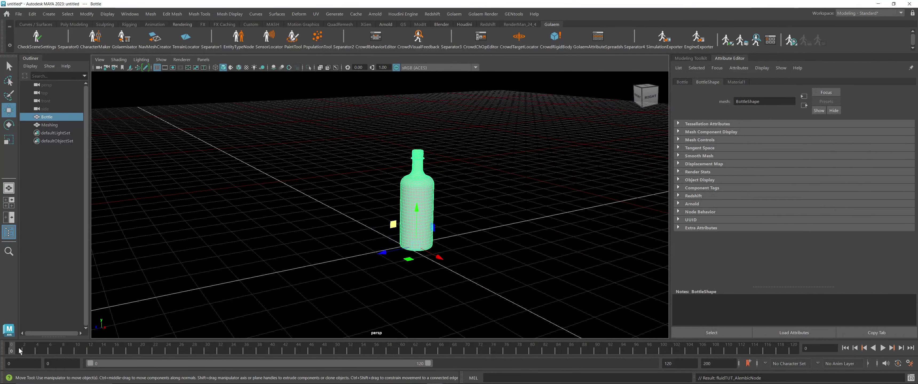
Step: Play back the imported fluid, and extend the animation and playback range to end at frame 400
key("alt+v")
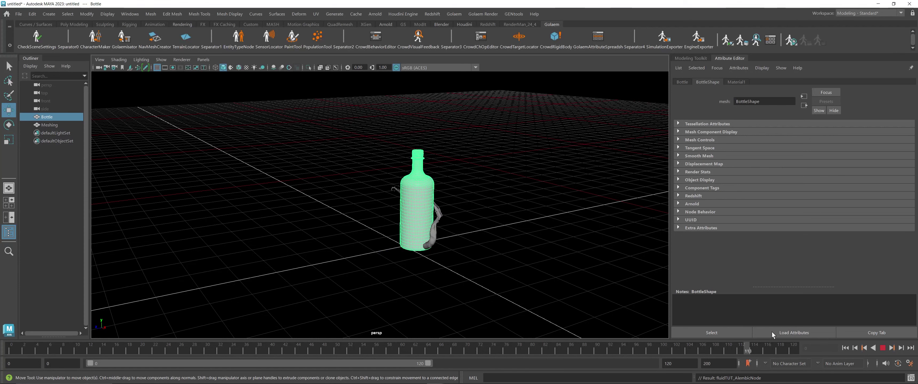
left_click(707, 363)
type("00")
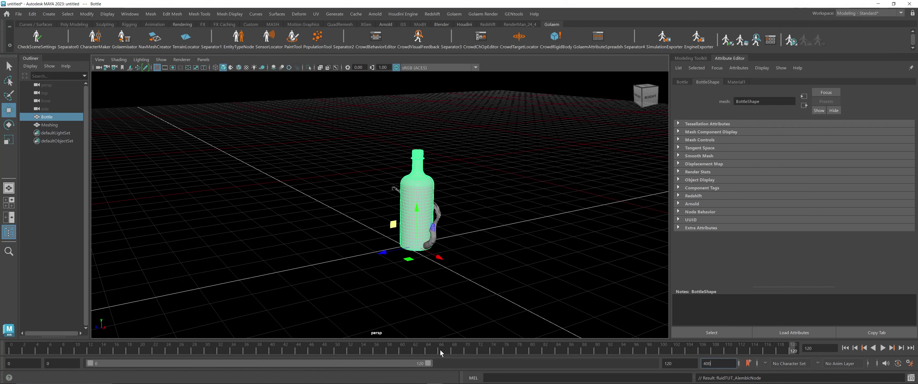
key("Return")
left_click_drag(258, 364, 651, 364)
Step: Examine the imported fluid mesh around the bottle up close from the back, scrubbing to frame 243
left_click_drag(534, 246, 399, 214, "alt")
right_click_drag(367, 216, 420, 215, "alt")
middle_click_drag(420, 216, 453, 211, "alt")
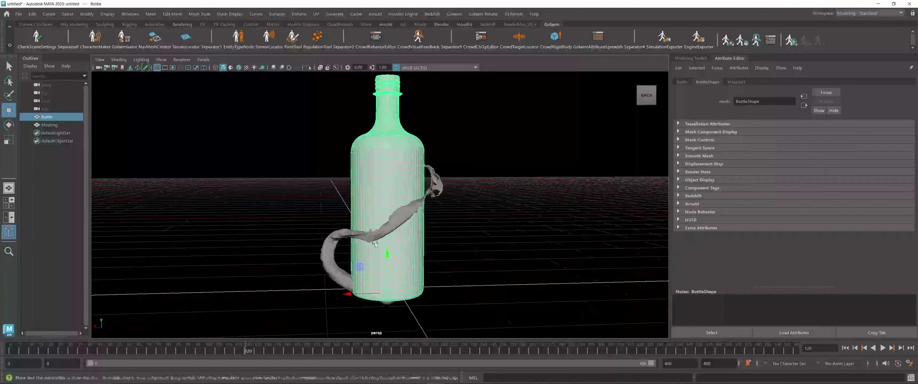
left_click_drag(251, 352, 489, 352)
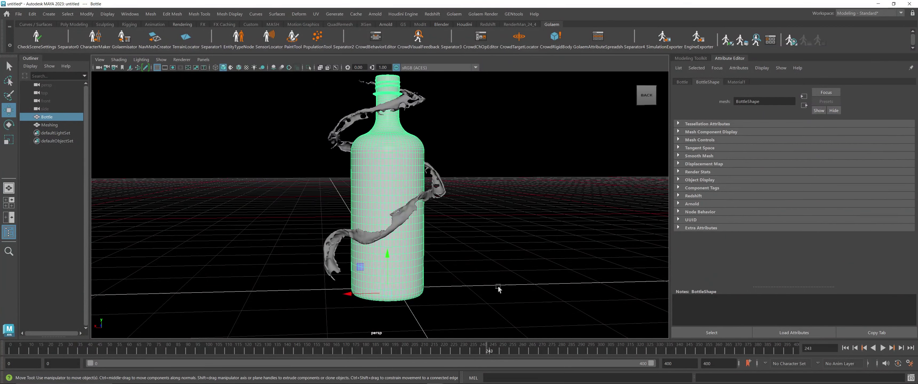
left_click_drag(477, 251, 482, 251, "alt")
right_click_drag(483, 251, 471, 250, "alt")
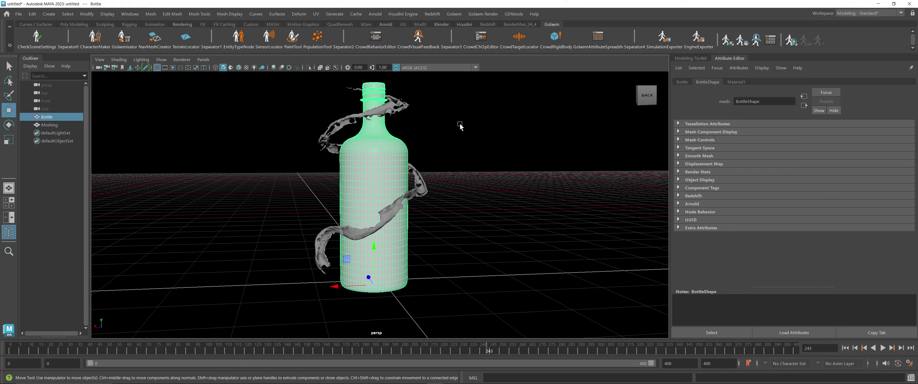
Step: Assign a new Arnold aiStandardSurface material to the bottle
left_click(497, 177)
left_click(371, 161)
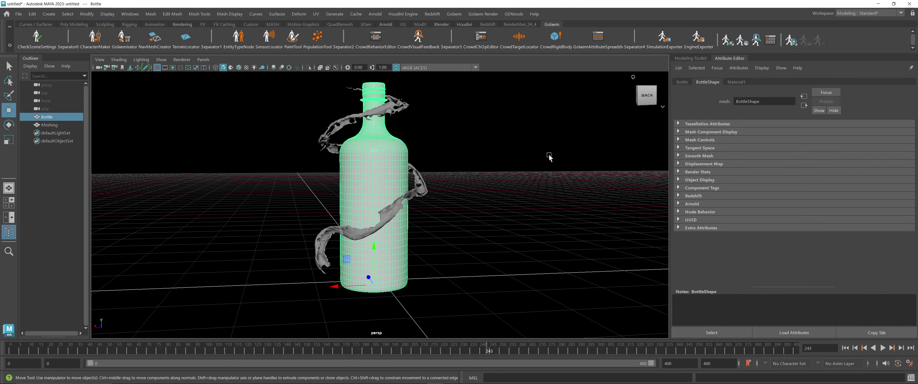
right_click(363, 150)
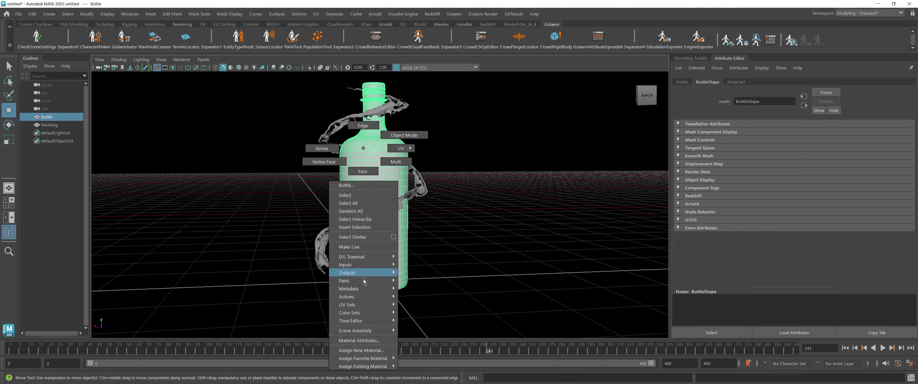
left_click(360, 350)
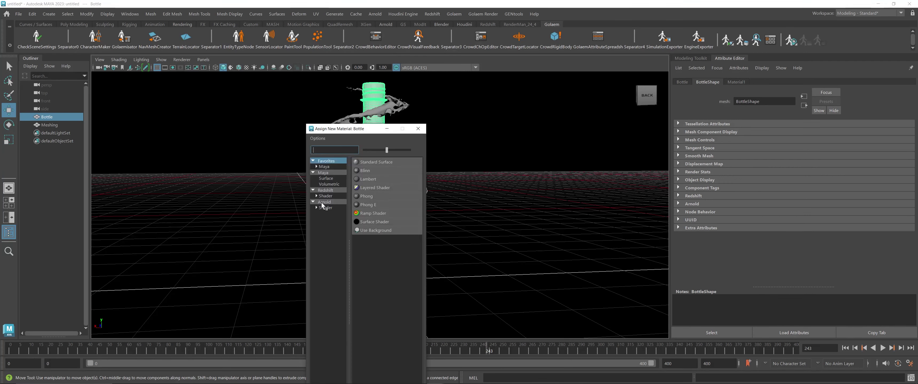
left_click(328, 203)
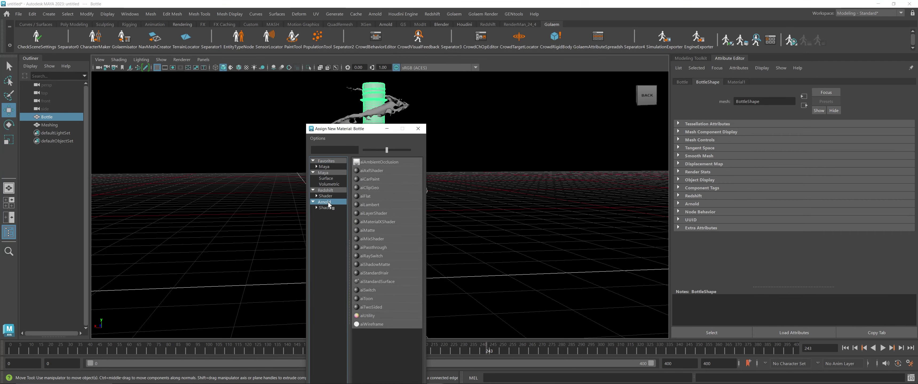
left_click(373, 280)
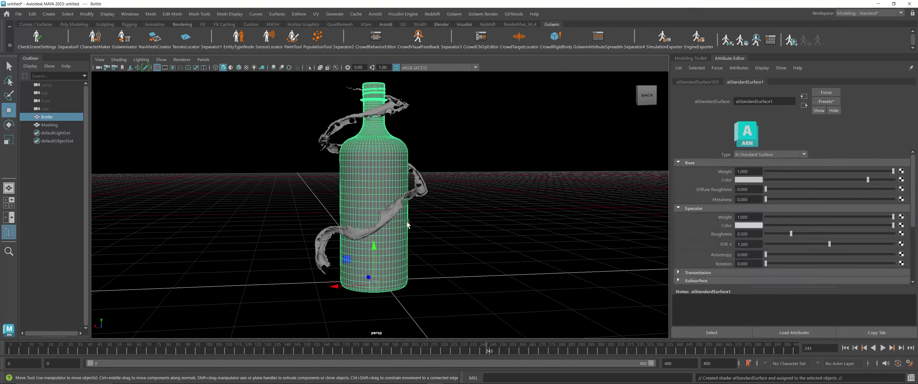
Step: Replace the bottle material's settings with the Glass preset
left_click(833, 102)
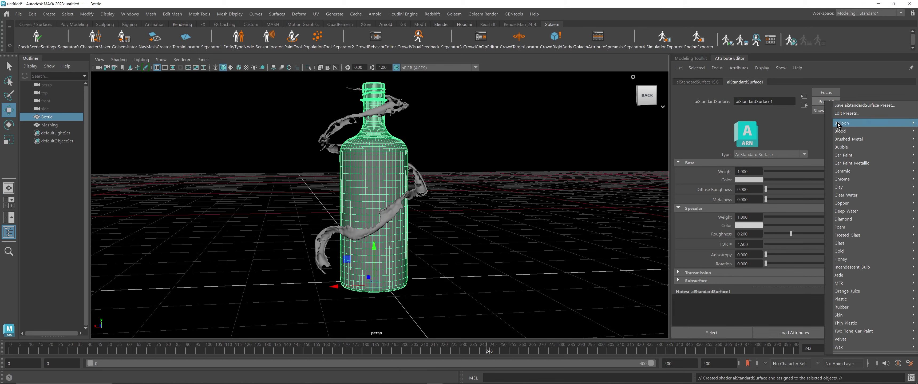
mouse_move(850, 246)
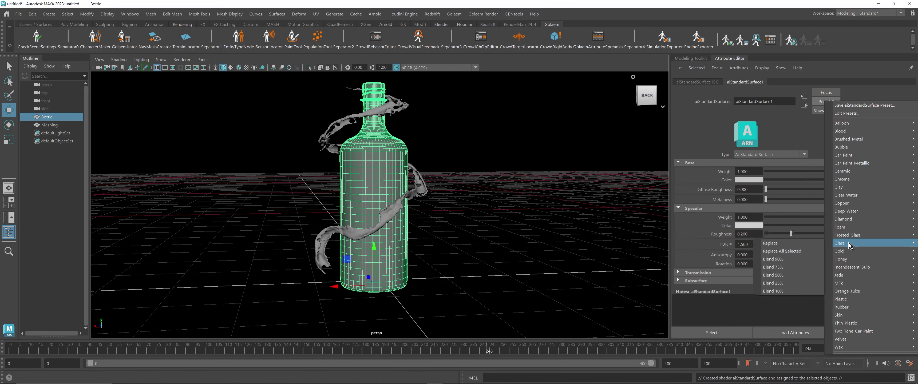
left_click(806, 244)
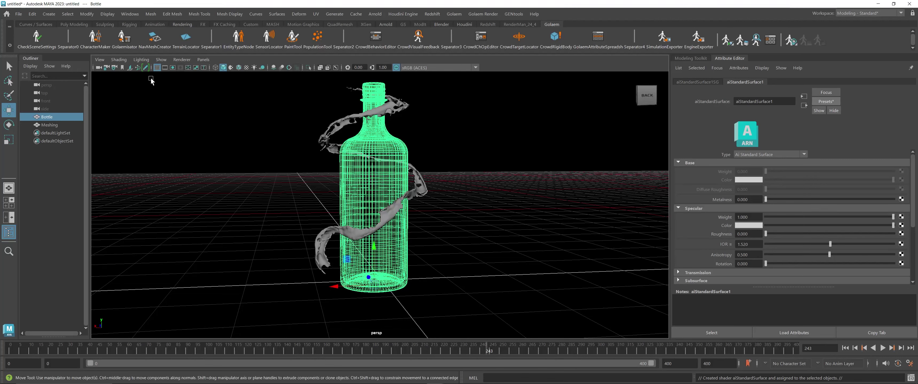
Step: Turn on Wireframe on Shaded for the perspective view and deselect the bottle
left_click(119, 59)
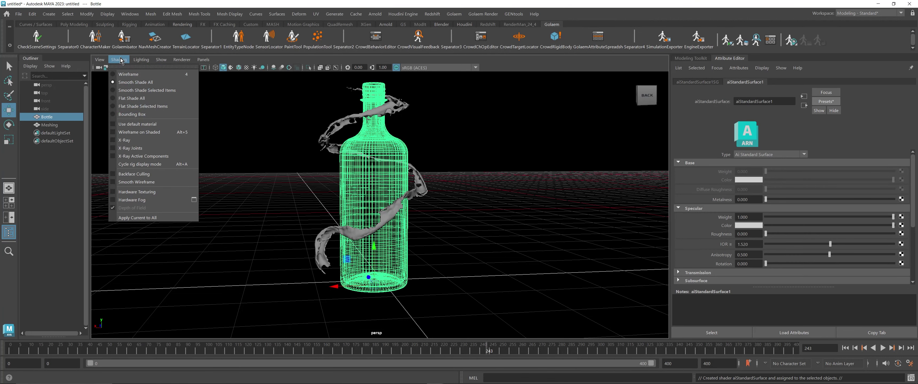
left_click(141, 133)
left_click(183, 132)
scroll(299, 139, "up", 5)
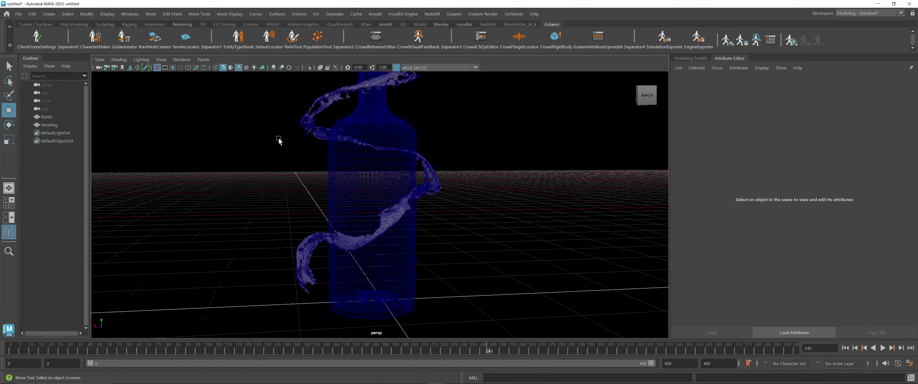
Step: Assign a new Arnold aiStandardSurface material to the fluid mesh around the bottle
left_click(332, 103)
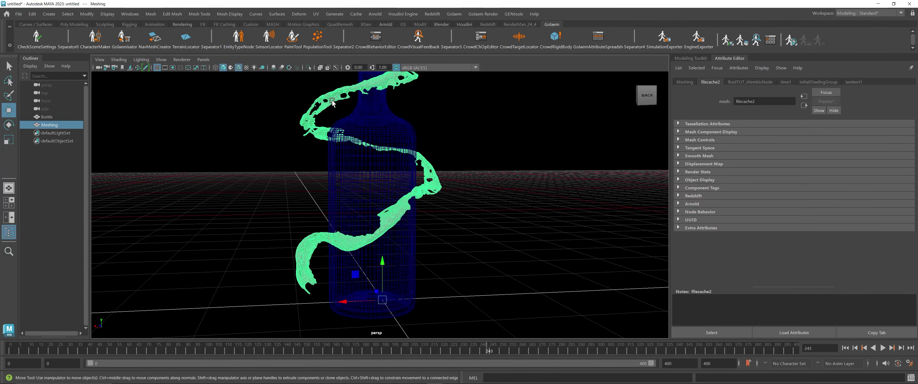
left_click_drag(279, 115, 298, 126, "alt")
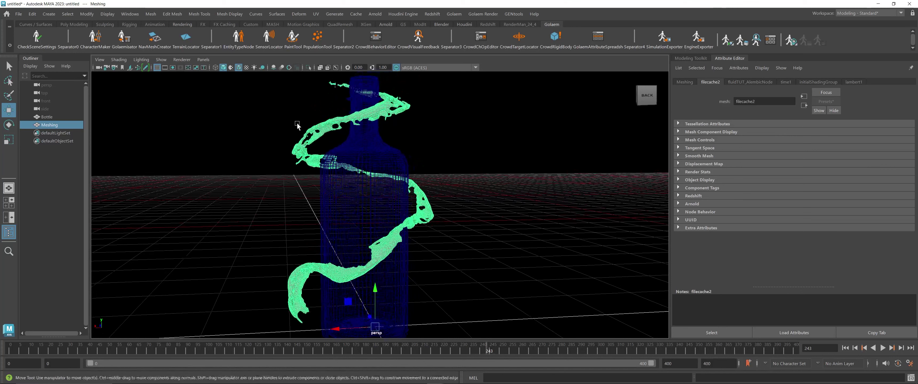
right_click(325, 128)
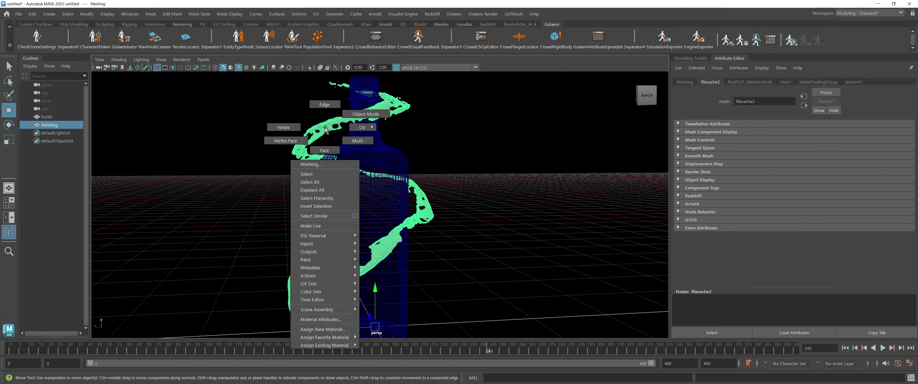
left_click(346, 329)
Step: Replace the fluid material's settings with the Clear_Water preset and clear the selection
left_click(826, 101)
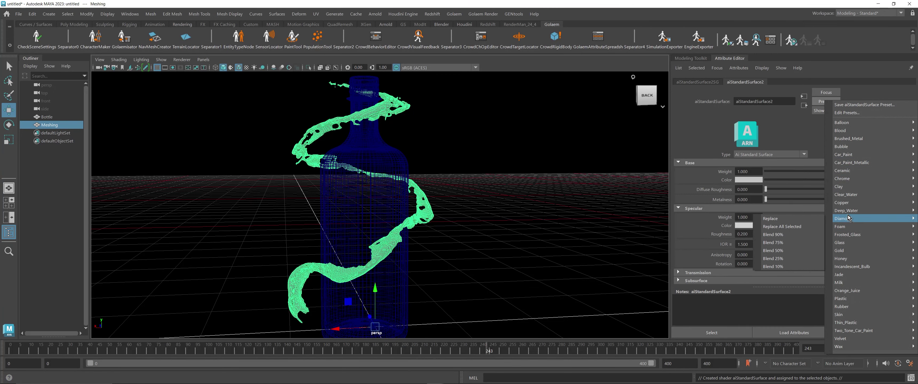
mouse_move(848, 213)
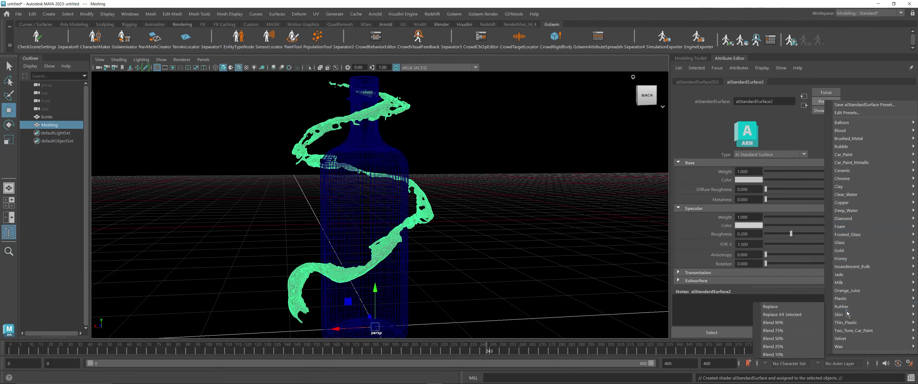
mouse_move(846, 334)
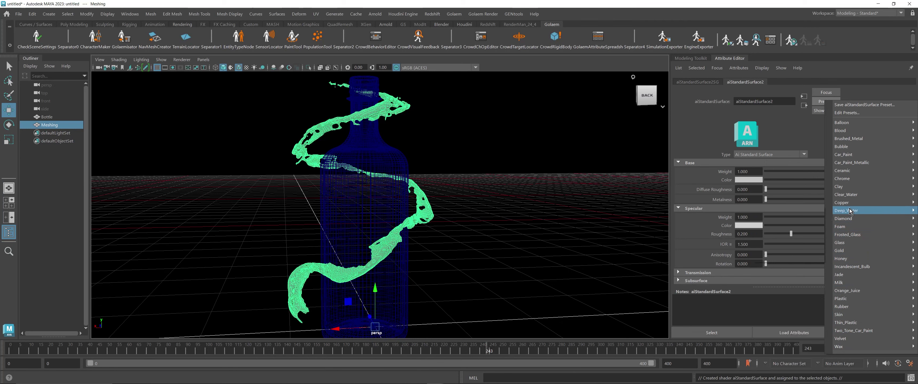
mouse_move(851, 197)
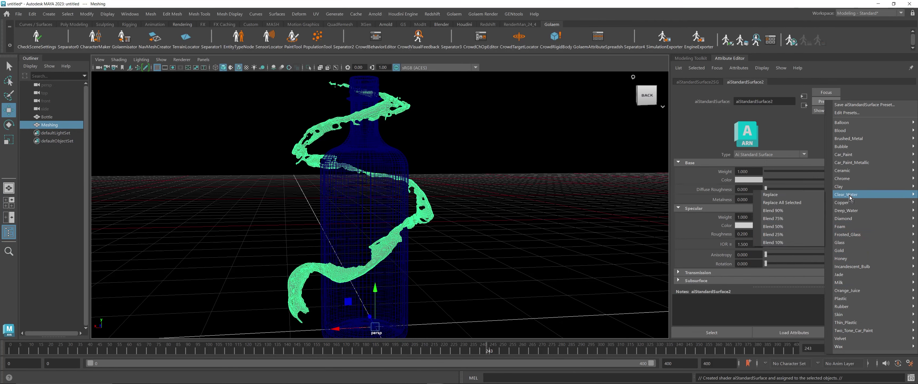
left_click(795, 198)
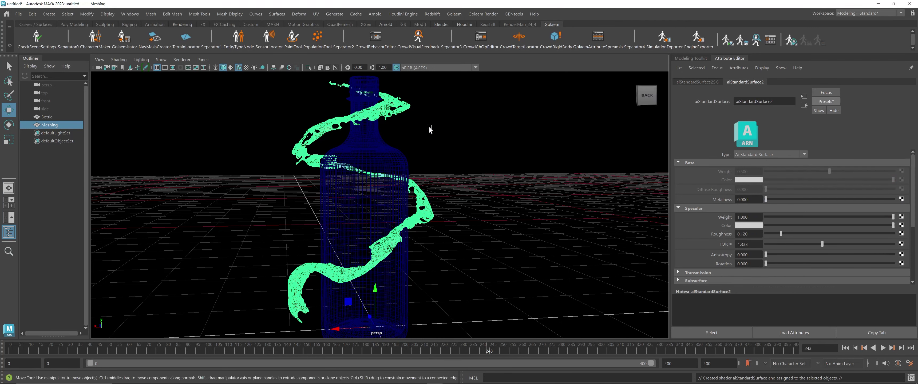
left_click(474, 127)
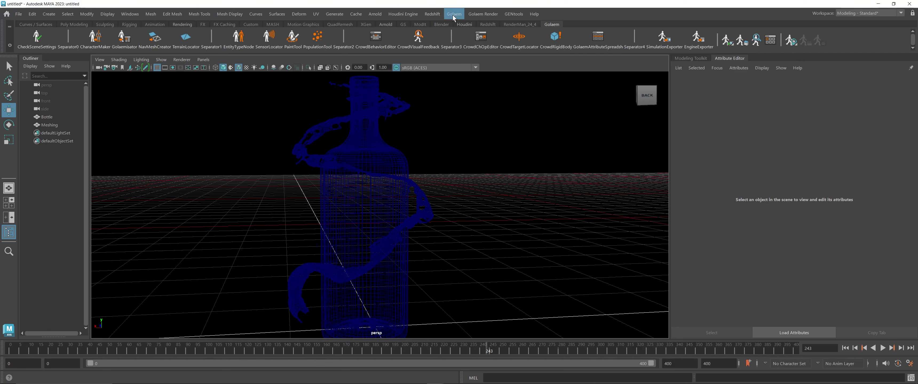
Step: Add an Arnold Skydome Light to the scene
left_click(374, 16)
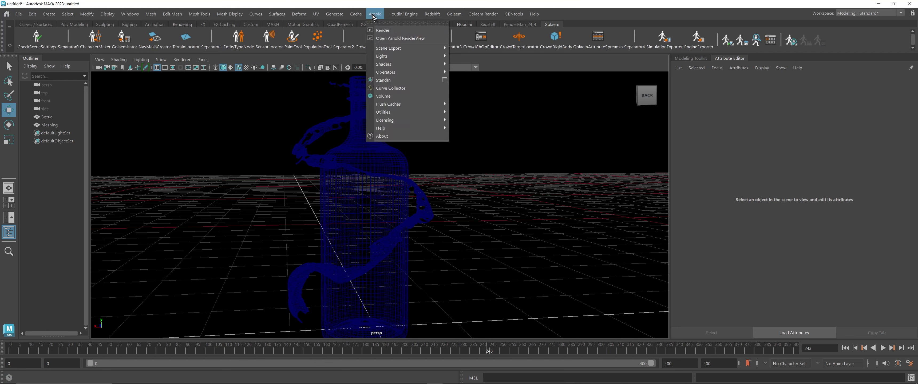
mouse_move(392, 56)
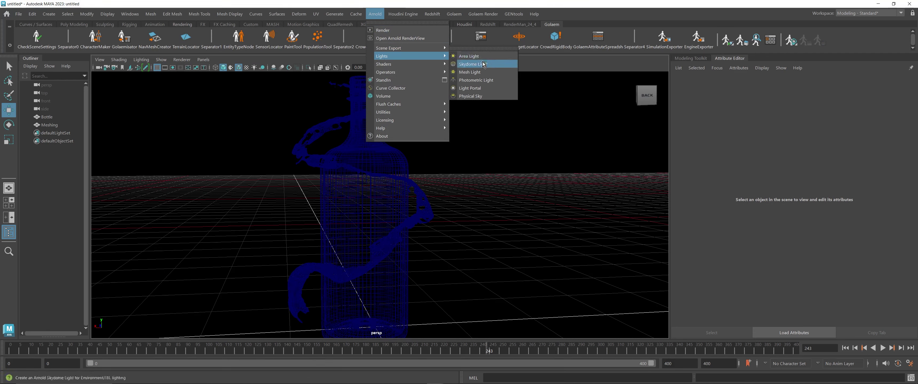
left_click(483, 67)
left_click(535, 14)
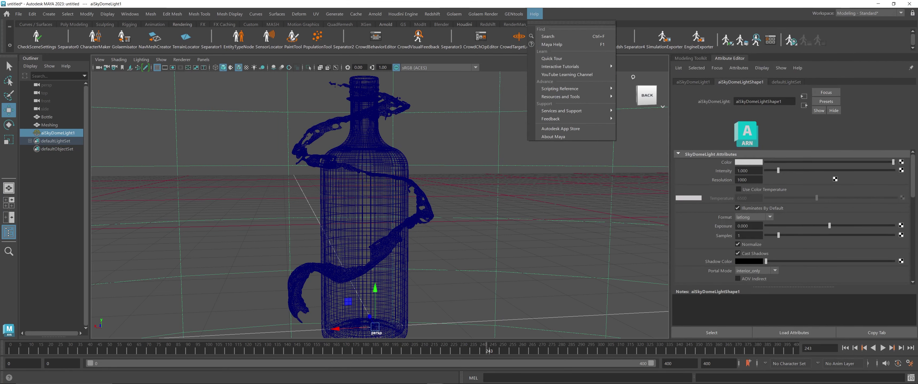
Step: Switch to the Chrome browser, search the web for HDRI and open the Poly Haven site
left_click_drag(917, 25, 619, 11)
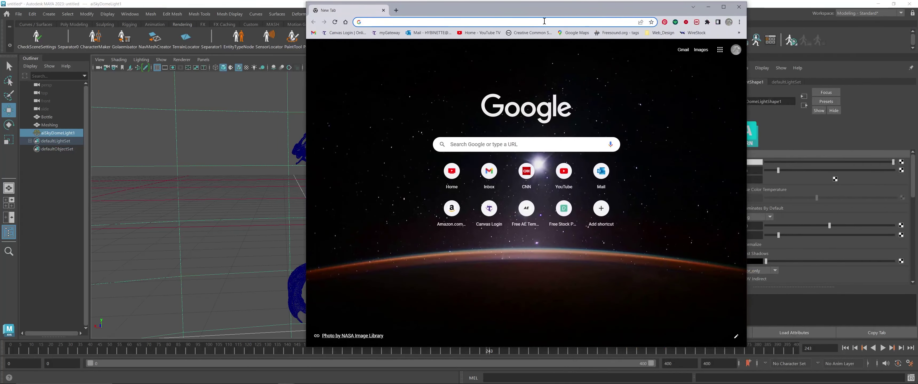
left_click(484, 23)
type("HDRI")
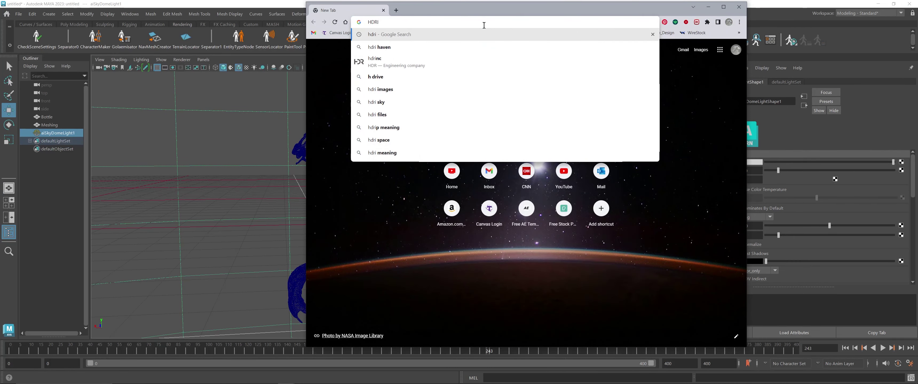
key("Return")
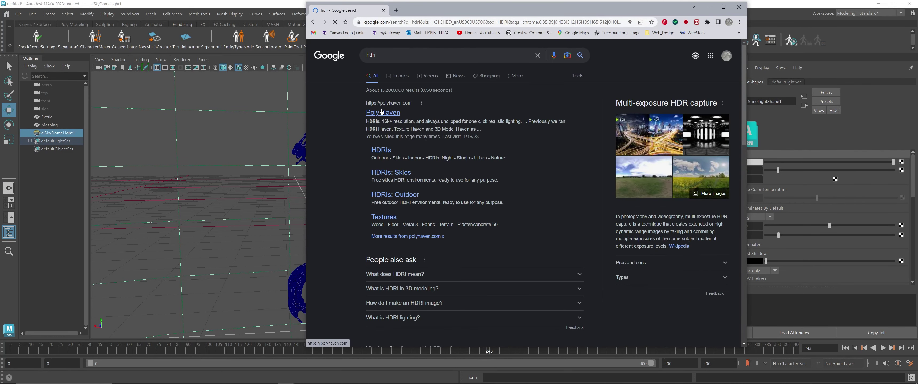
left_click(378, 114)
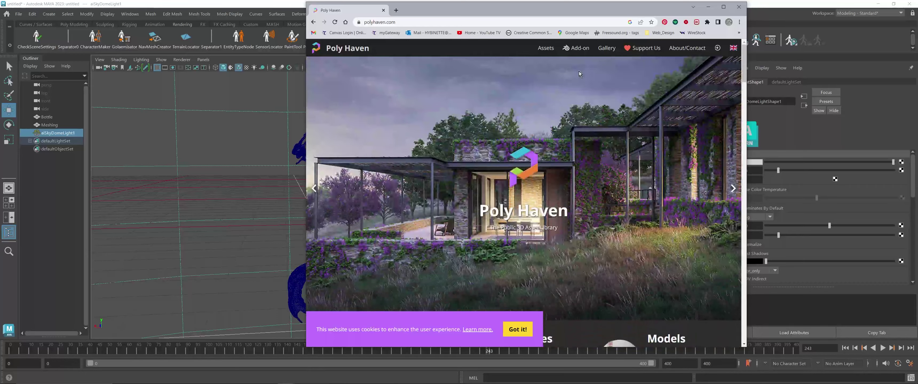
Step: Look through the Poly Haven home page and its HDRI library, and return to Maya
scroll(566, 142, "down", 5)
scroll(565, 149, "down", 10)
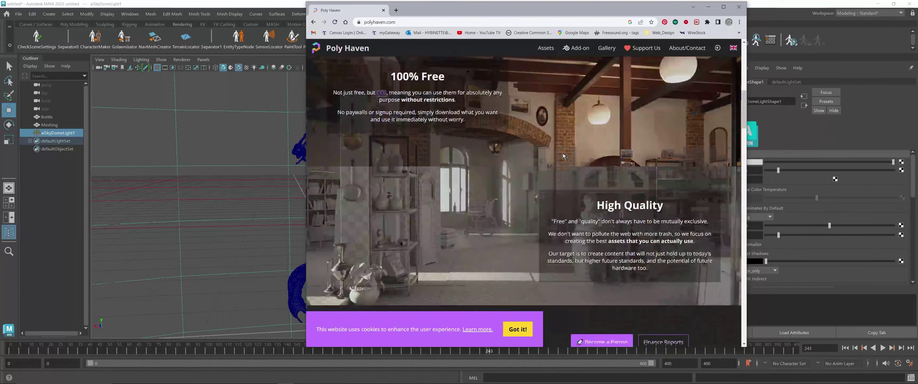
scroll(563, 85, "up", 3)
scroll(563, 85, "up", 8)
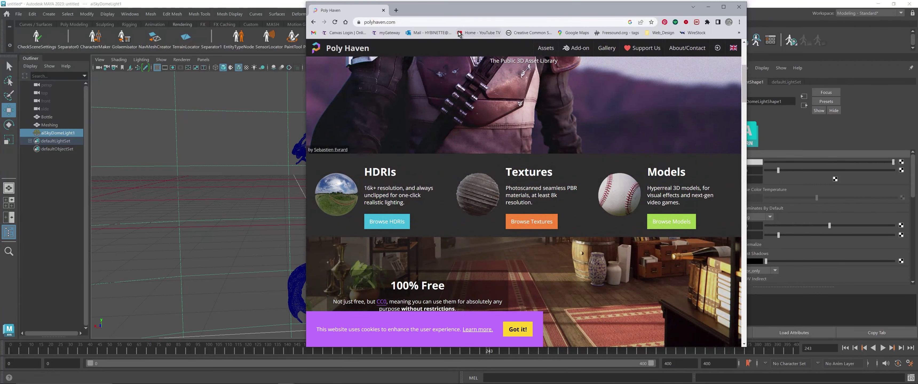
left_click(386, 223)
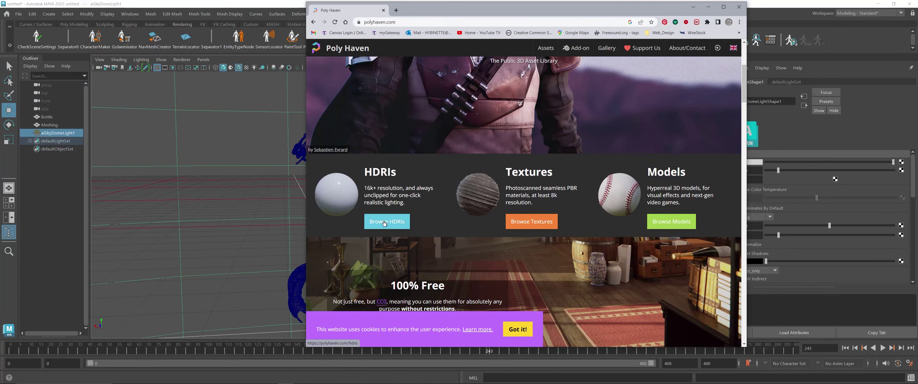
scroll(492, 169, "down", 3)
left_click(642, 249)
left_click_drag(462, 10, 917, 106)
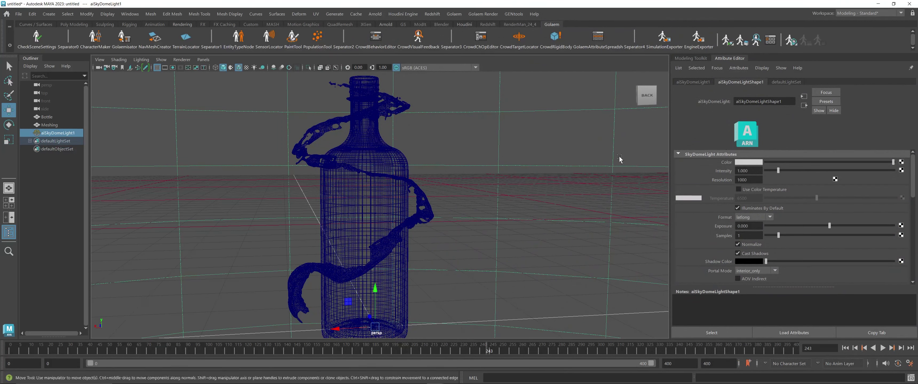
Step: Connect a File texture to the skydome light's color
left_click(53, 124)
left_click(57, 132)
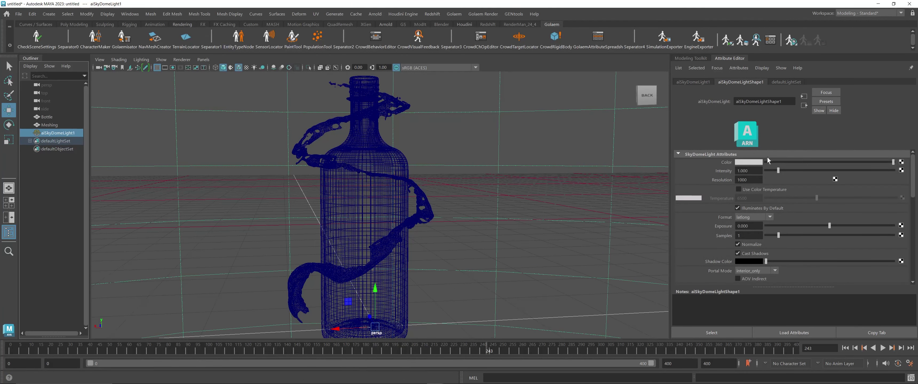
key("ctrl+a")
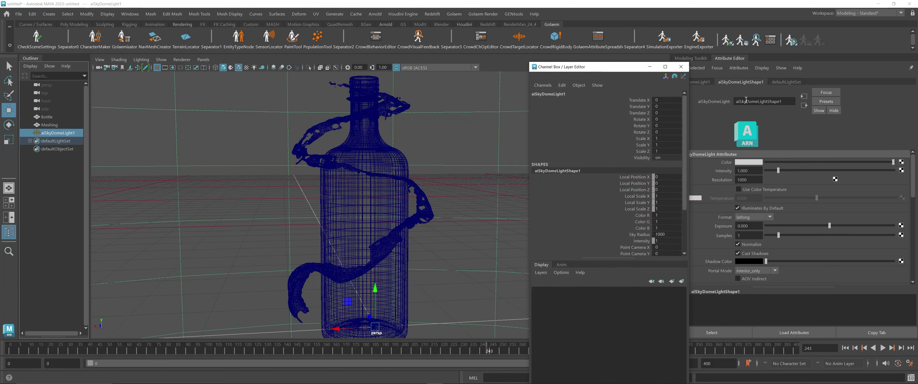
left_click(681, 66)
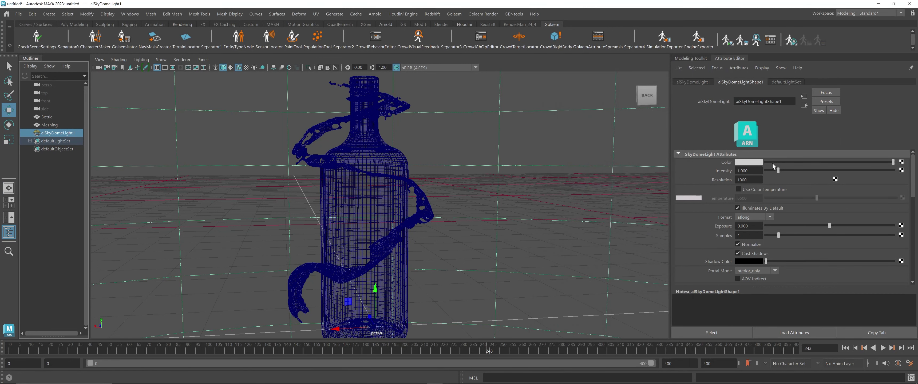
left_click(901, 162)
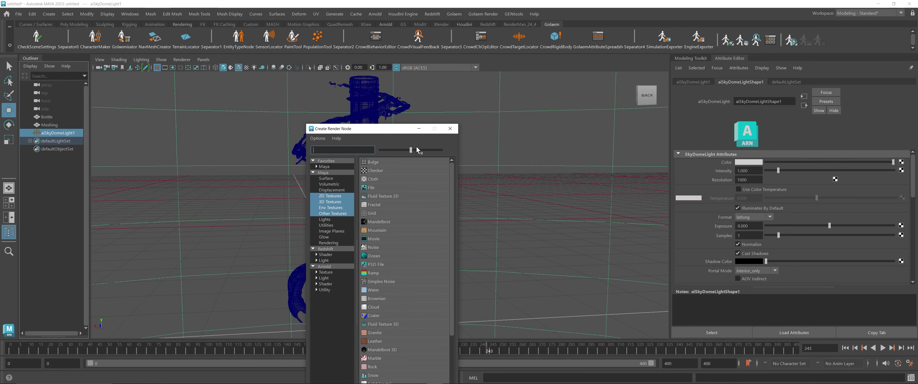
left_click_drag(418, 150, 441, 150)
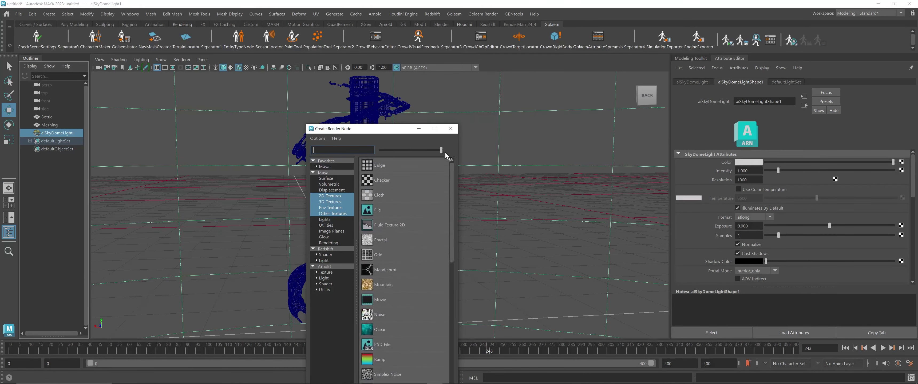
left_click(372, 211)
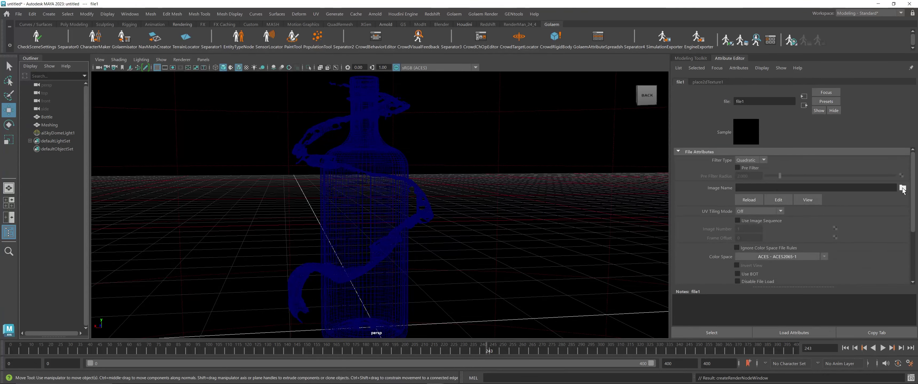
Step: Load Tut_Studio.hdr from the New_Liquid_Bottle project's sourceimages folder as the file texture's image
left_click(902, 188)
key("Escape")
left_click_drag(917, 19, 572, 23)
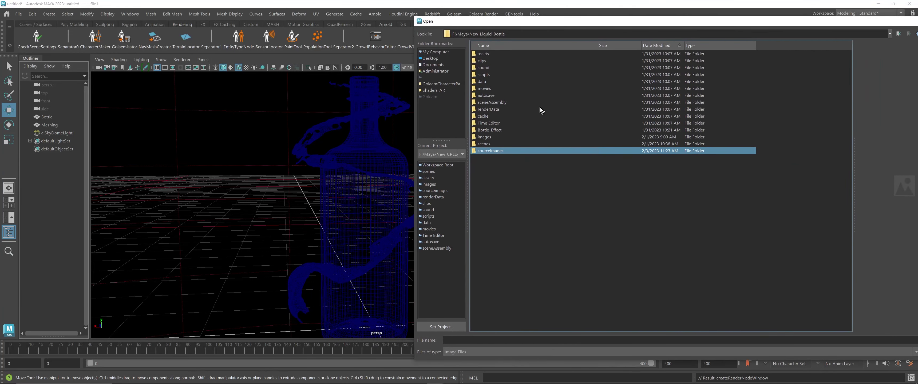
double_click(488, 150)
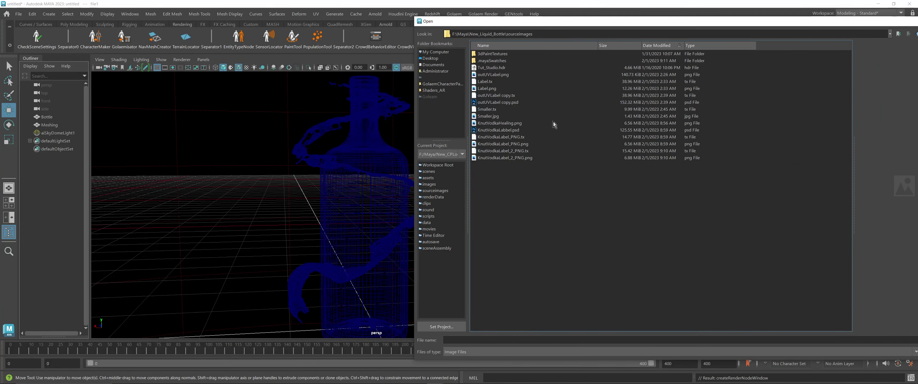
left_click(491, 67)
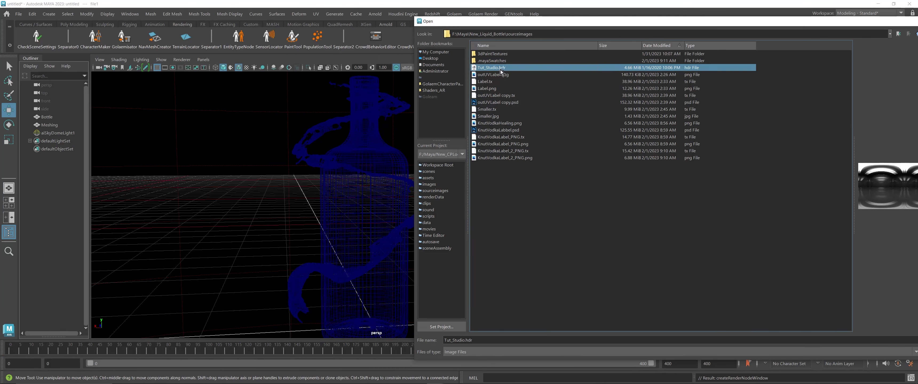
left_click_drag(550, 21, 431, 21)
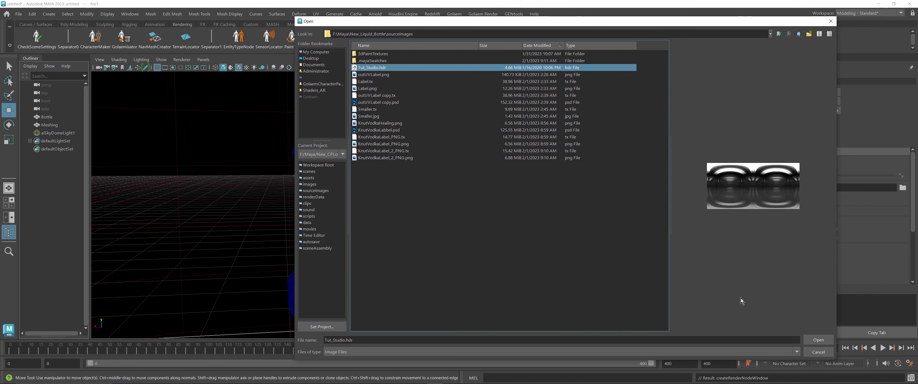
left_click(818, 340)
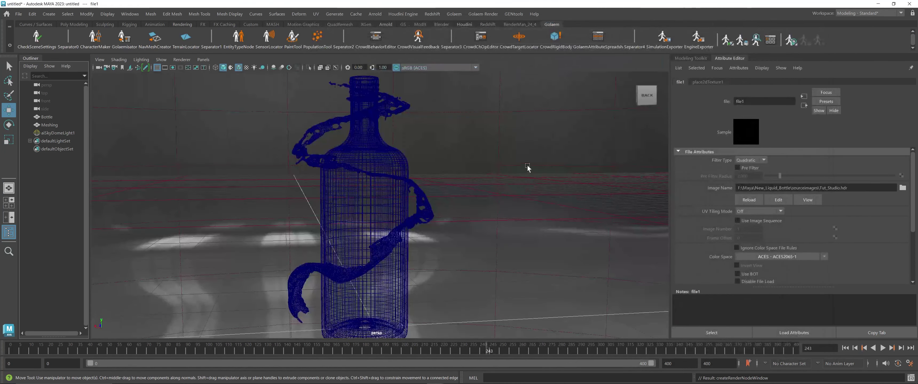
Step: Create a new camera and look through it in the viewport
left_click(49, 14)
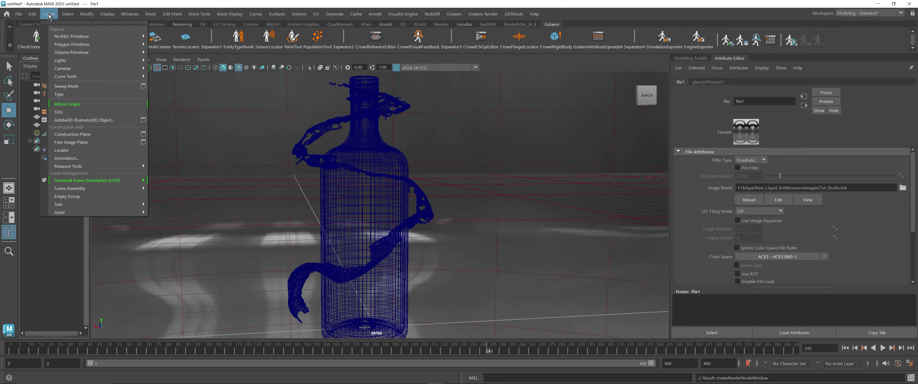
mouse_move(107, 68)
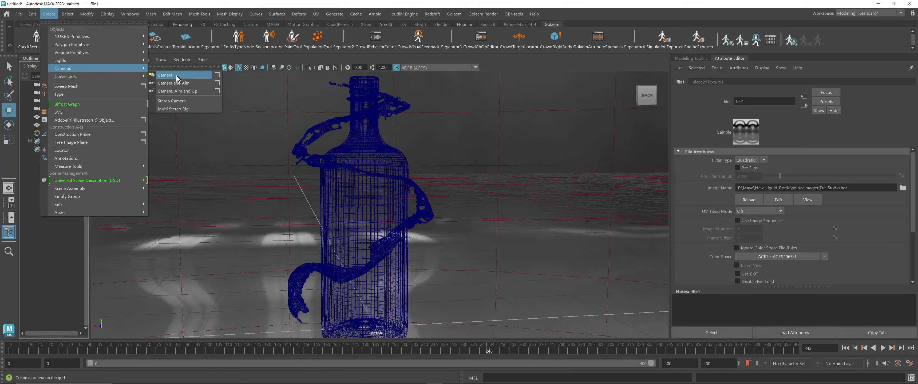
left_click(177, 76)
scroll(367, 200, "down", 2)
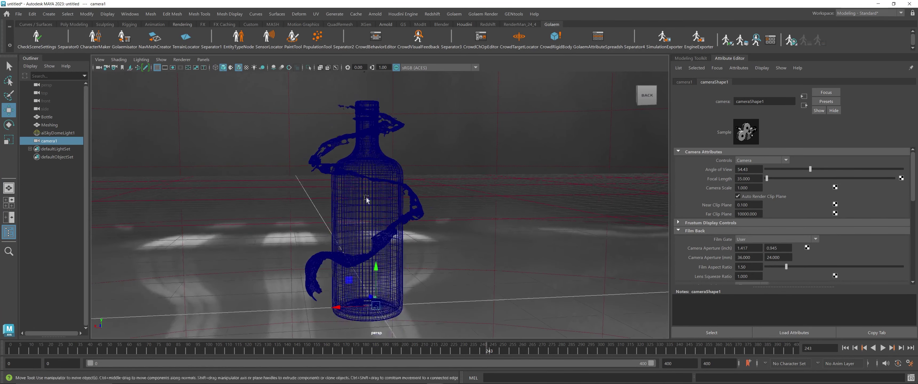
left_click(204, 60)
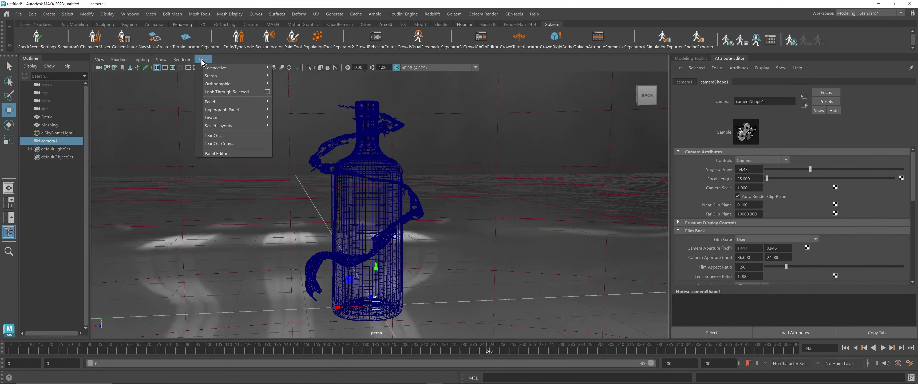
left_click(227, 92)
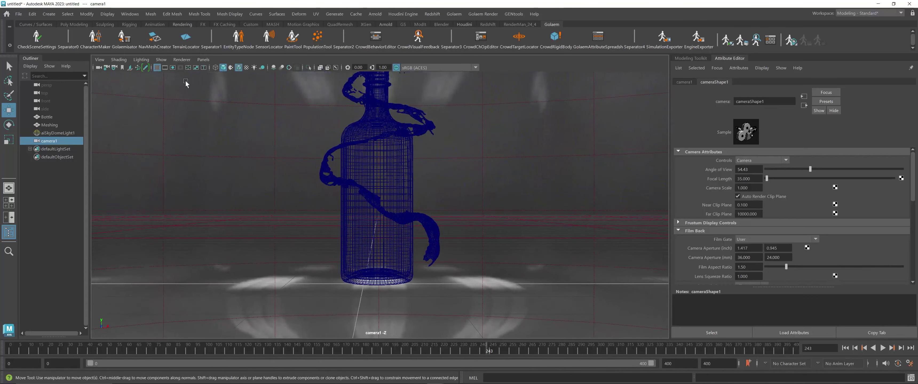
Step: Display the resolution gate and frame the new camera closely on the upper part of the bottle and the fluid around it
left_click(173, 68)
middle_click_drag(322, 126, 319, 149, "alt")
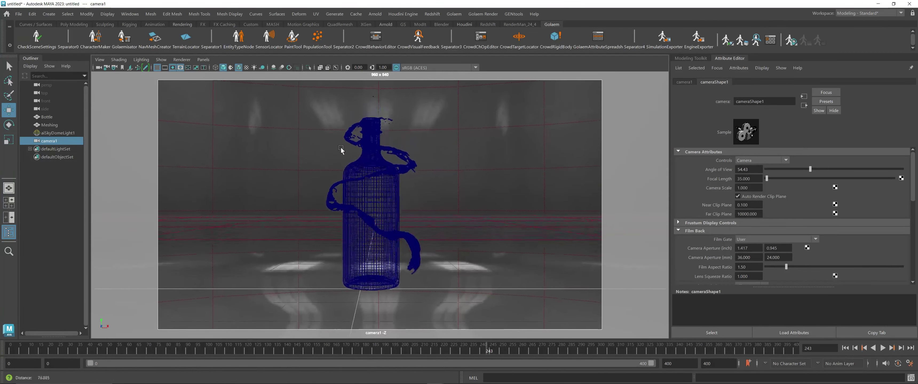
right_click_drag(342, 149, 389, 164, "alt")
middle_click_drag(370, 153, 368, 206, "alt")
right_click_drag(368, 208, 481, 197, "alt")
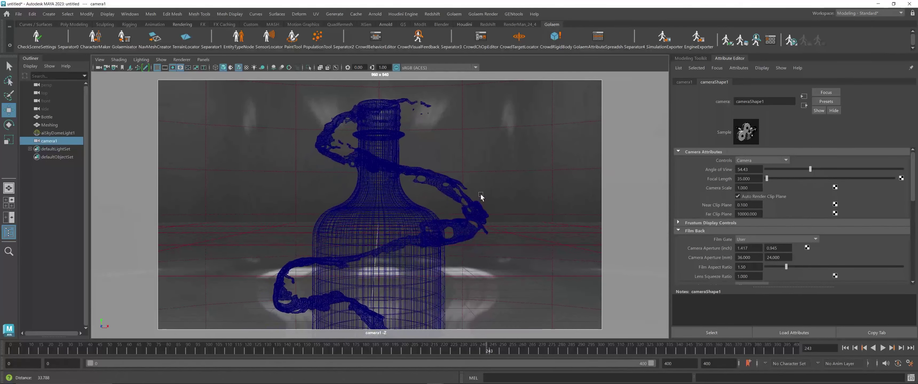
Step: Select the fluid mesh, show its Arnold material's attributes and move the timeline to frame 240
left_click(475, 210)
left_click(810, 83)
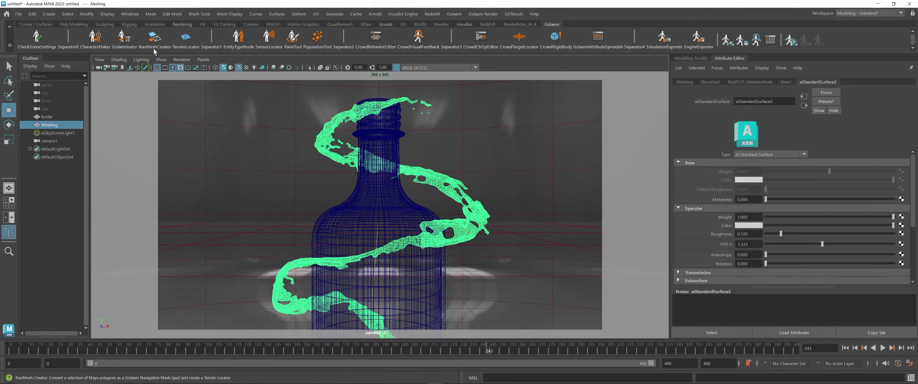
left_click(31, 14)
mouse_move(66, 118)
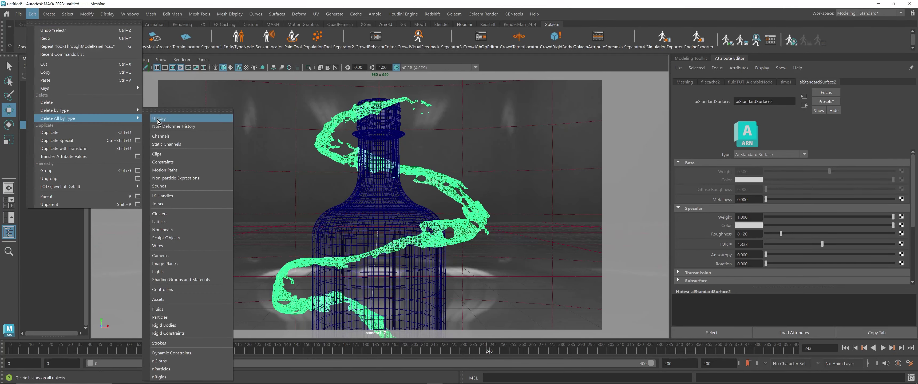
left_click(480, 352)
key("alt+v")
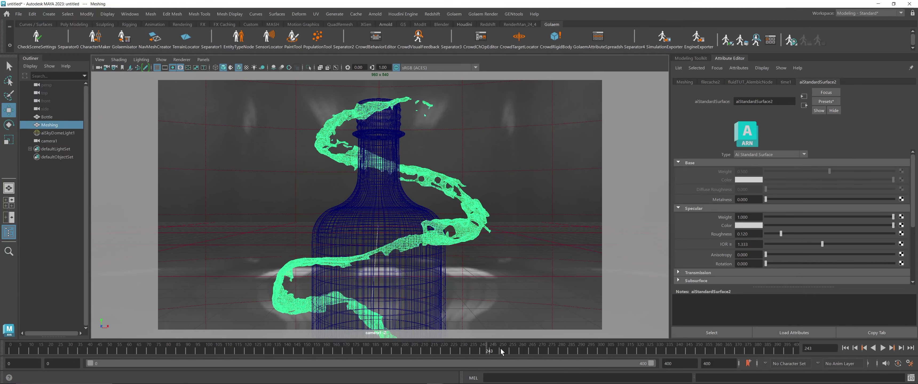
left_click(480, 350)
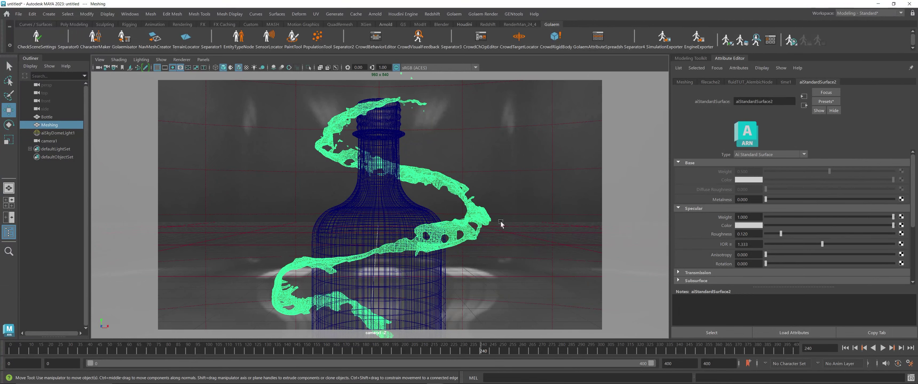
Step: Set the transmission color of the fluid's aiStandardSurface2 material to red
scroll(752, 228, "down", 3)
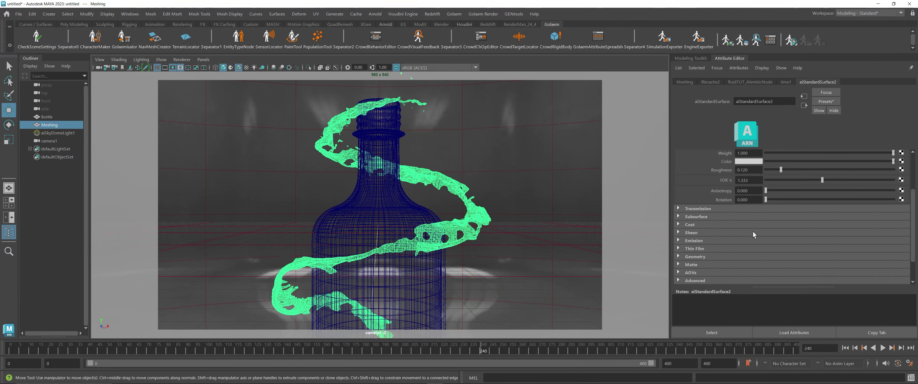
left_click(678, 209)
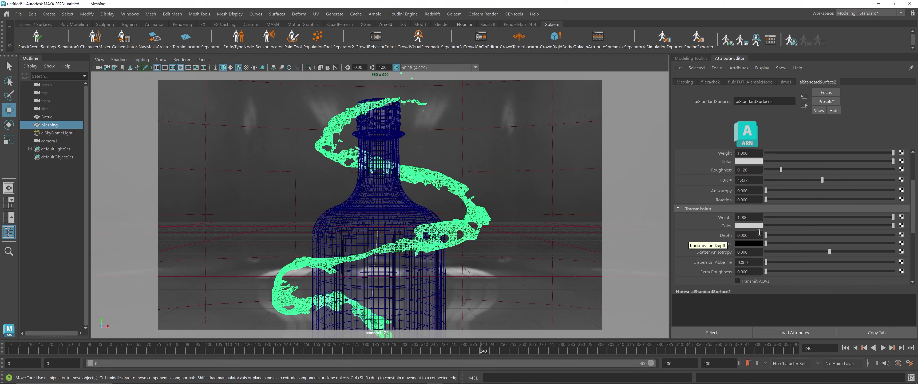
left_click(750, 226)
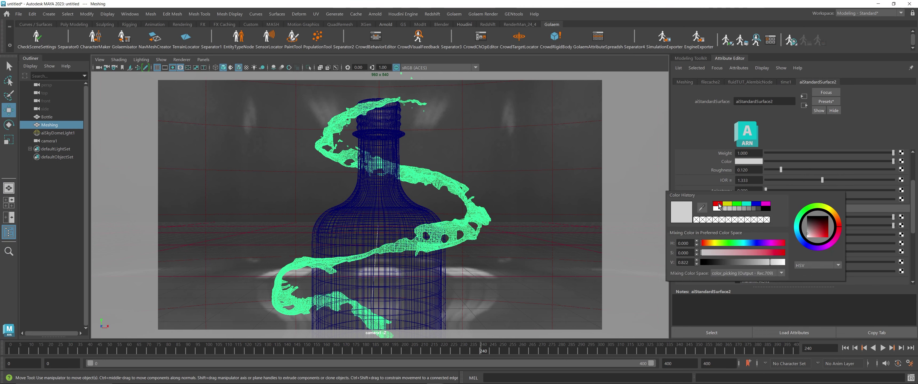
left_click(718, 207)
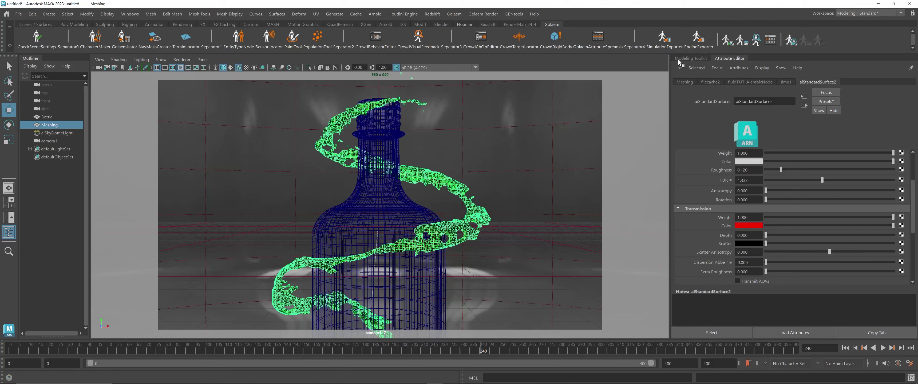
Step: Check the common and Arnold sampling render settings, and set the renderable camera to camera1
left_click(130, 14)
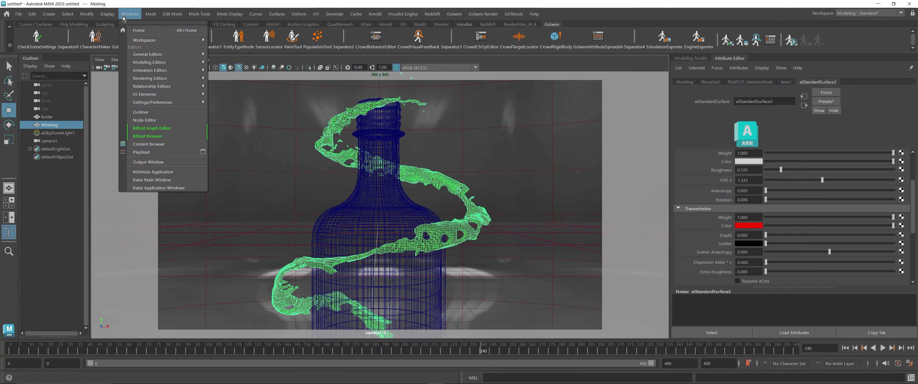
mouse_move(178, 79)
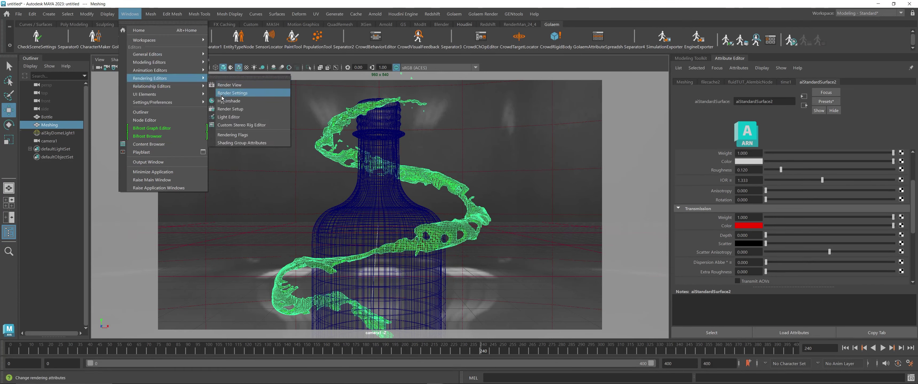
left_click(239, 93)
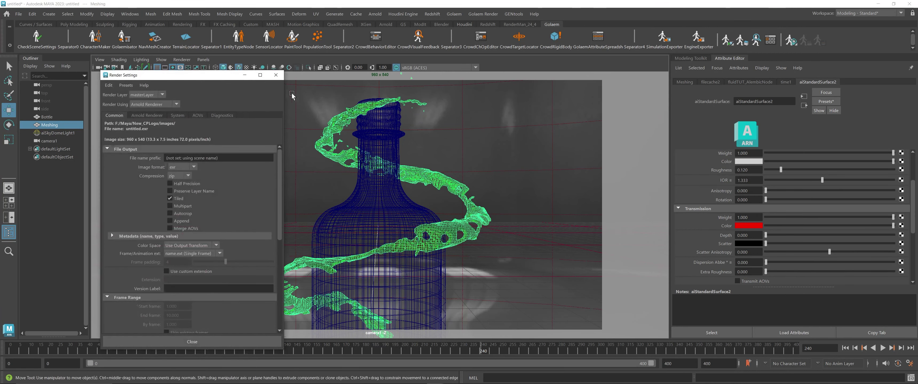
scroll(235, 255, "down", 5)
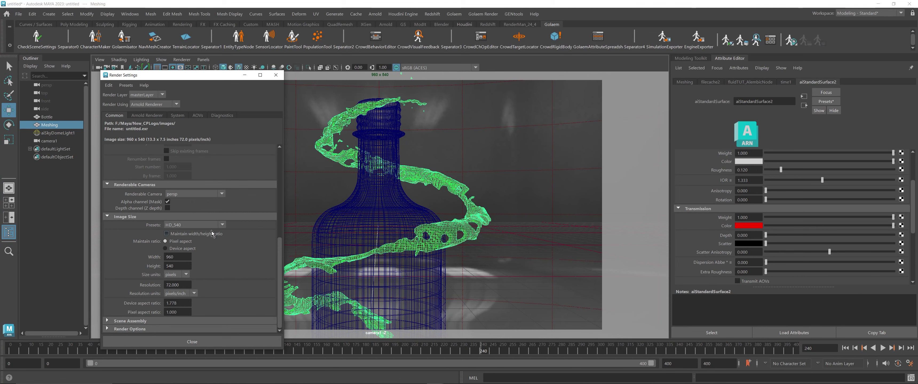
scroll(152, 228, "up", 6)
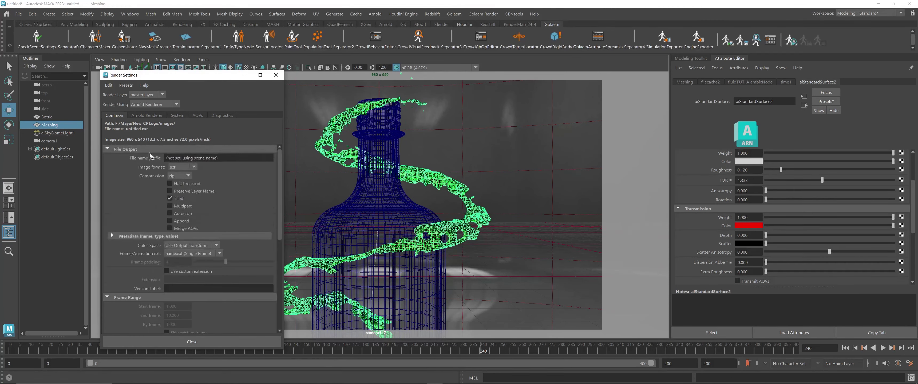
scroll(189, 228, "down", 5)
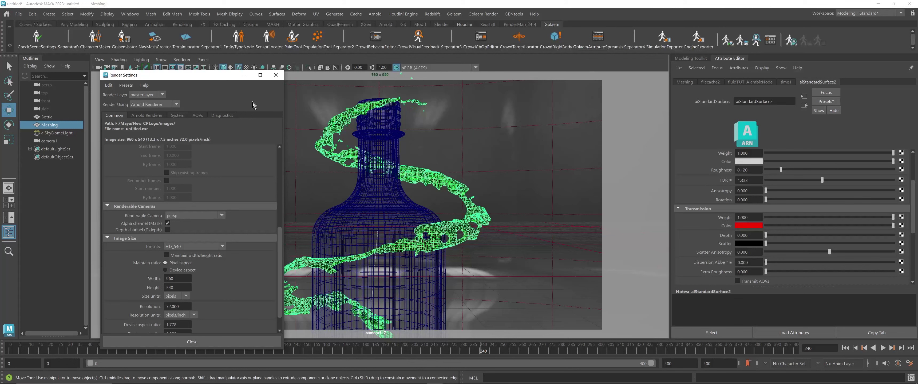
left_click(146, 116)
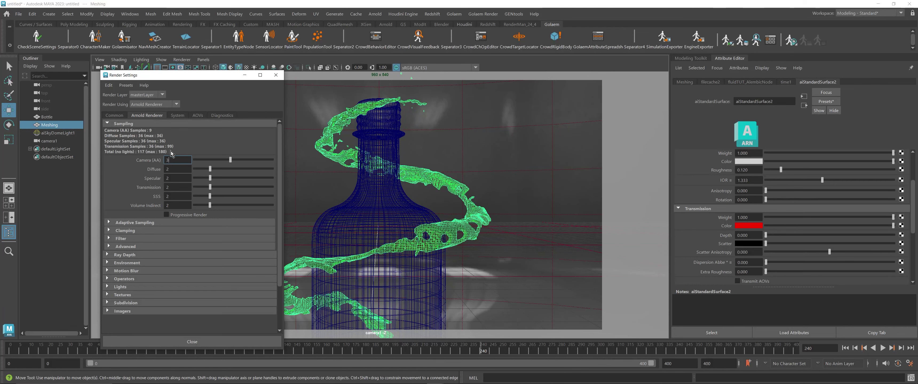
left_click(115, 116)
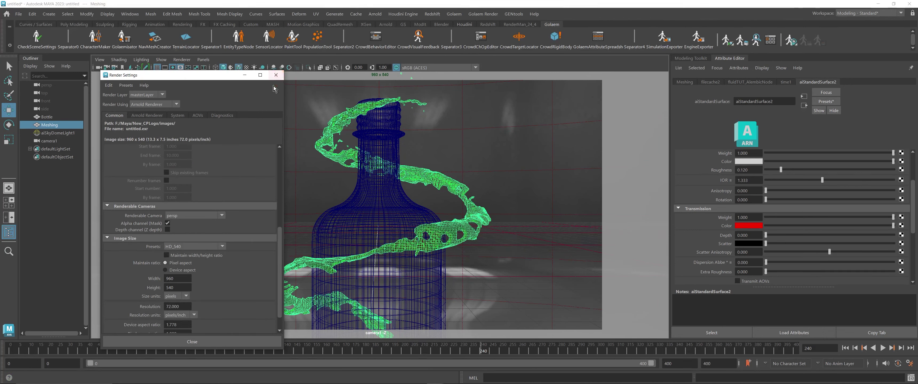
left_click(198, 216)
left_click(178, 234)
left_click(276, 75)
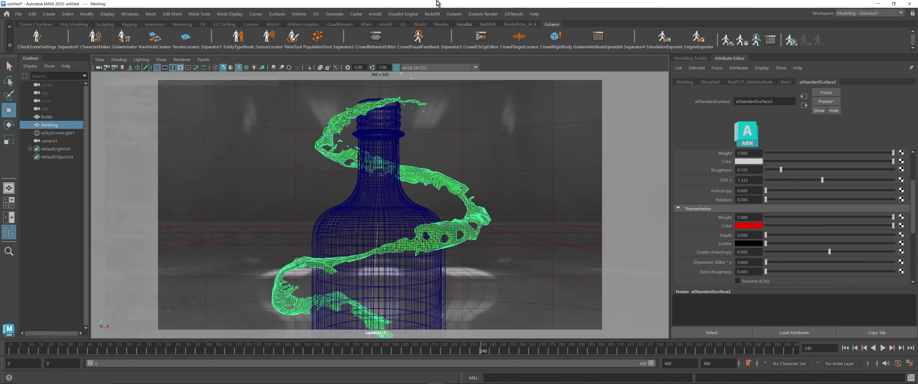
Step: Render frame 240 through camera1 with Arnold and enlarge the render view window to inspect the image
left_click(375, 14)
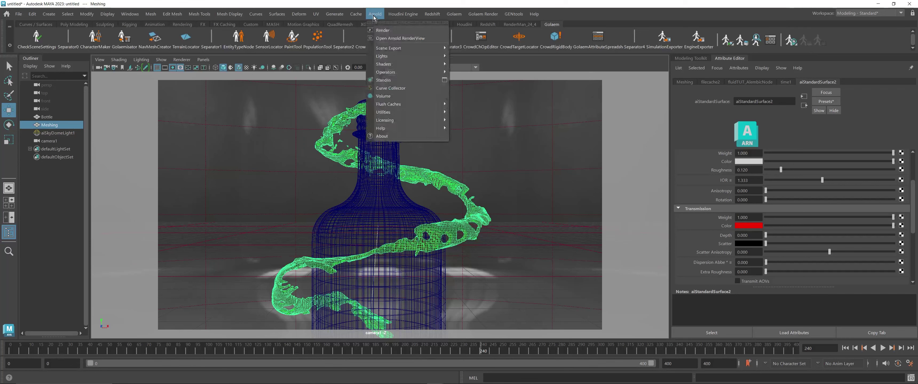
left_click(384, 31)
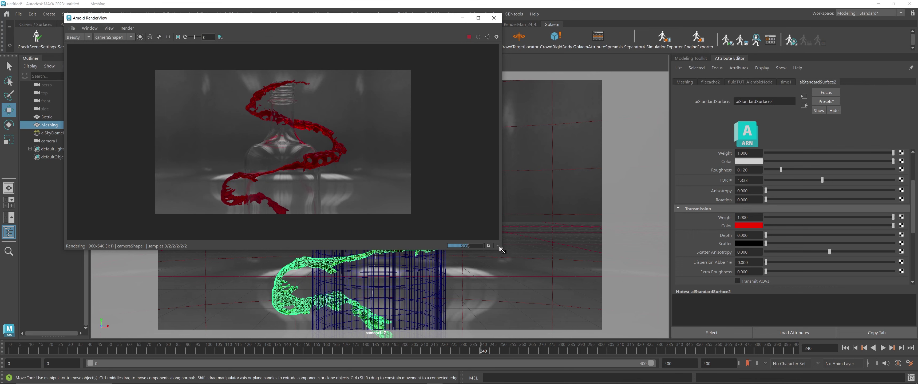
left_click_drag(501, 249, 577, 327)
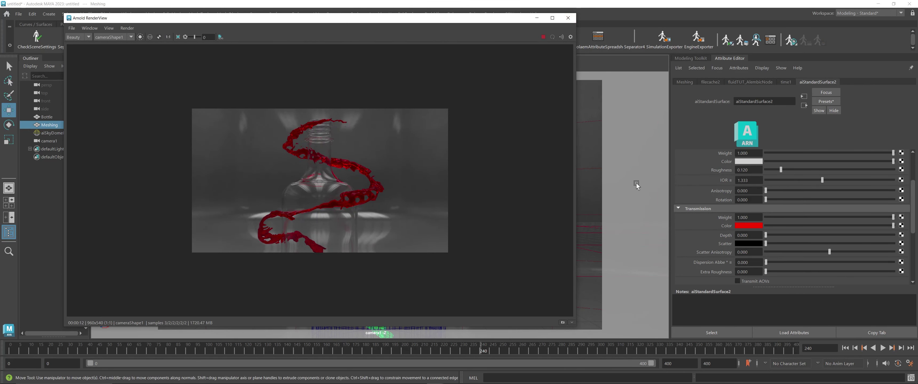
Step: Select the skydome light and set its Camera visibility to 0, keeping the render view in sight to compare the background
left_click(607, 155)
left_click_drag(515, 19, 341, 47)
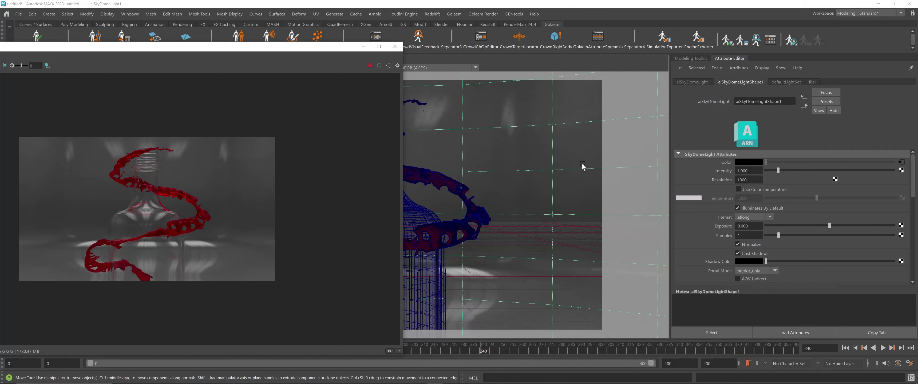
scroll(804, 237, "down", 5)
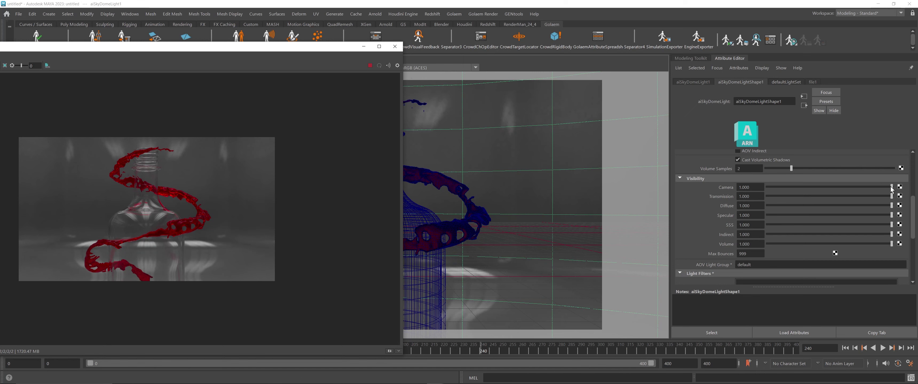
left_click_drag(892, 187, 767, 187)
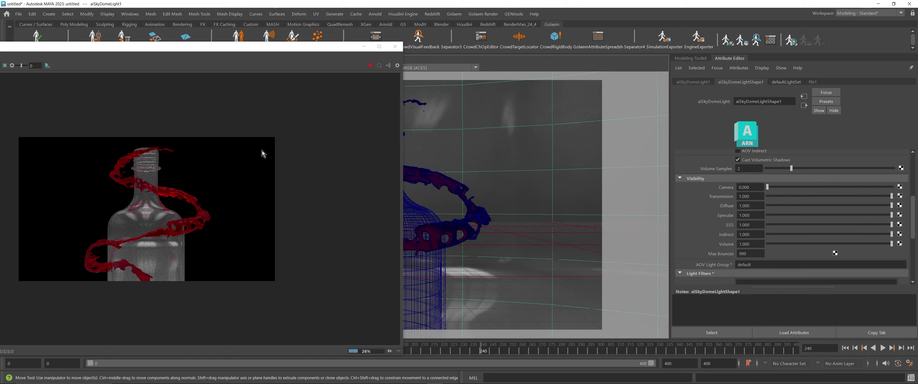
left_click_drag(251, 47, 526, 30)
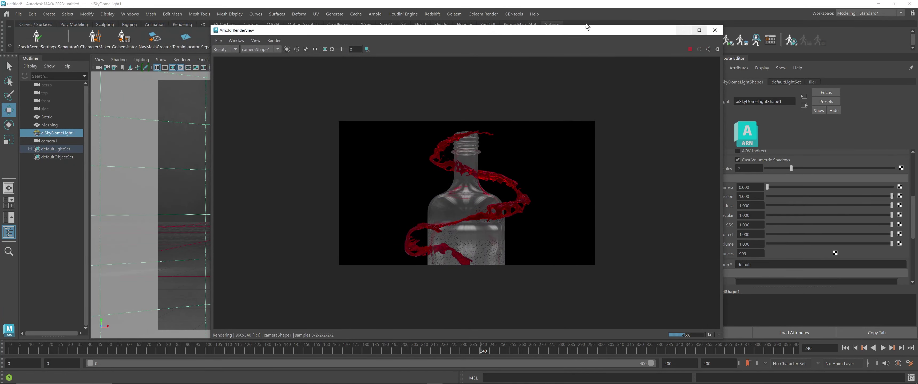
Step: Stop the running Arnold render and close the render view
left_click(130, 13)
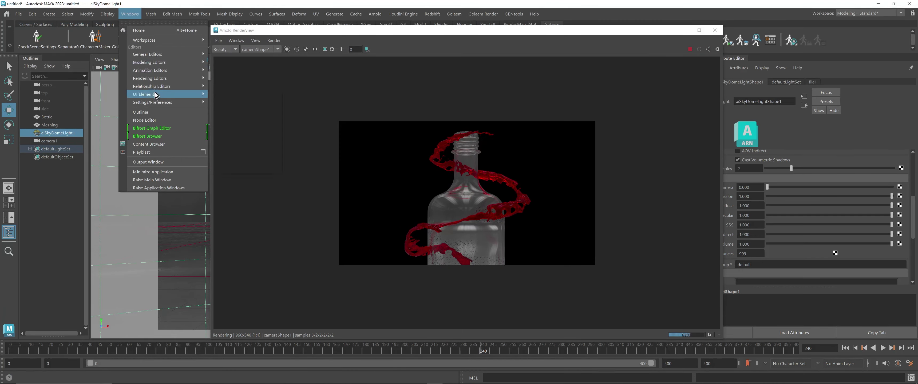
mouse_move(164, 94)
left_click(690, 57)
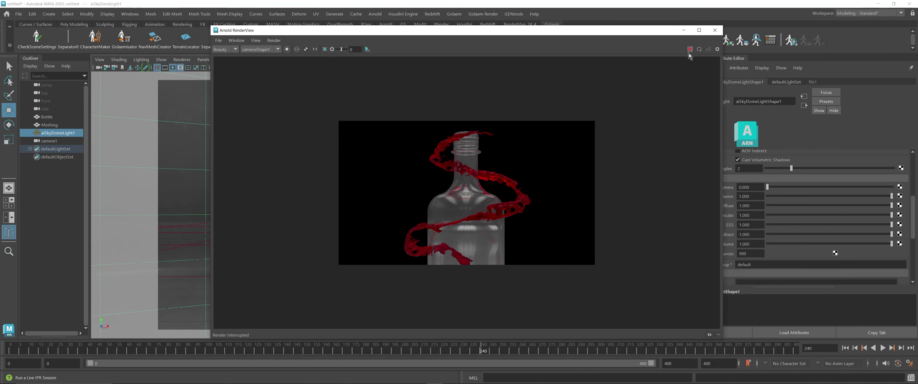
left_click(715, 30)
Step: Set the image size preset in the render settings to HD_1080 (1920 x 1080) and close the settings
left_click(130, 13)
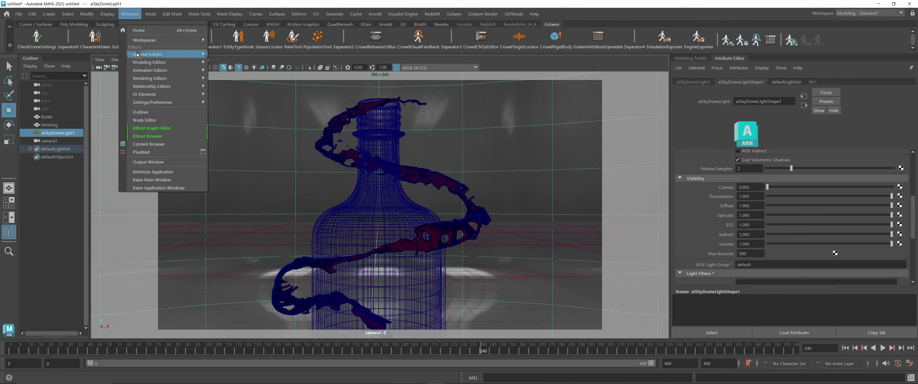
mouse_move(145, 95)
mouse_move(163, 78)
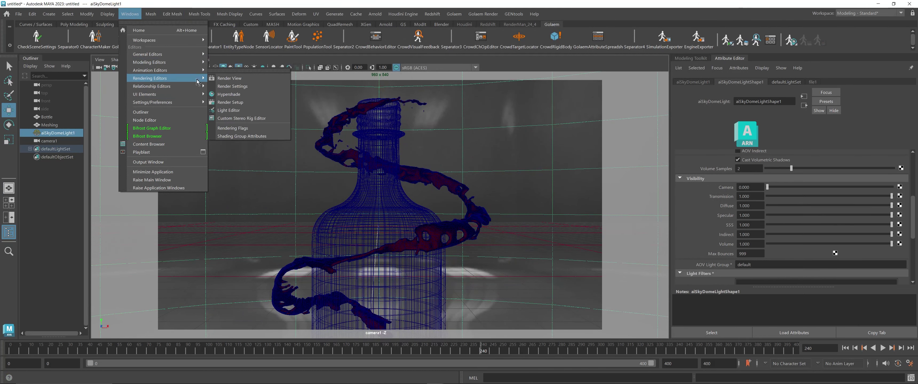
left_click(232, 86)
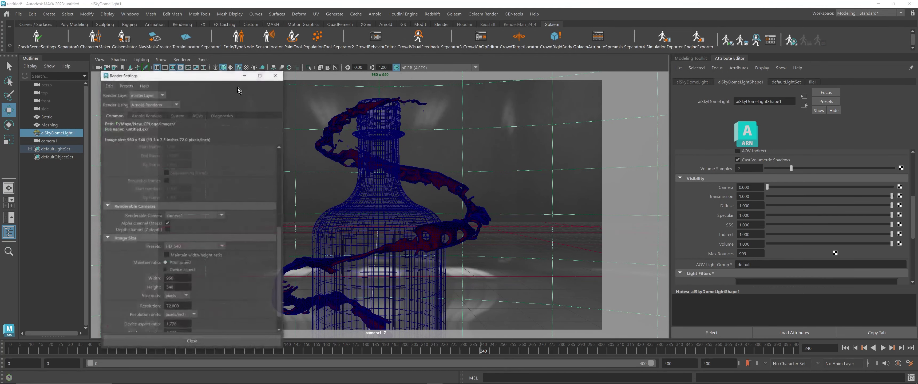
left_click(201, 247)
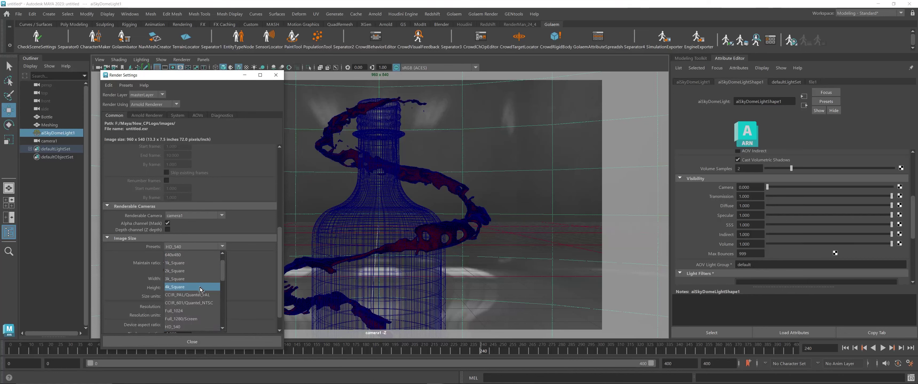
left_click(197, 320)
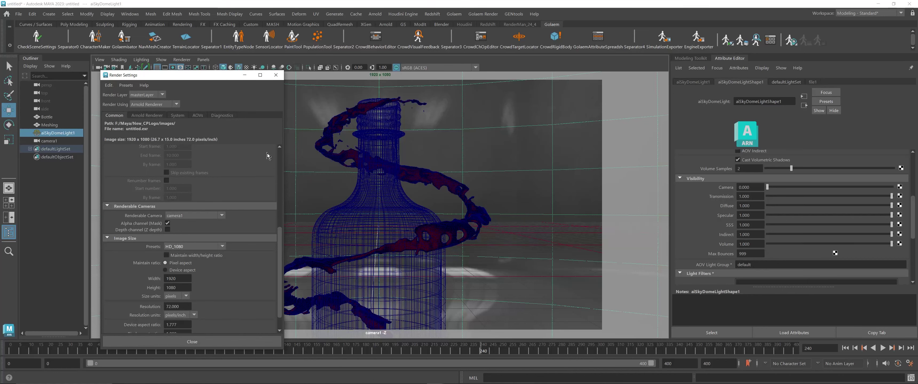
left_click(282, 76)
Step: Render the bottle and fluid again with Arnold at the new resolution and maximize the render view
left_click(375, 14)
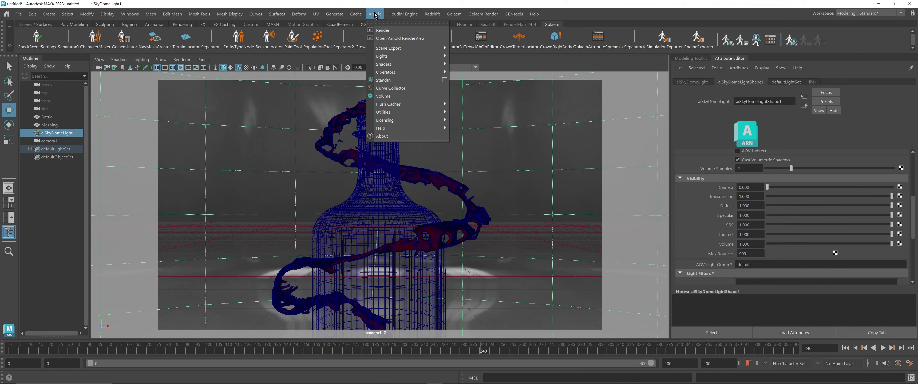
left_click(388, 33)
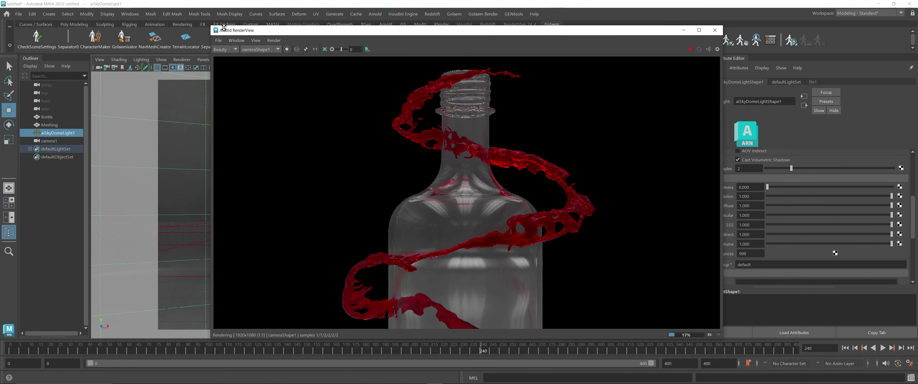
left_click(699, 30)
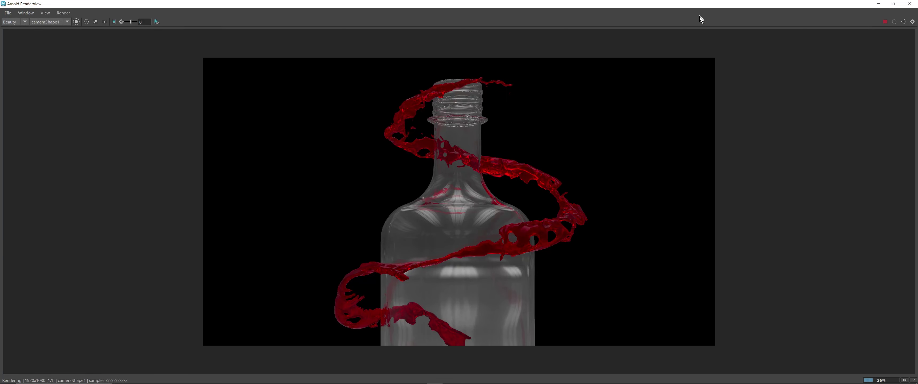